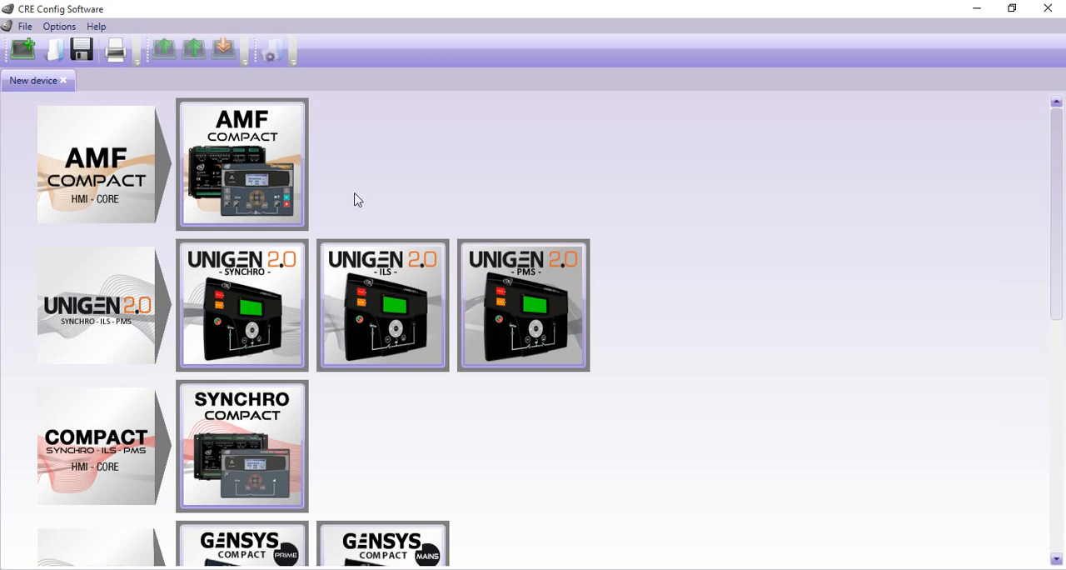
Step: Browse the device models and open a new configuration for the GENSYS 2.0 - A53Z0 controller
{"action": "scroll", "coordinate": [437, 232], "scroll_direction": "down", "scroll_amount": 5}
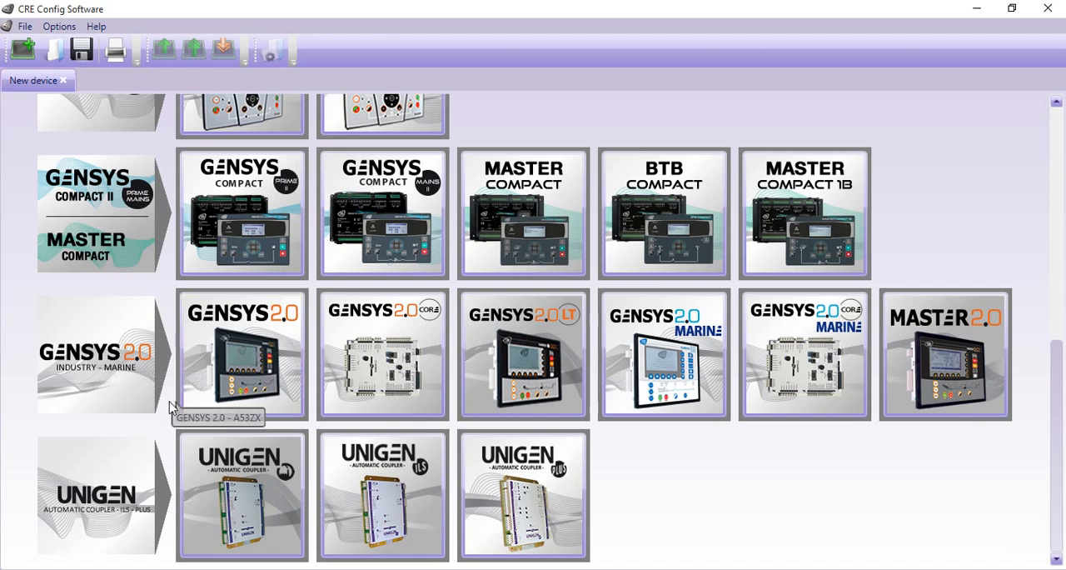
{"action": "scroll", "coordinate": [237, 492], "scroll_direction": "up", "scroll_amount": 2}
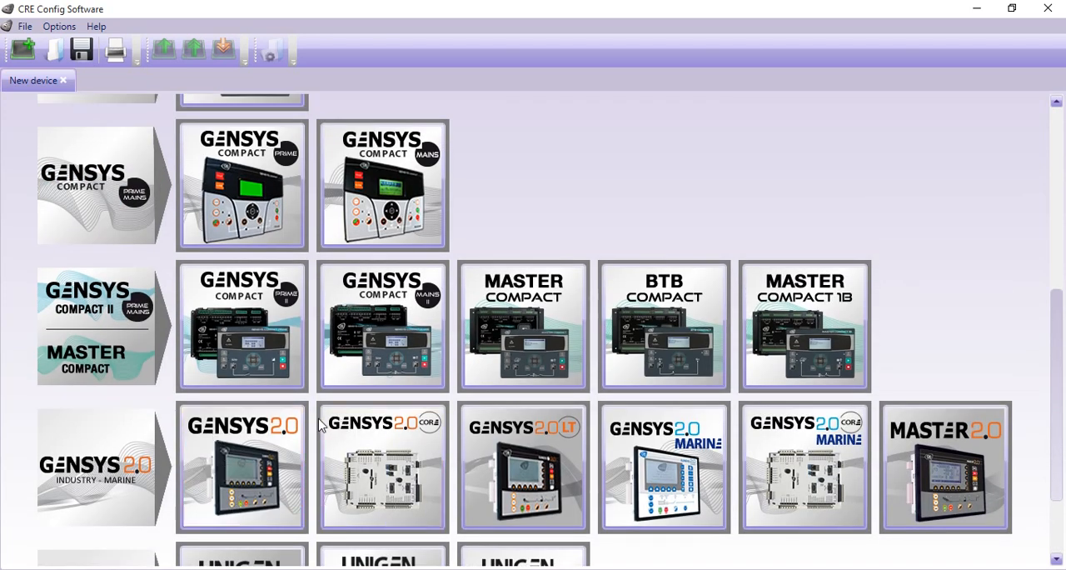
{"action": "scroll", "coordinate": [367, 339], "scroll_direction": "up", "scroll_amount": 3}
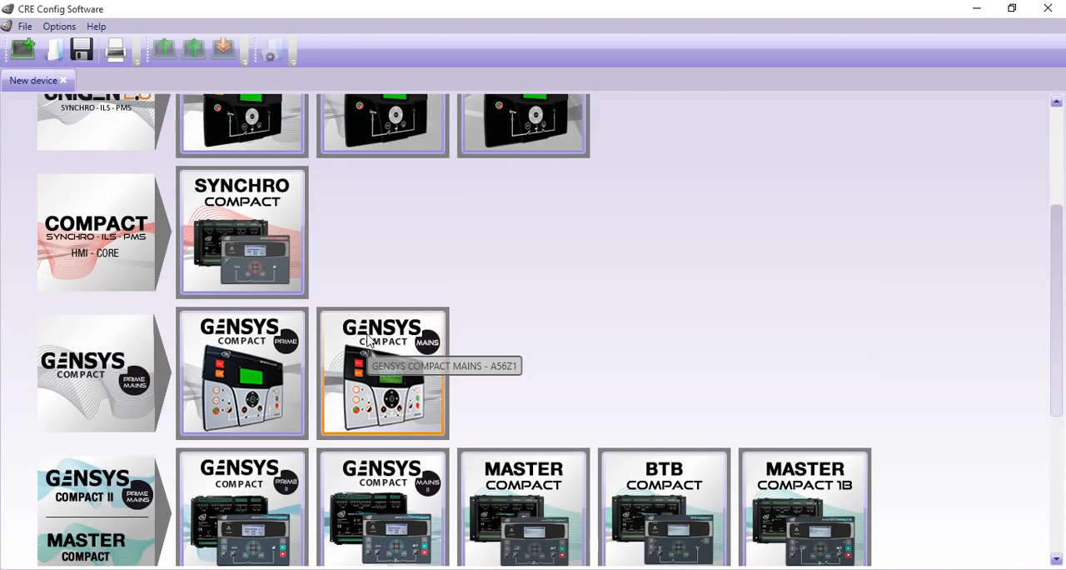
{"action": "scroll", "coordinate": [305, 309], "scroll_direction": "up", "scroll_amount": 3}
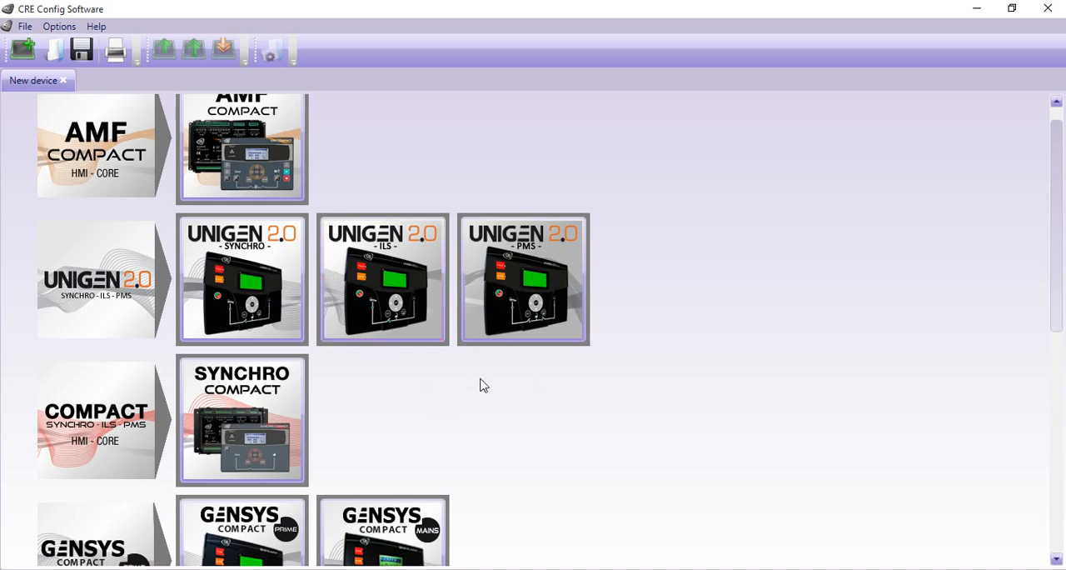
{"action": "scroll", "coordinate": [481, 383], "scroll_direction": "down", "scroll_amount": 7}
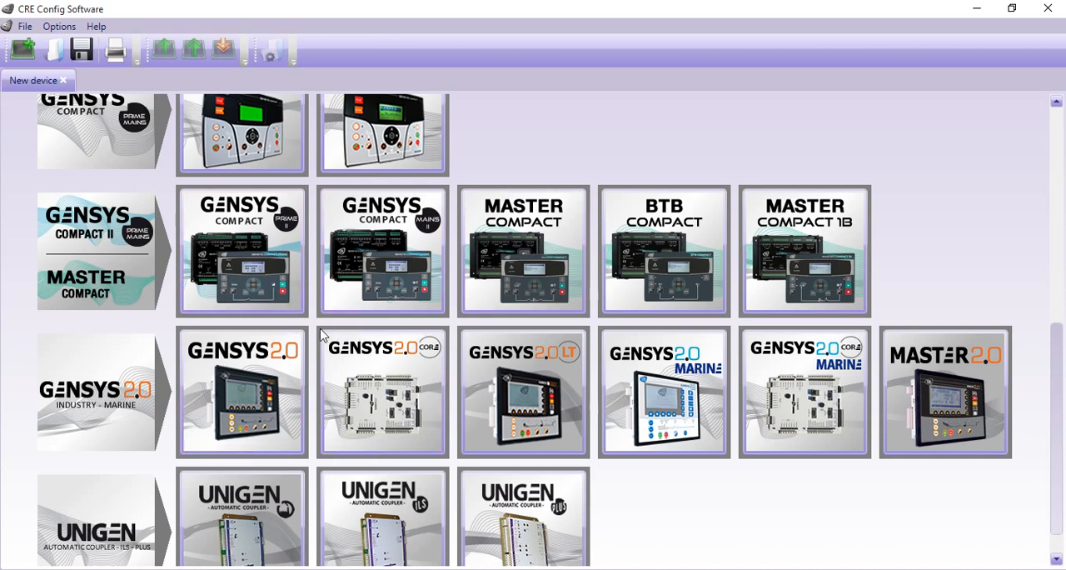
{"action": "double_click", "coordinate": [248, 379]}
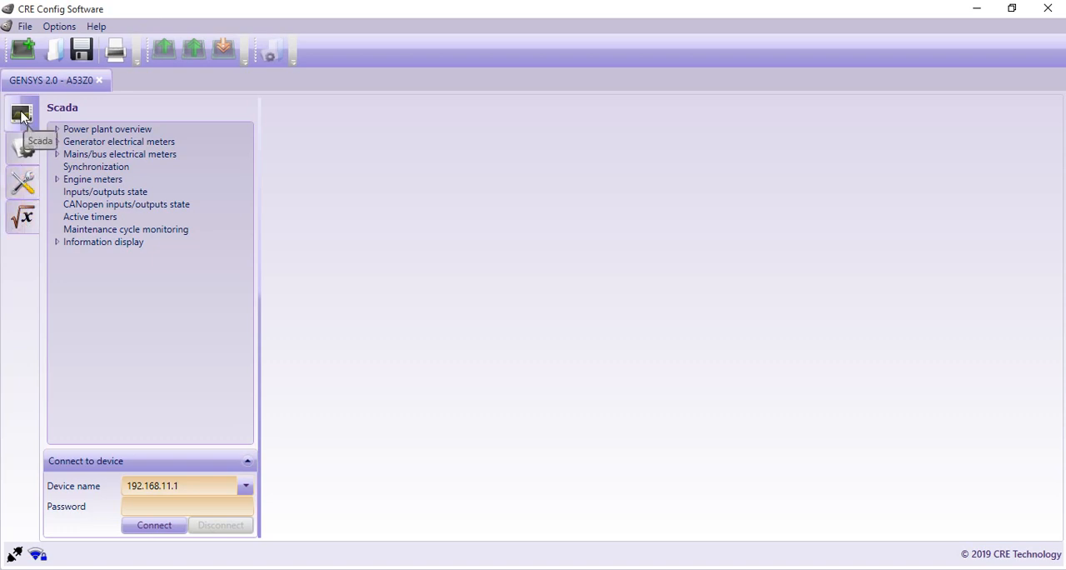
Step: Review the Configuration, System and Equations sections of the GENSYS 2.0 device, then return to the Scada section
{"action": "left_click", "coordinate": [24, 152]}
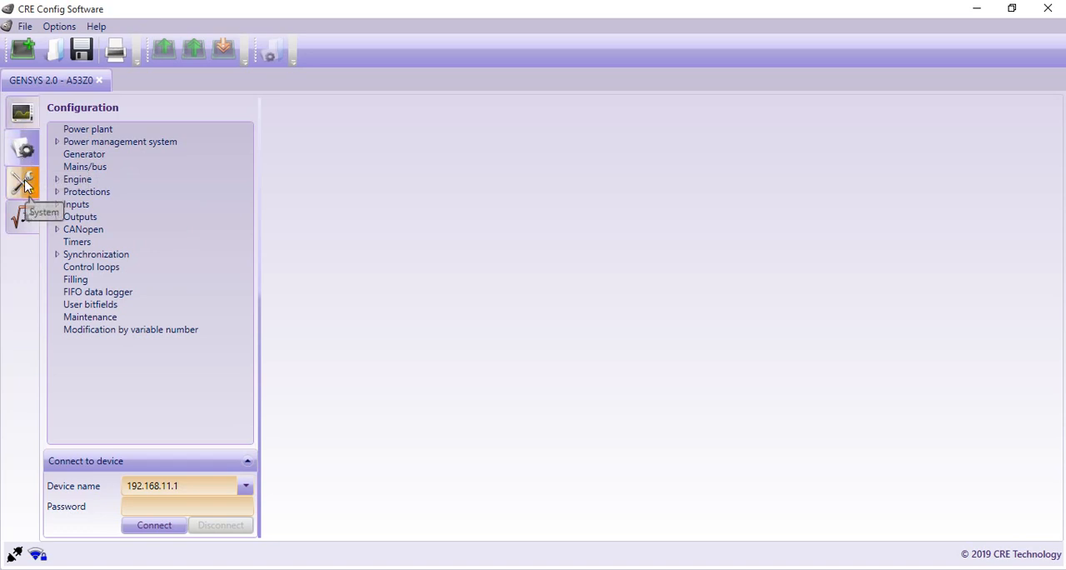
{"action": "left_click", "coordinate": [25, 185]}
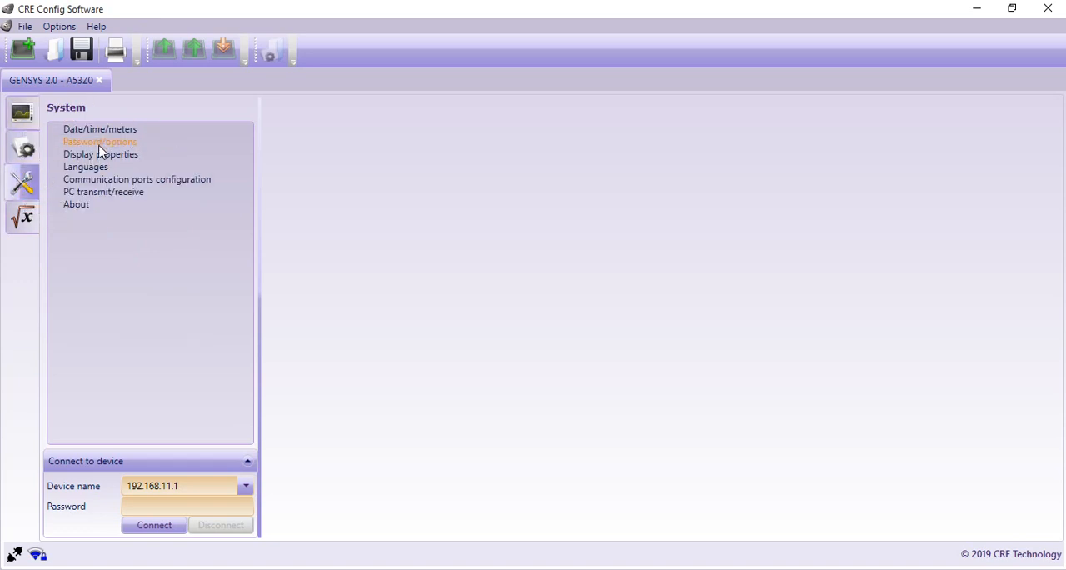
{"action": "left_click", "coordinate": [22, 218]}
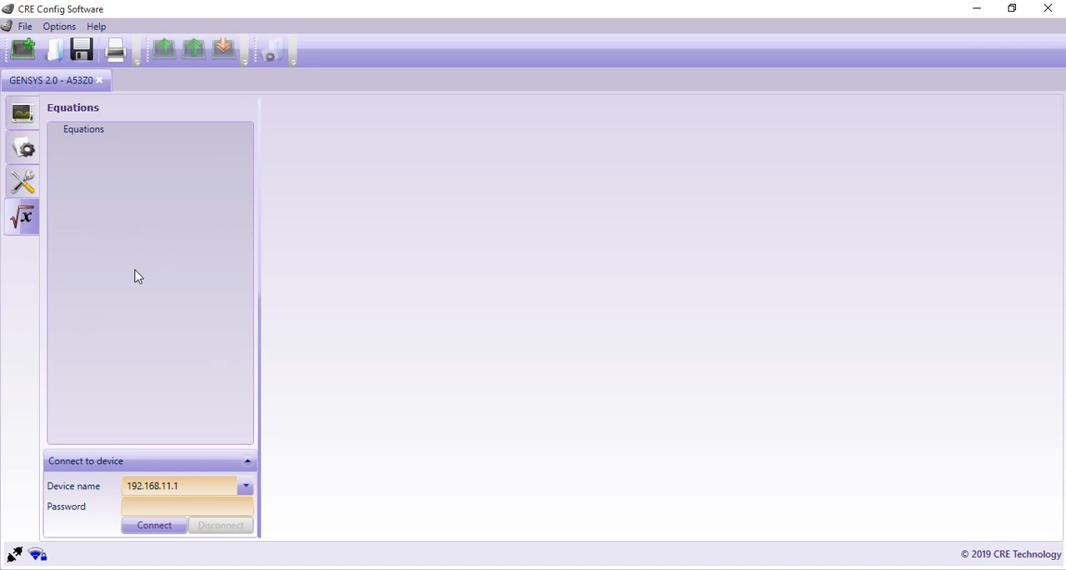
{"action": "left_click", "coordinate": [25, 112]}
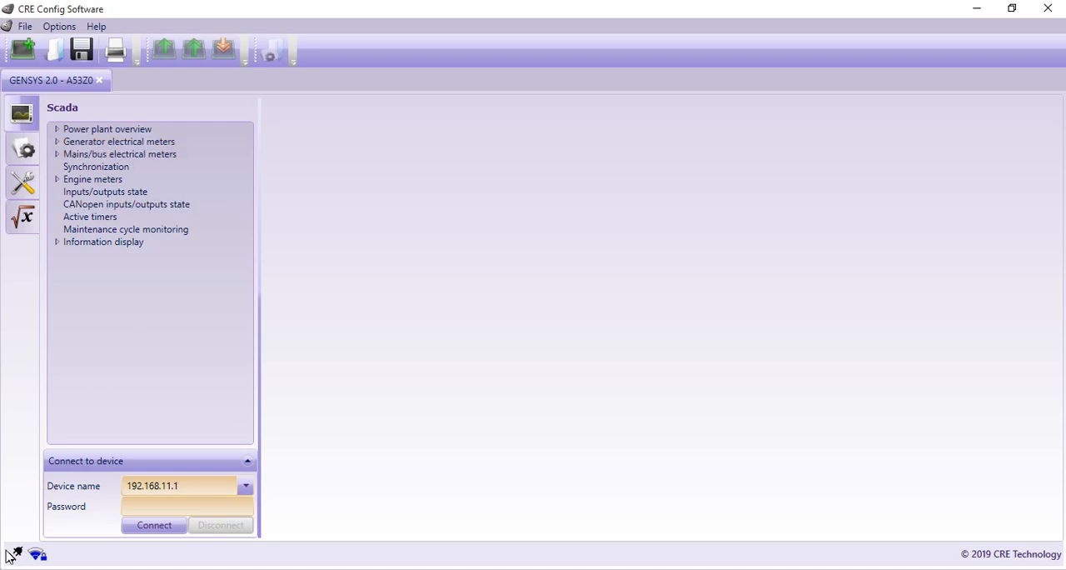
Step: Examine the power plant overview pages: plant status, generator kW, kVAR, nominal kW and nominal kVAR
{"action": "left_click", "coordinate": [127, 134]}
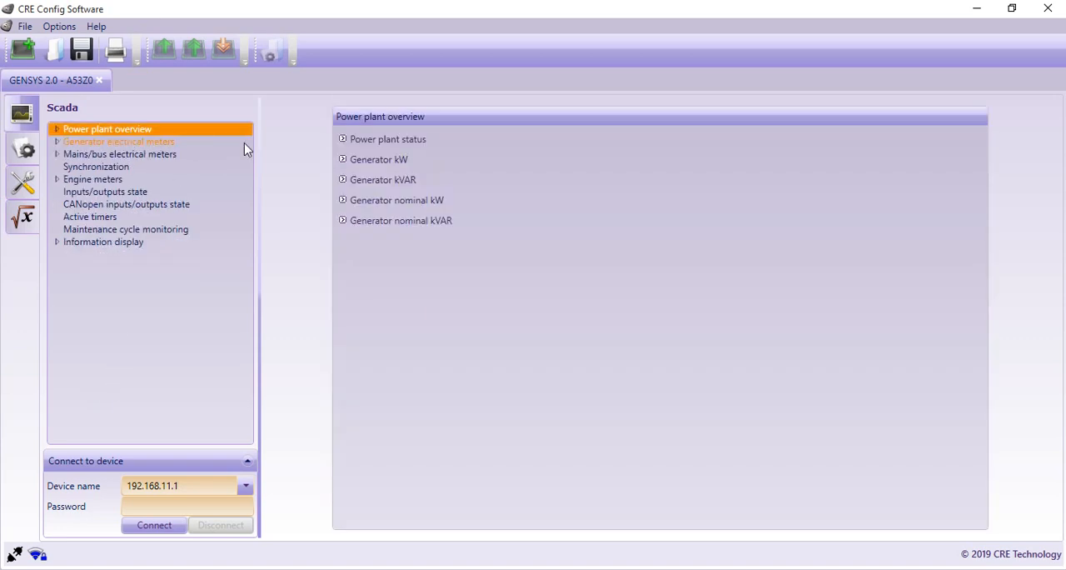
{"action": "left_click", "coordinate": [397, 141]}
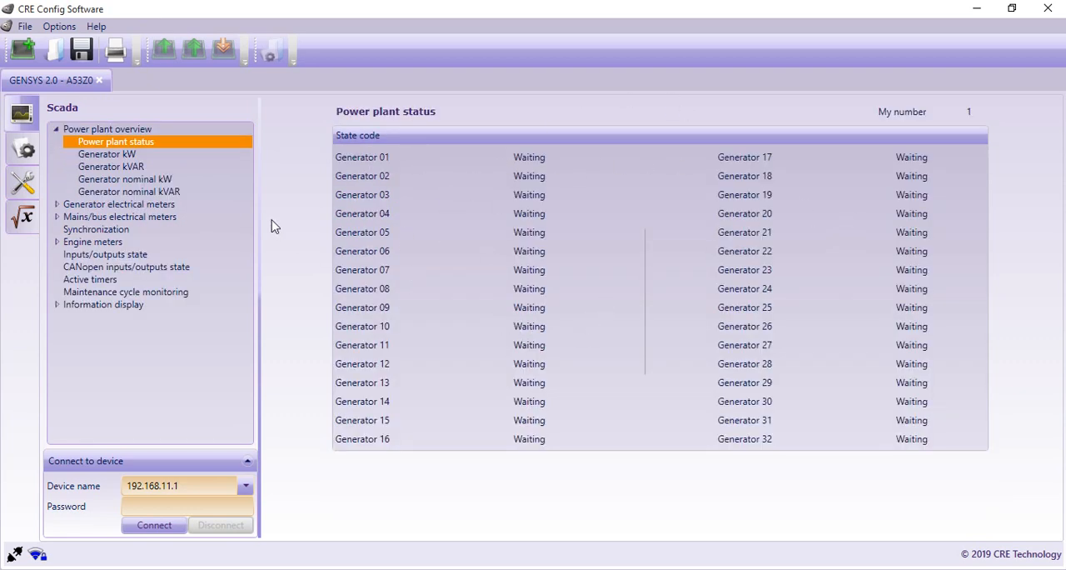
{"action": "left_click", "coordinate": [129, 154]}
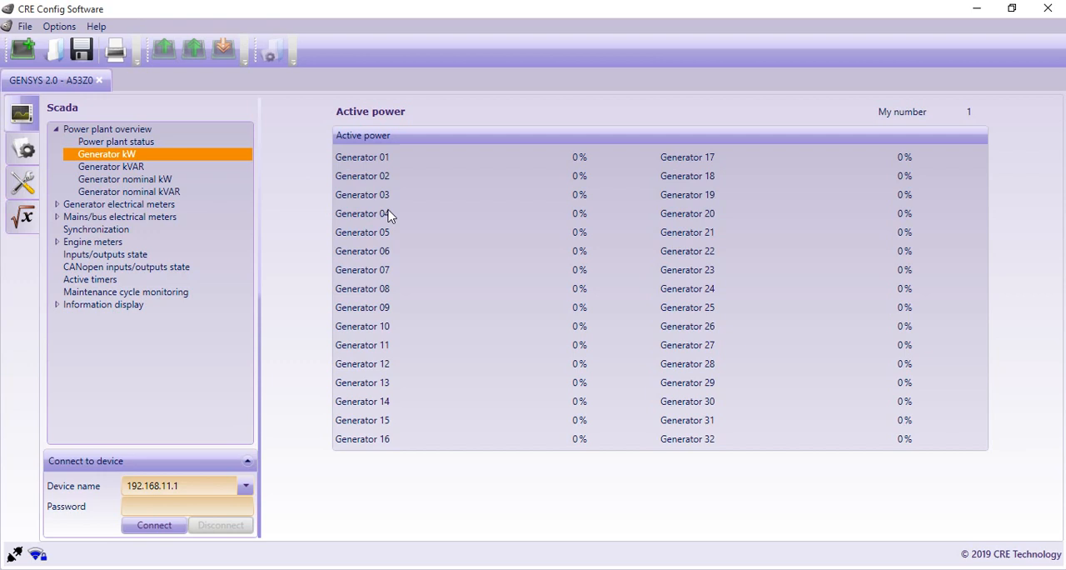
{"action": "left_click", "coordinate": [113, 167]}
{"action": "left_click", "coordinate": [132, 179]}
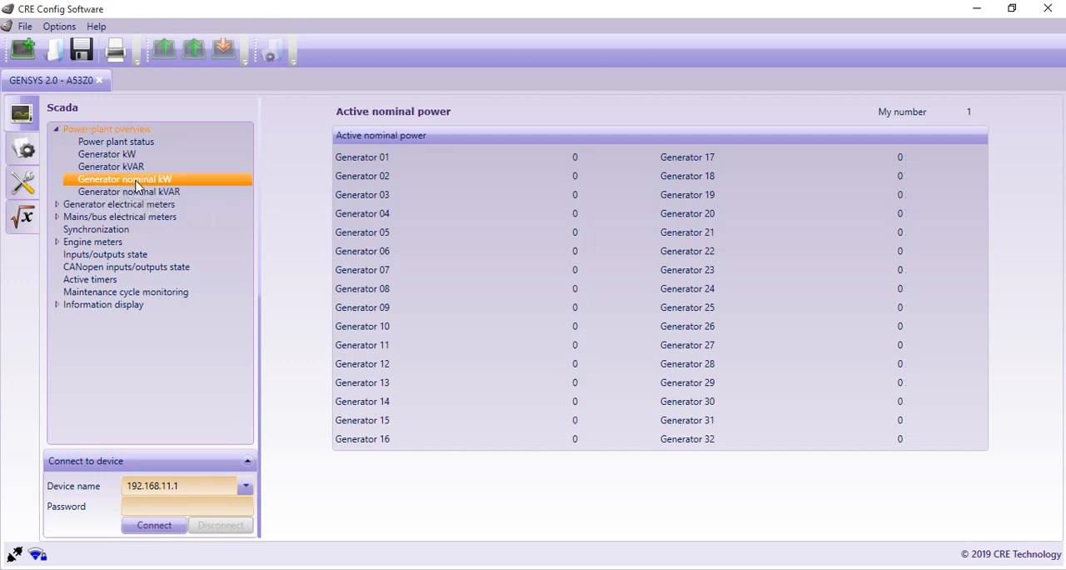
{"action": "left_click", "coordinate": [131, 192]}
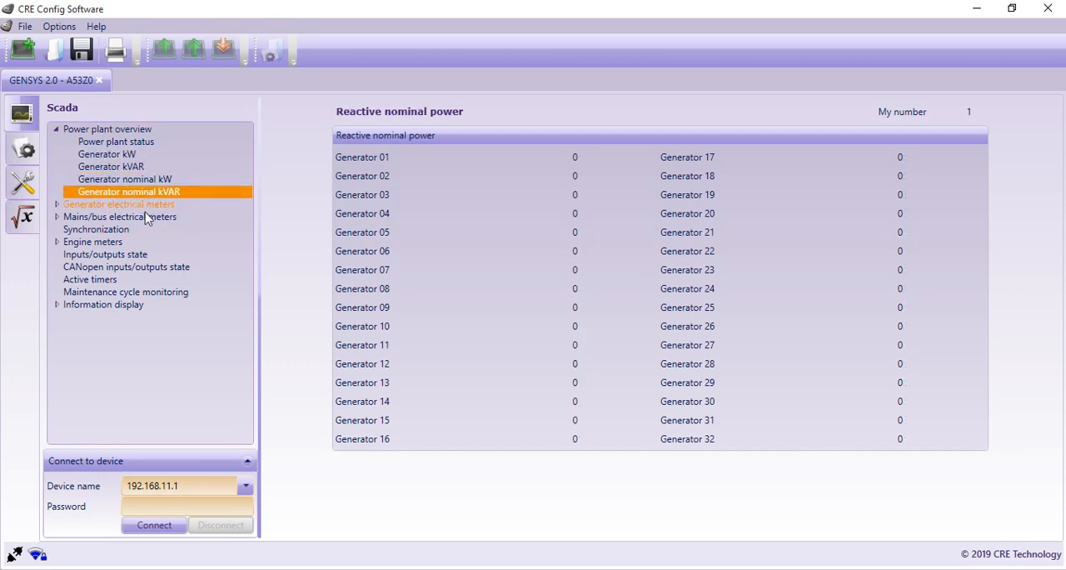
Step: Examine the generator electrical meters: global view, voltage/current, power and energy pages
{"action": "left_click", "coordinate": [98, 205]}
{"action": "left_click", "coordinate": [392, 140]}
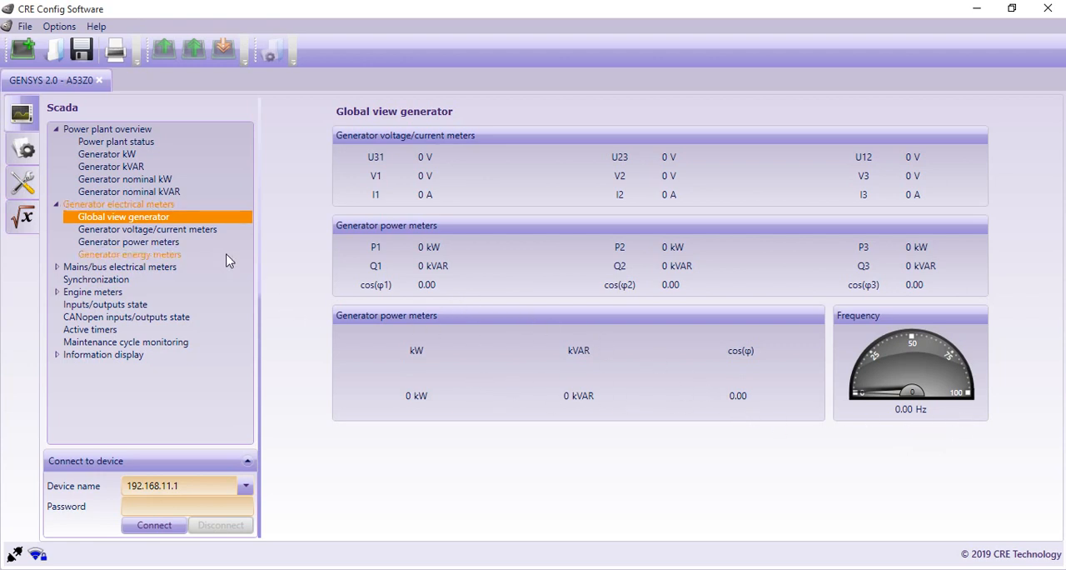
{"action": "left_click", "coordinate": [169, 234]}
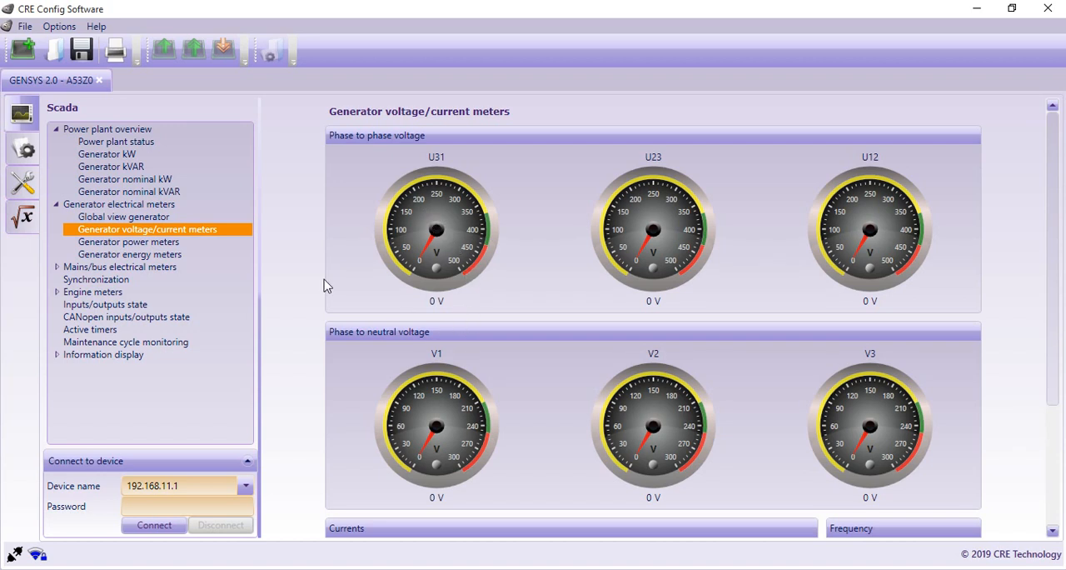
{"action": "left_click", "coordinate": [134, 242]}
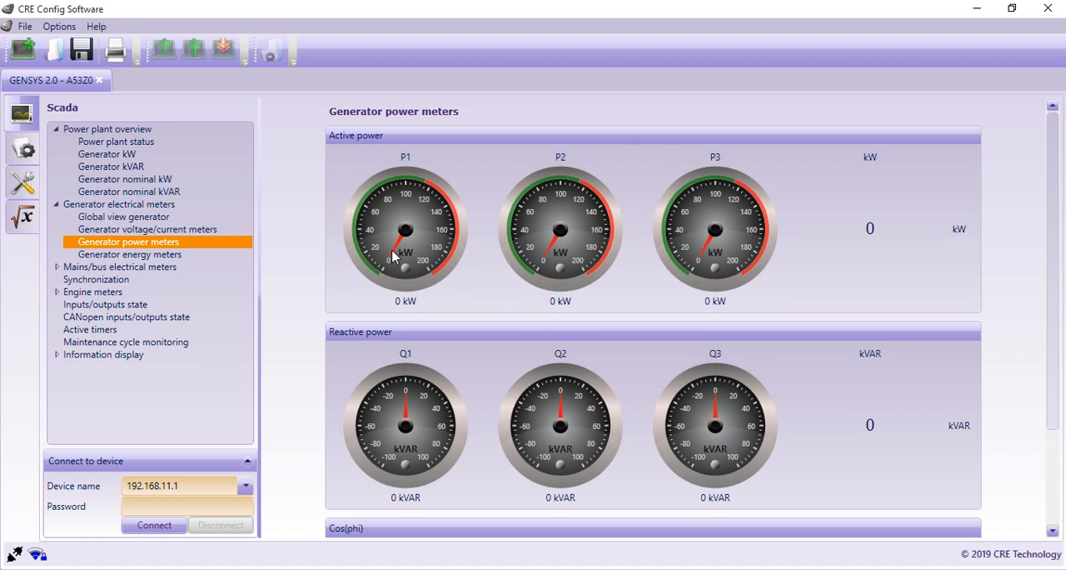
{"action": "left_click", "coordinate": [158, 256]}
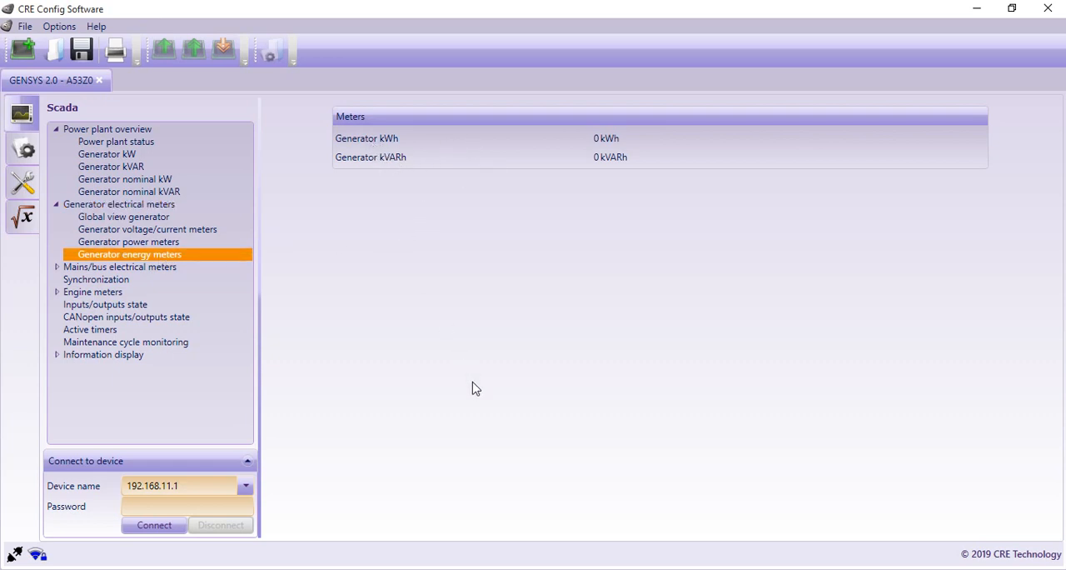
Step: Examine the mains/bus electrical meters: global view, voltage/current, power and energy pages, including frequency and cos(phi) gauges
{"action": "left_click", "coordinate": [164, 268]}
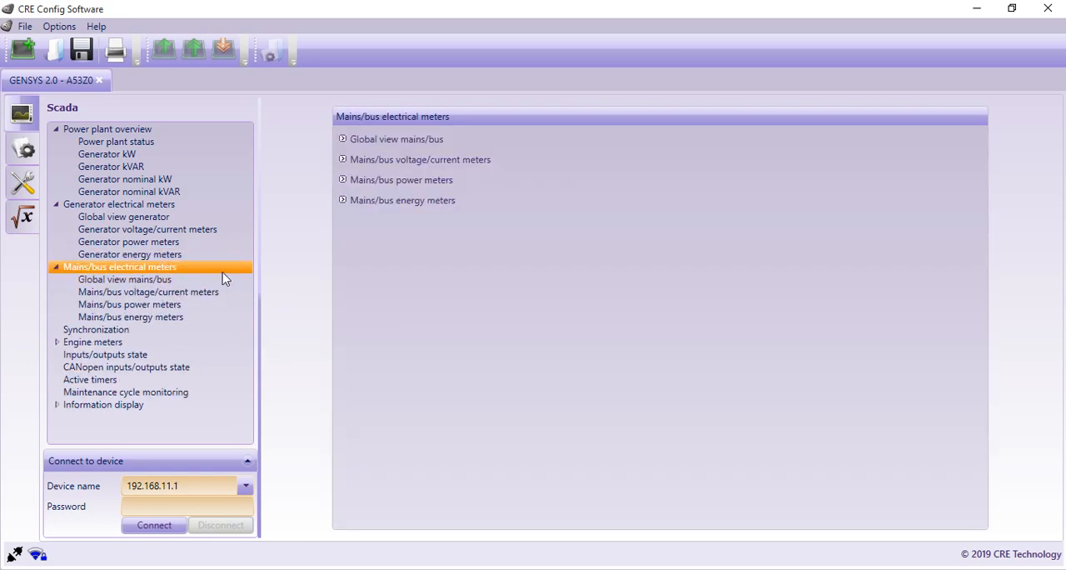
{"action": "left_click", "coordinate": [431, 143]}
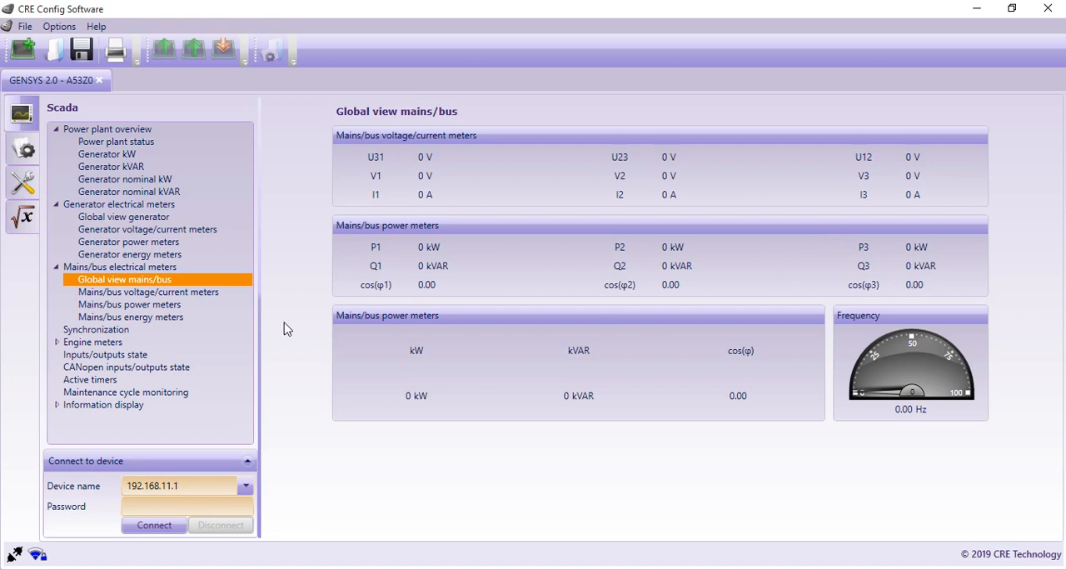
{"action": "left_click", "coordinate": [172, 293]}
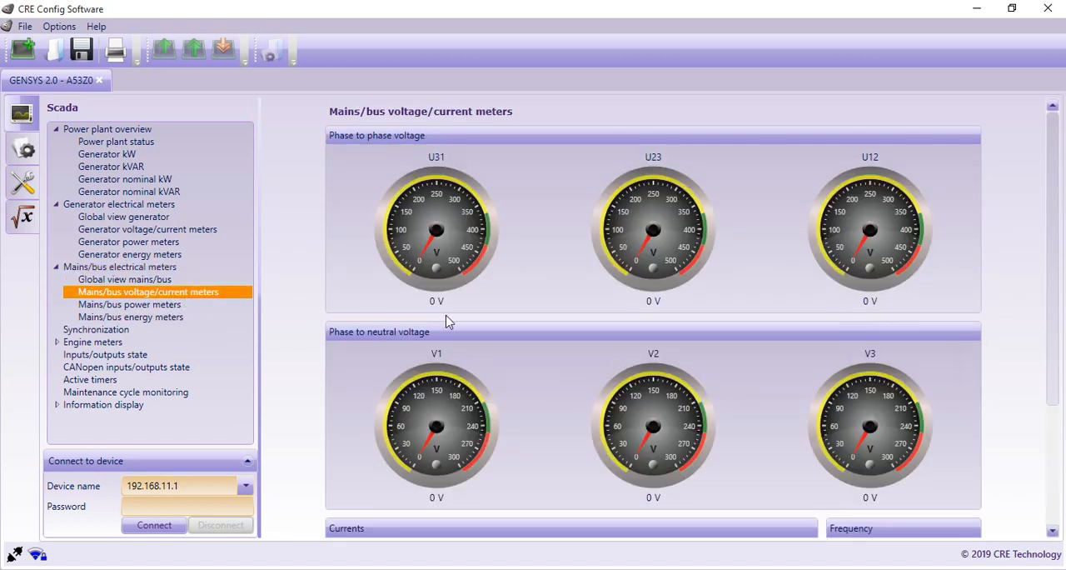
{"action": "scroll", "coordinate": [625, 358], "scroll_direction": "down", "scroll_amount": 2}
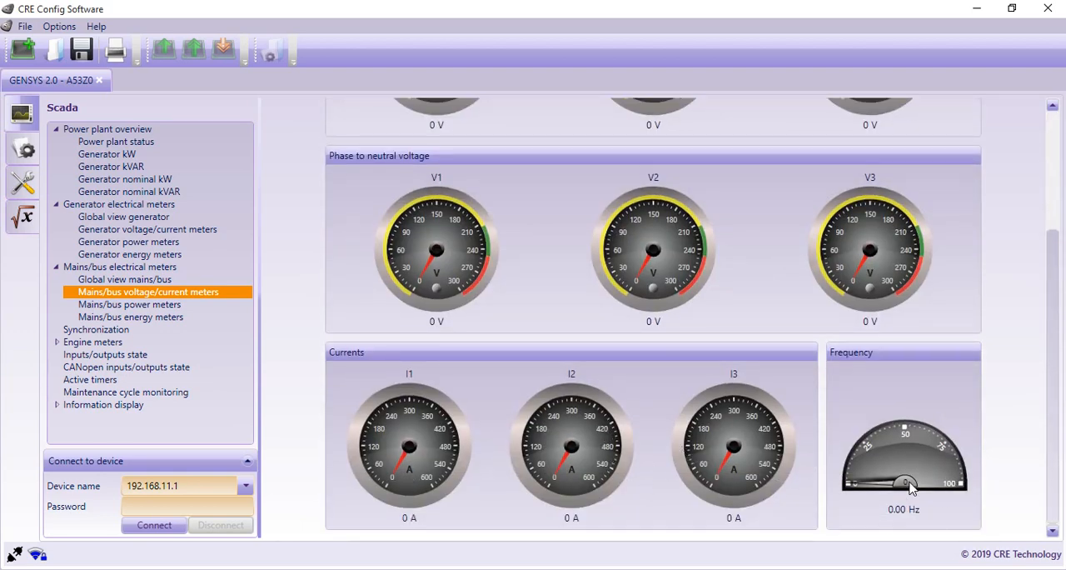
{"action": "scroll", "coordinate": [900, 457], "scroll_direction": "up", "scroll_amount": 2}
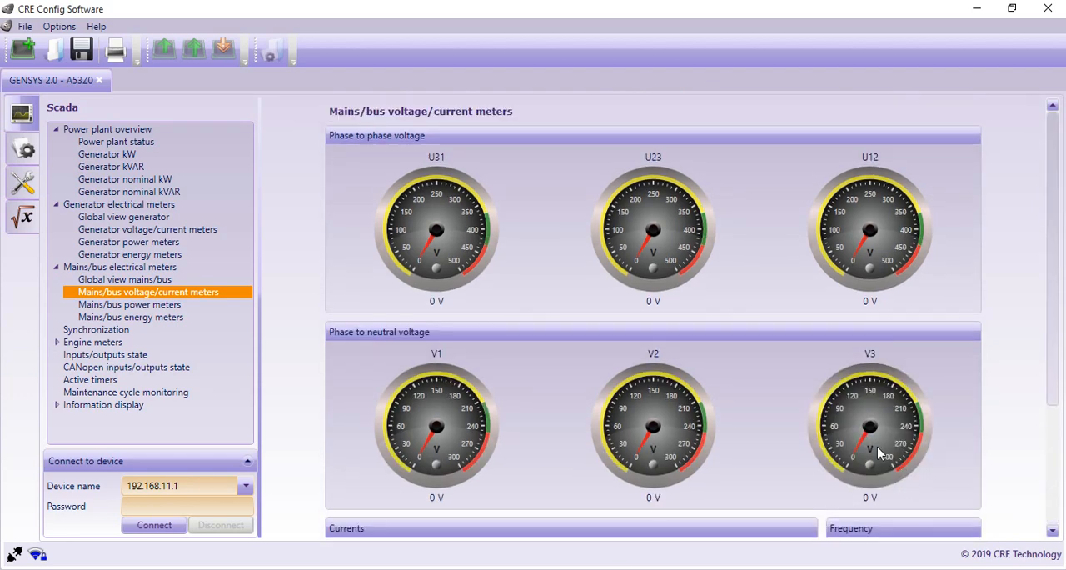
{"action": "left_click", "coordinate": [127, 306]}
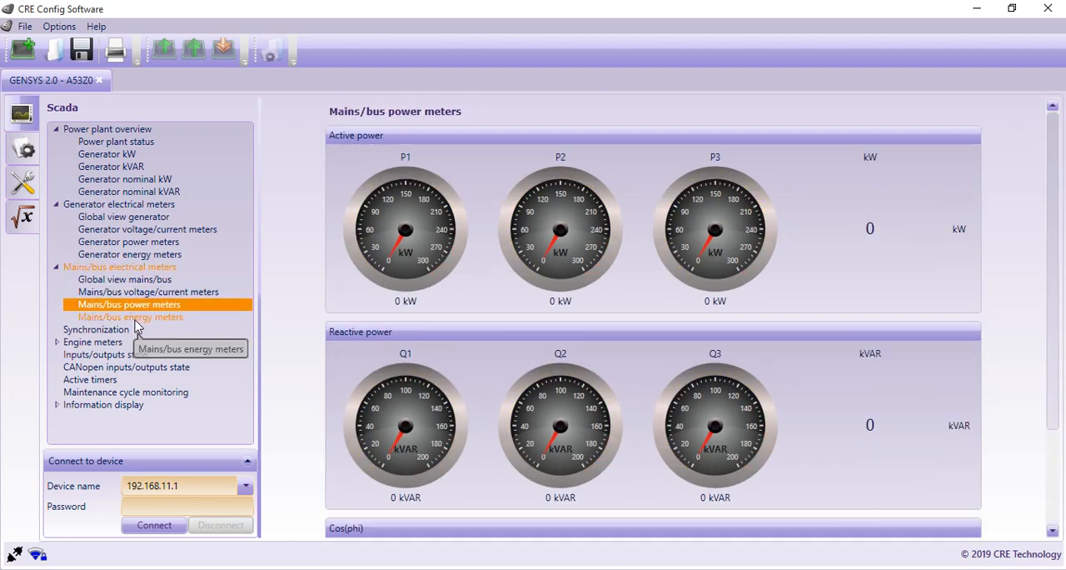
{"action": "scroll", "coordinate": [408, 305], "scroll_direction": "down", "scroll_amount": 3}
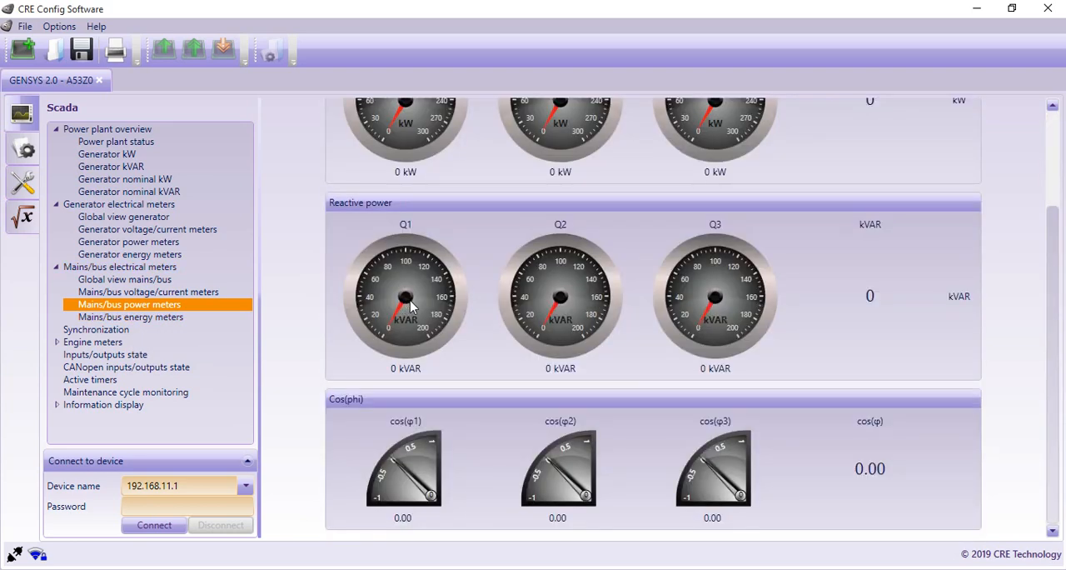
{"action": "scroll", "coordinate": [674, 378], "scroll_direction": "up", "scroll_amount": 3}
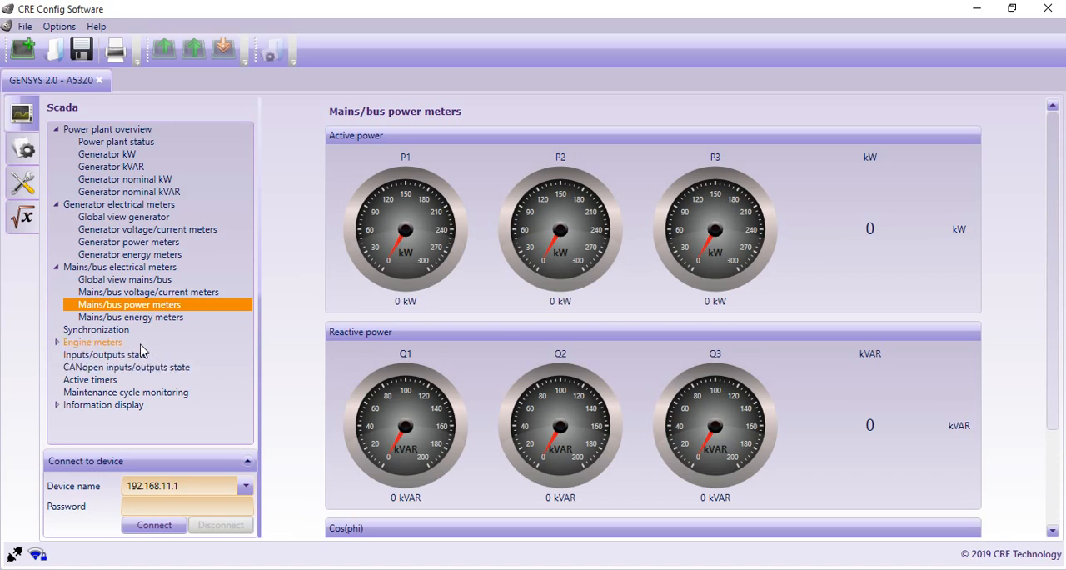
{"action": "left_click", "coordinate": [125, 317]}
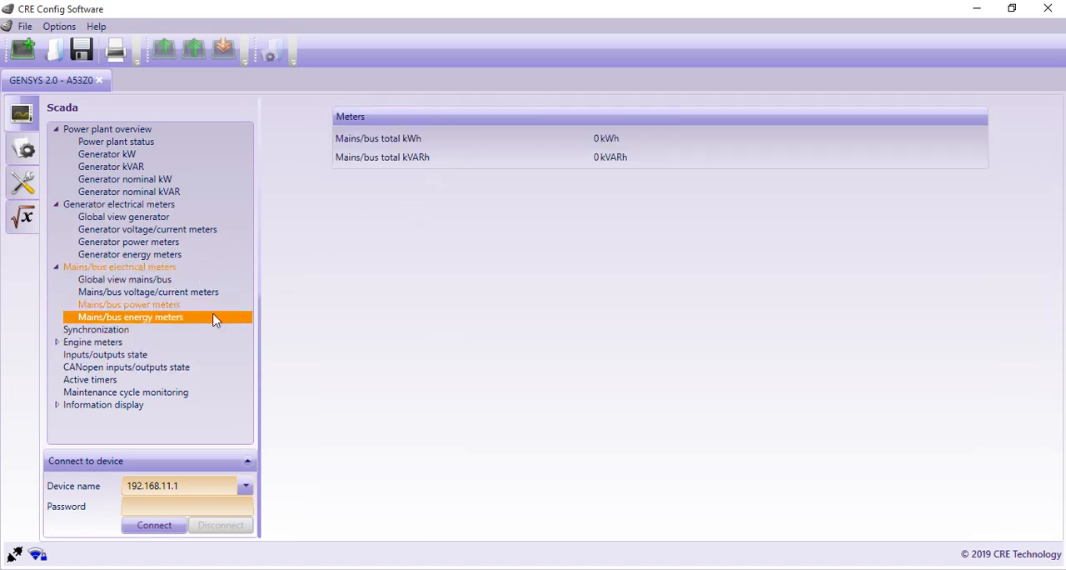
Step: View the Scada synchronization page and dismiss the two browser notifications covering it
{"action": "left_click", "coordinate": [120, 331]}
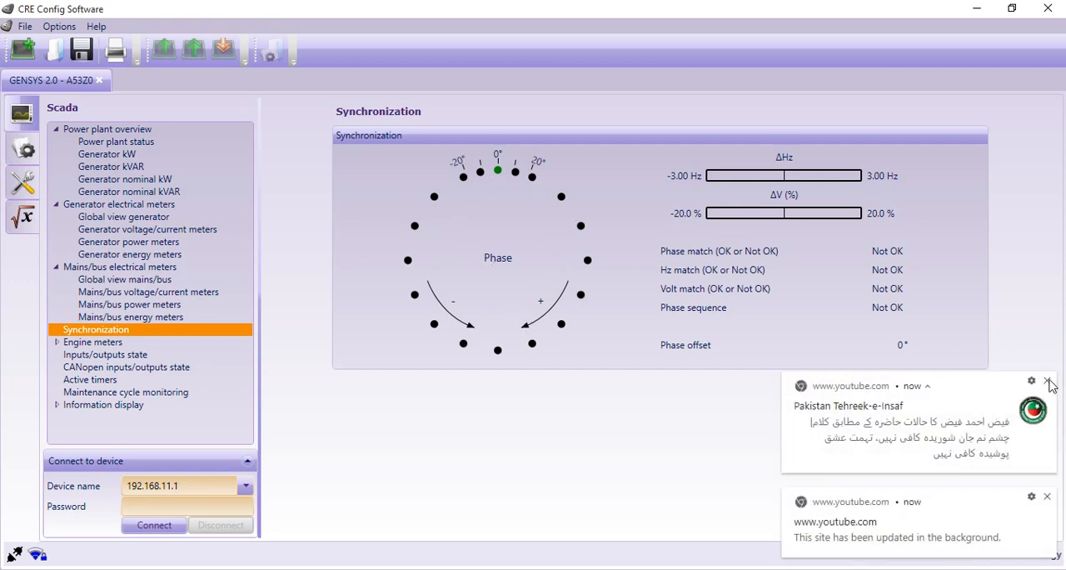
{"action": "left_click", "coordinate": [1047, 381]}
{"action": "left_click", "coordinate": [1047, 496]}
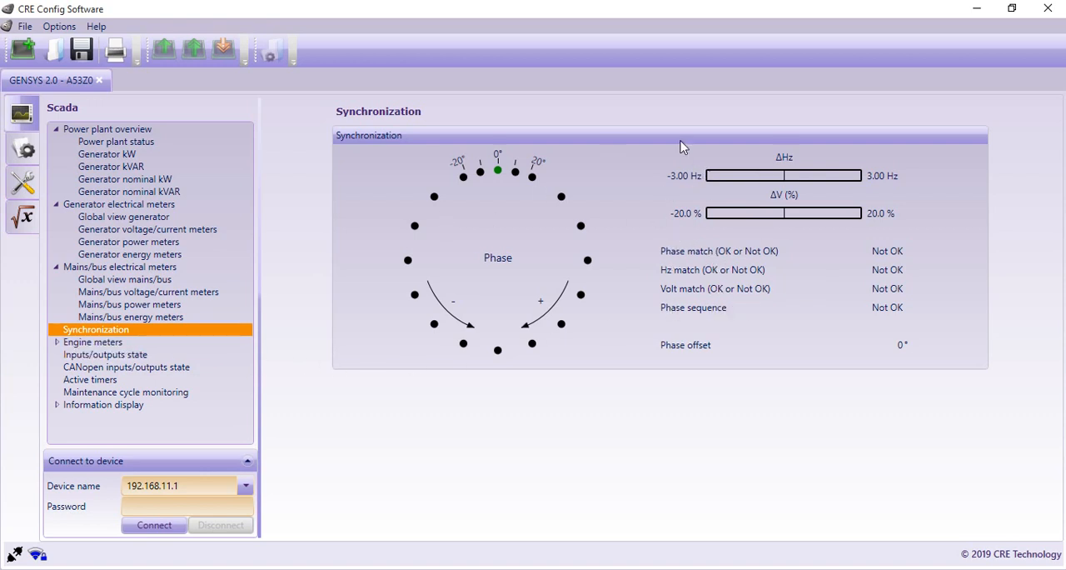
Step: Examine the engine meters page and its J1939, MTU-MDEC and J1939 SPN/FMI subpages
{"action": "left_click", "coordinate": [98, 344]}
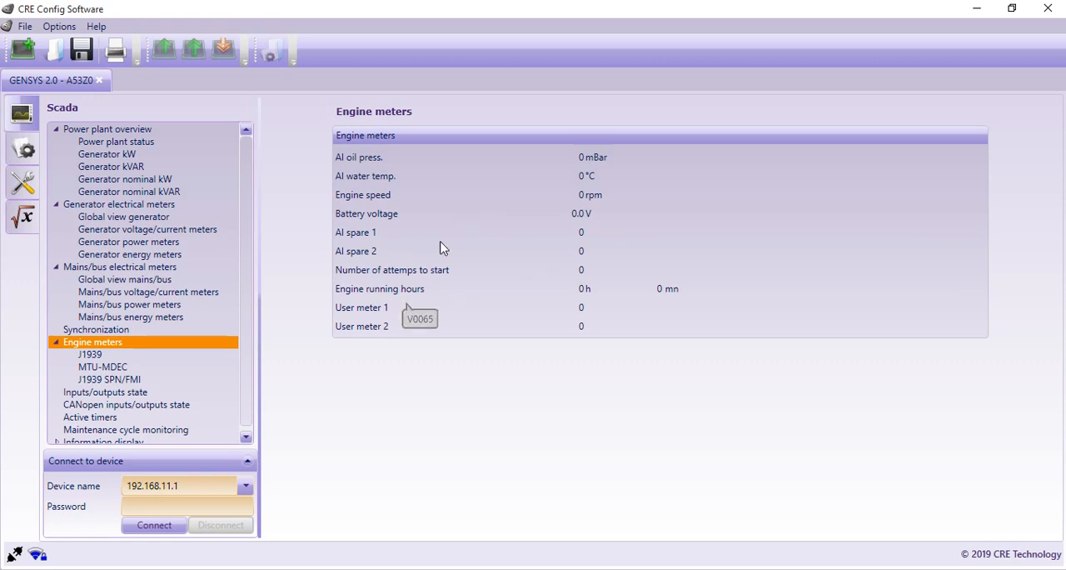
{"action": "left_click", "coordinate": [125, 368]}
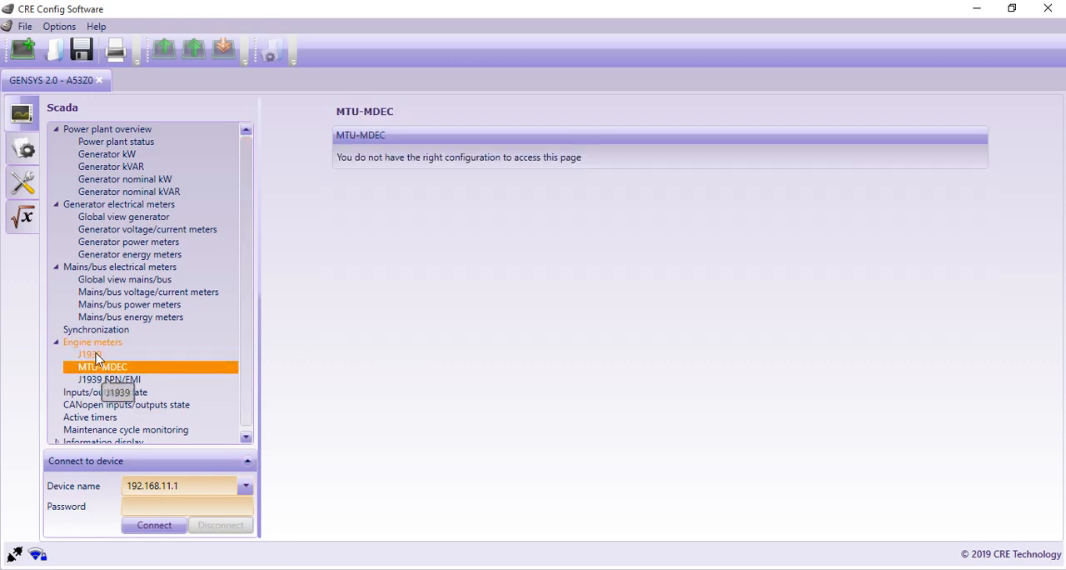
{"action": "left_click", "coordinate": [90, 354]}
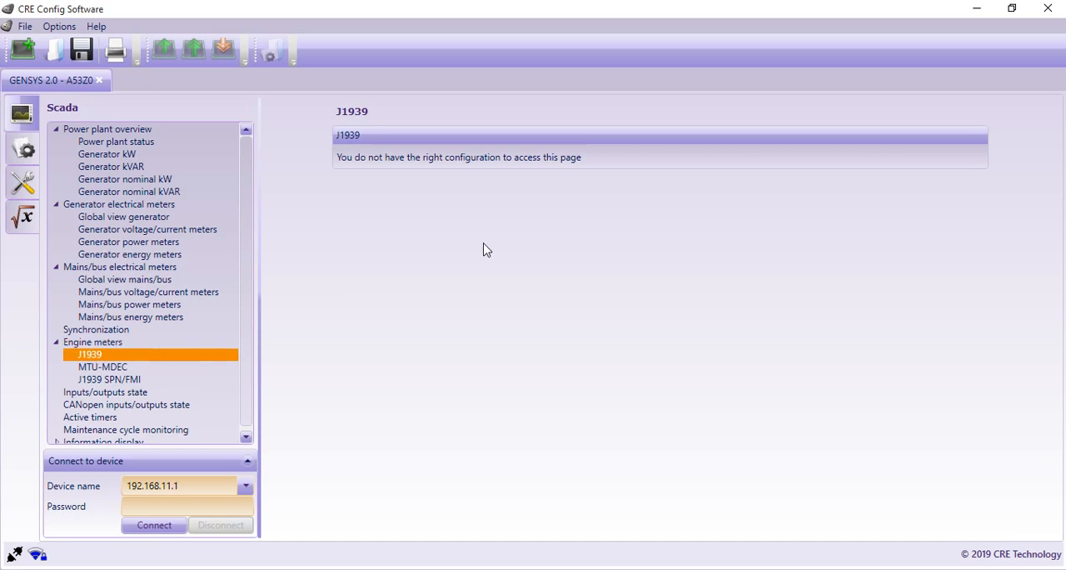
{"action": "left_click", "coordinate": [129, 369]}
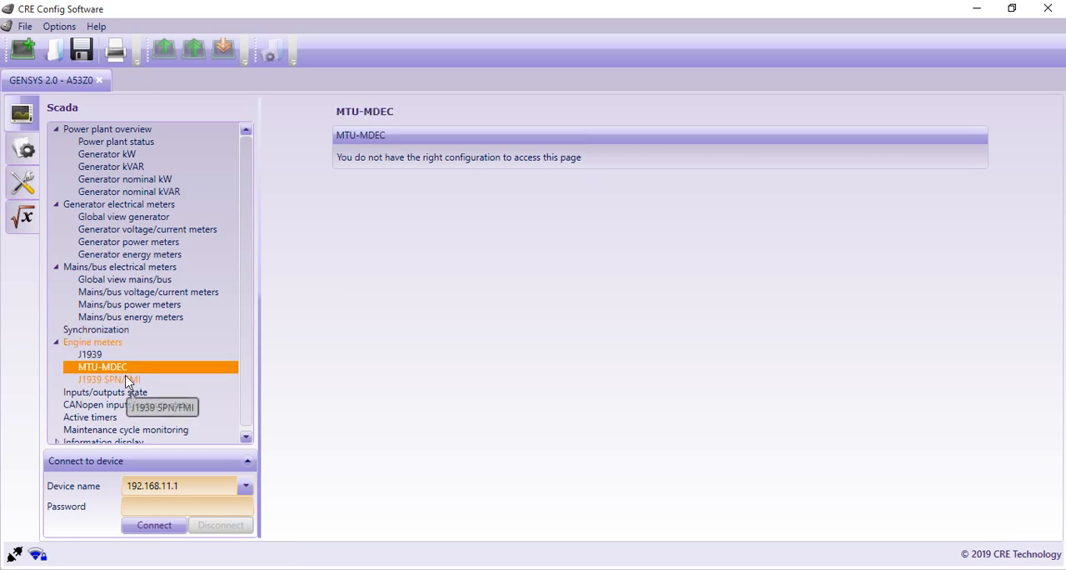
{"action": "left_click", "coordinate": [129, 381]}
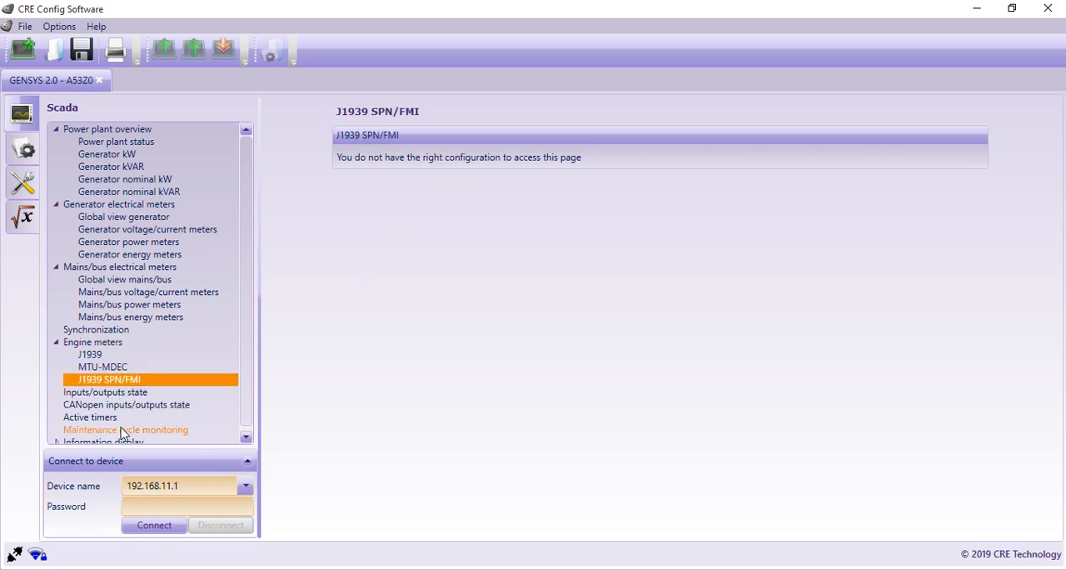
Step: Examine the digital inputs, relay outputs and transistor outputs on the Scada inputs/outputs state page
{"action": "left_click", "coordinate": [129, 394]}
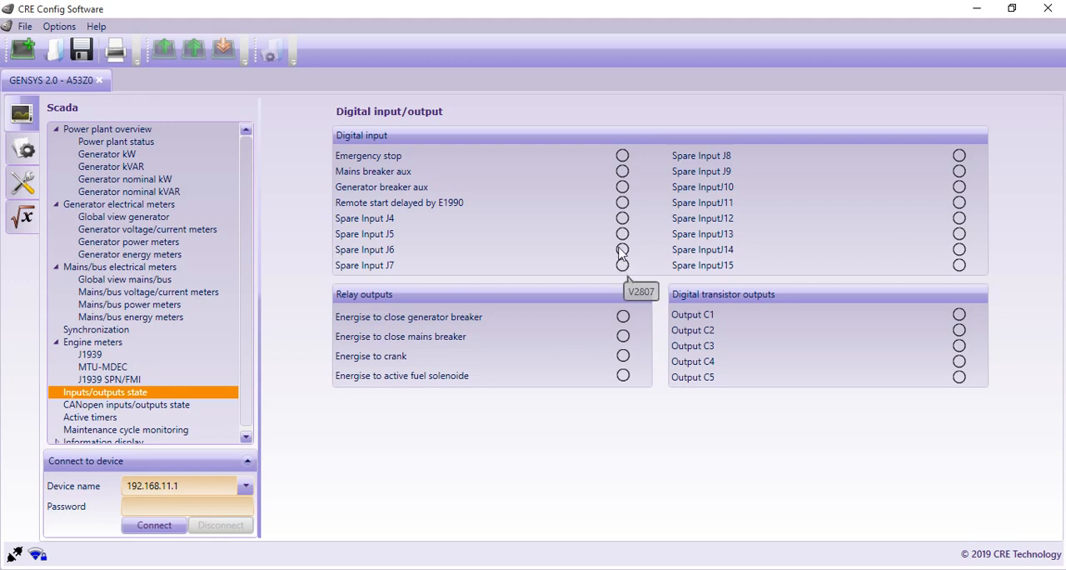
{"action": "scroll", "coordinate": [170, 333], "scroll_direction": "down", "scroll_amount": 1}
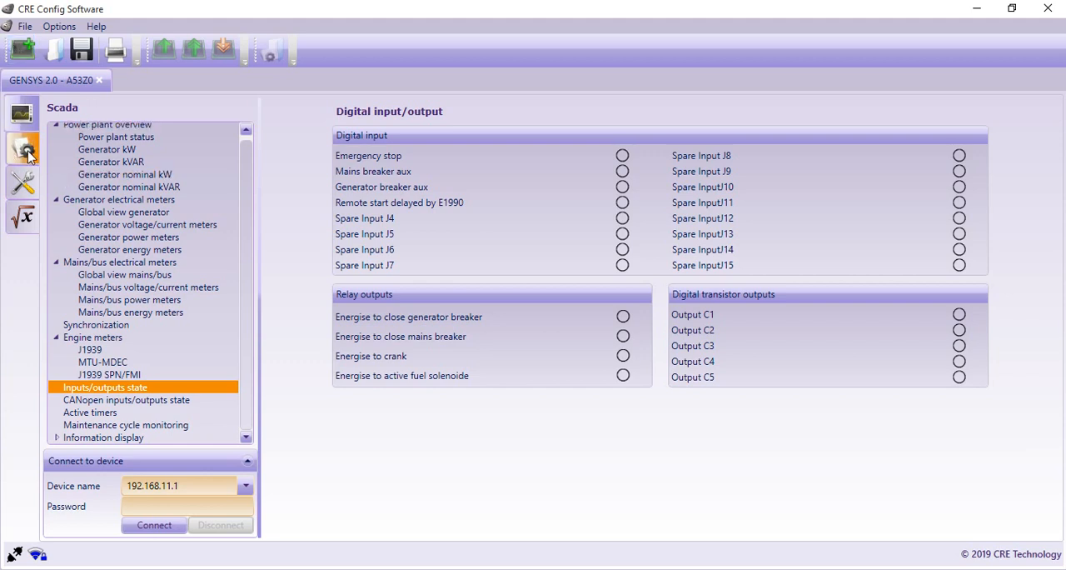
Step: In the Configuration section, examine the load dependant start/stop settings of the power management system, including the available modes
{"action": "left_click", "coordinate": [25, 150]}
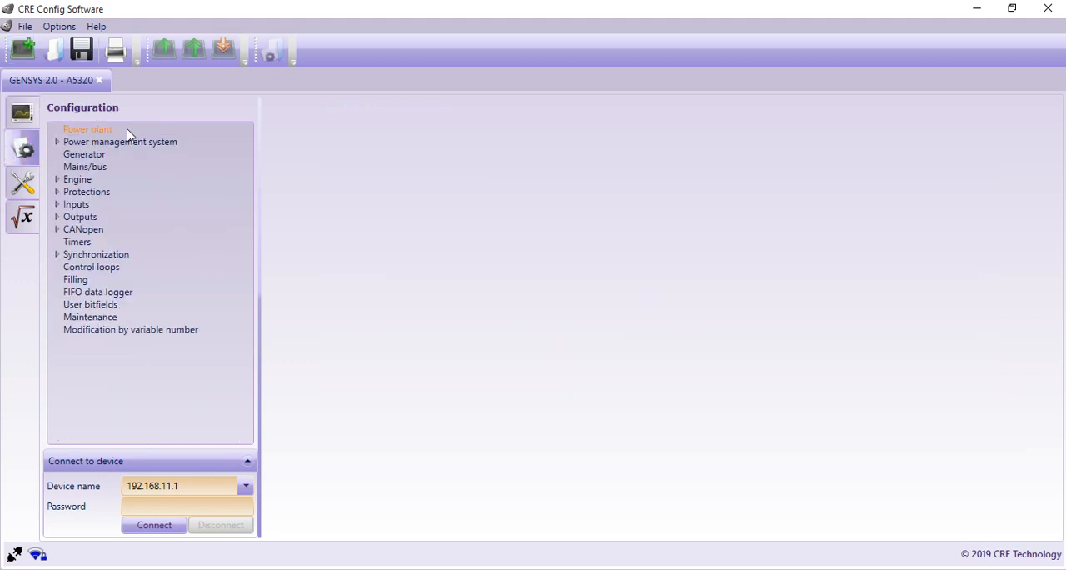
{"action": "left_click", "coordinate": [108, 141]}
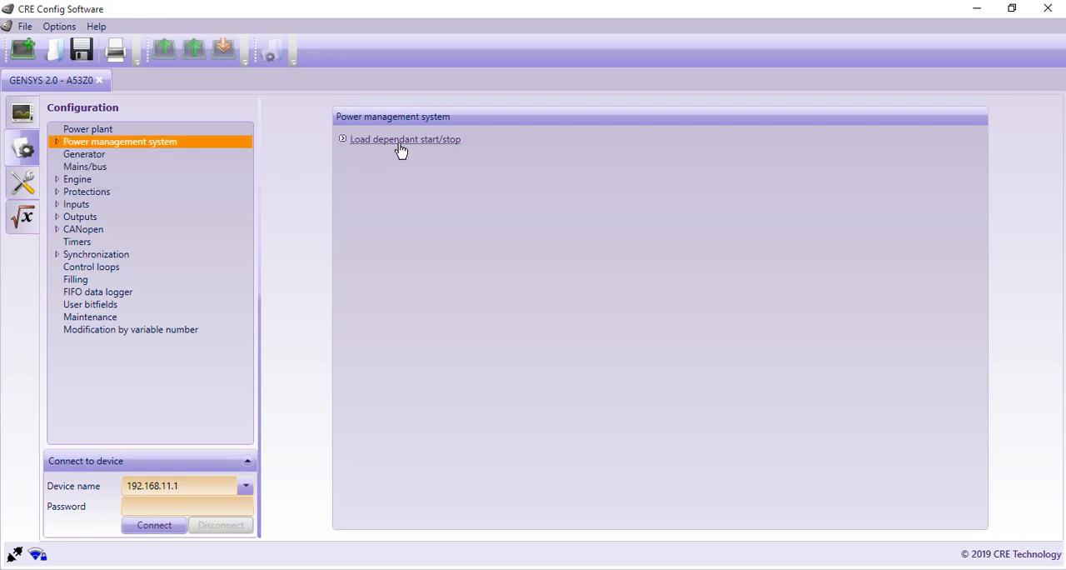
{"action": "double_click", "coordinate": [69, 145]}
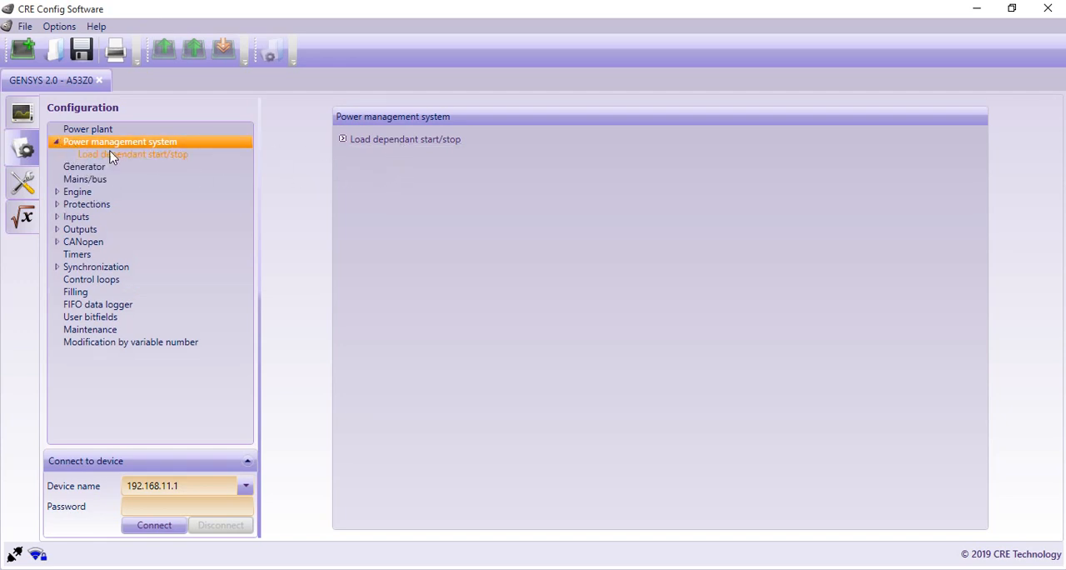
{"action": "left_click", "coordinate": [108, 155]}
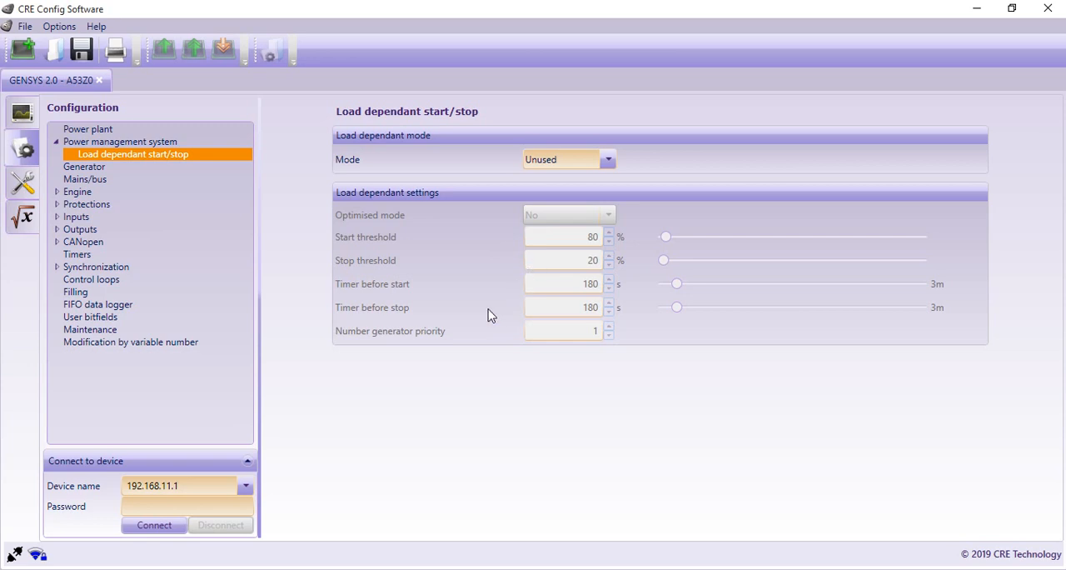
{"action": "left_click", "coordinate": [608, 159]}
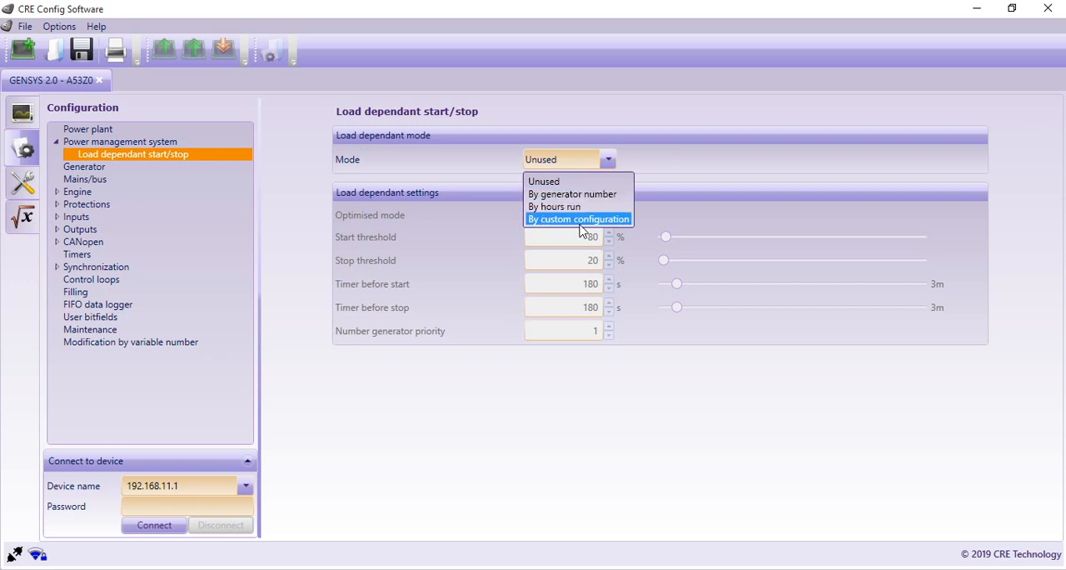
{"action": "left_click", "coordinate": [606, 161]}
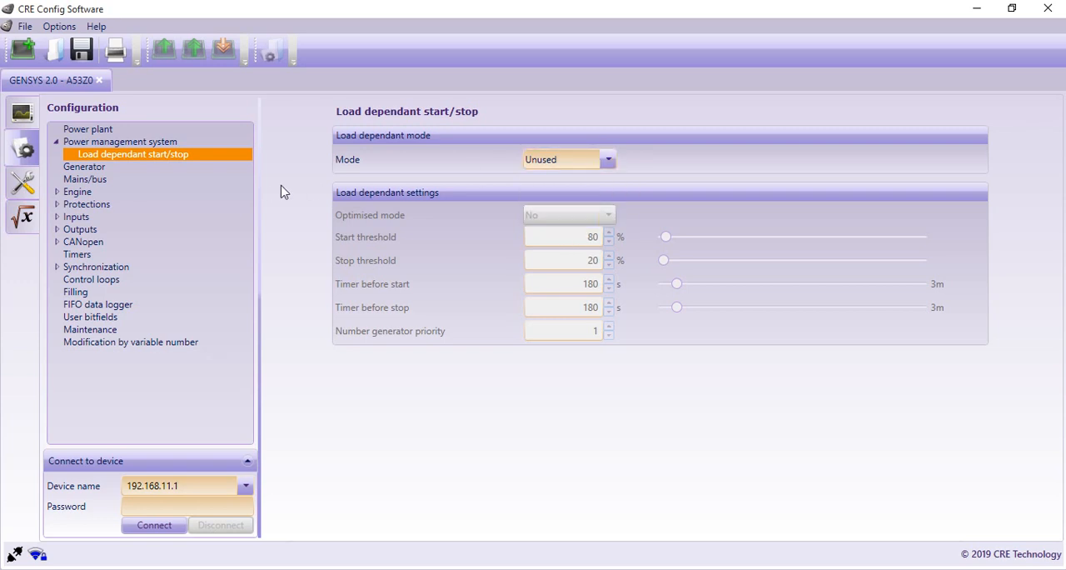
Step: Examine the generator configuration page, from nominal power and CT ratios through electrical fault to AVR control
{"action": "left_click", "coordinate": [87, 166]}
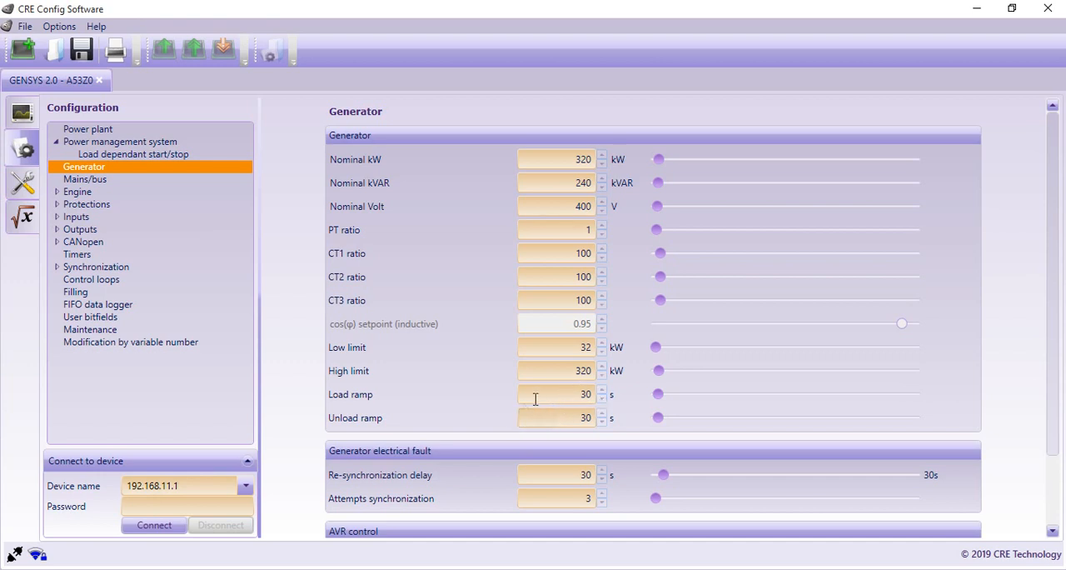
{"action": "scroll", "coordinate": [536, 400], "scroll_direction": "down", "scroll_amount": 3}
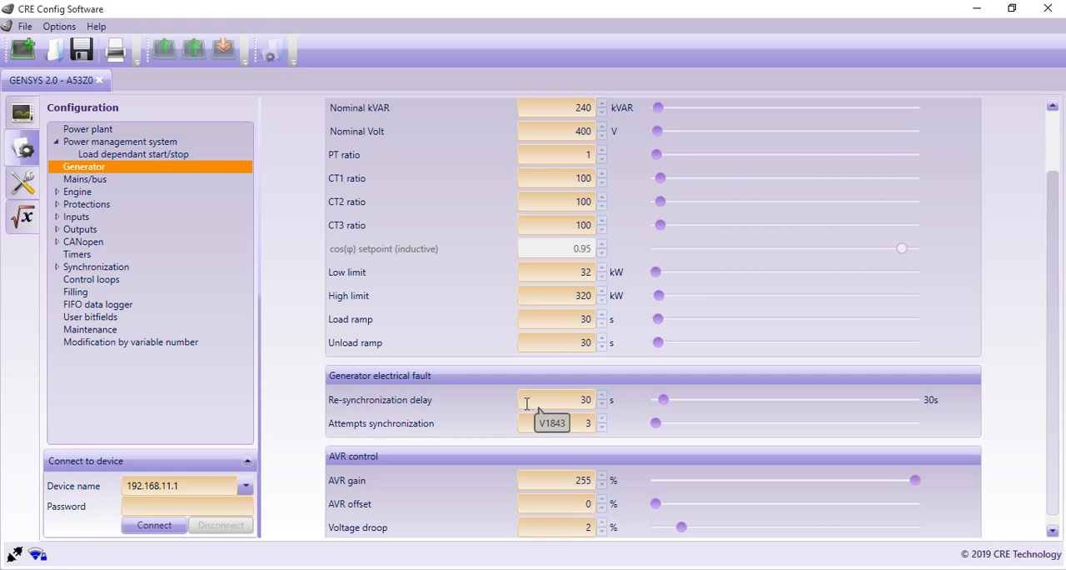
{"action": "scroll", "coordinate": [519, 408], "scroll_direction": "down", "scroll_amount": 1}
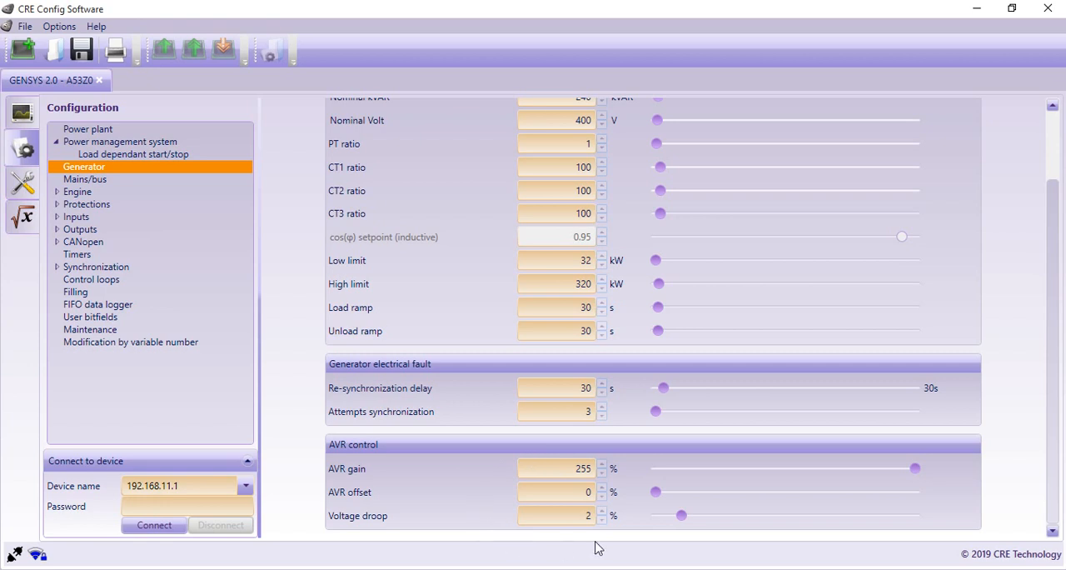
Step: Try adjusting the generator's AVR offset and AVR gain, leaving them at 0 % and 255 %
{"action": "left_click", "coordinate": [603, 489]}
{"action": "left_click", "coordinate": [602, 489]}
{"action": "left_click", "coordinate": [603, 489]}
{"action": "left_click", "coordinate": [603, 489]}
{"action": "left_click_drag", "start_coordinate": [677, 496], "coordinate": [649, 508]}
{"action": "left_click_drag", "start_coordinate": [915, 469], "coordinate": [1014, 483]}
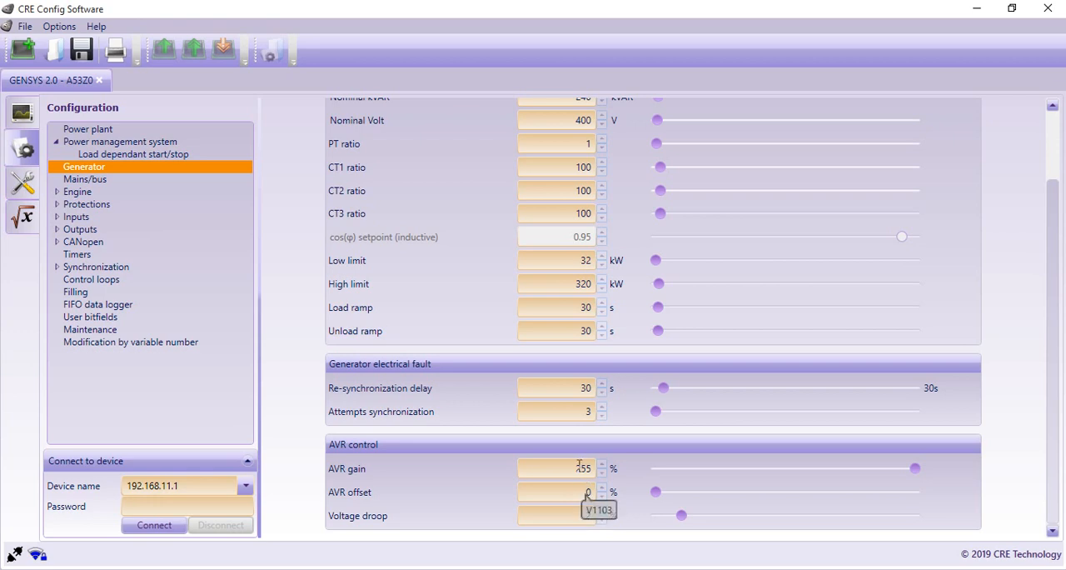
{"action": "left_click_drag", "start_coordinate": [915, 469], "coordinate": [958, 475]}
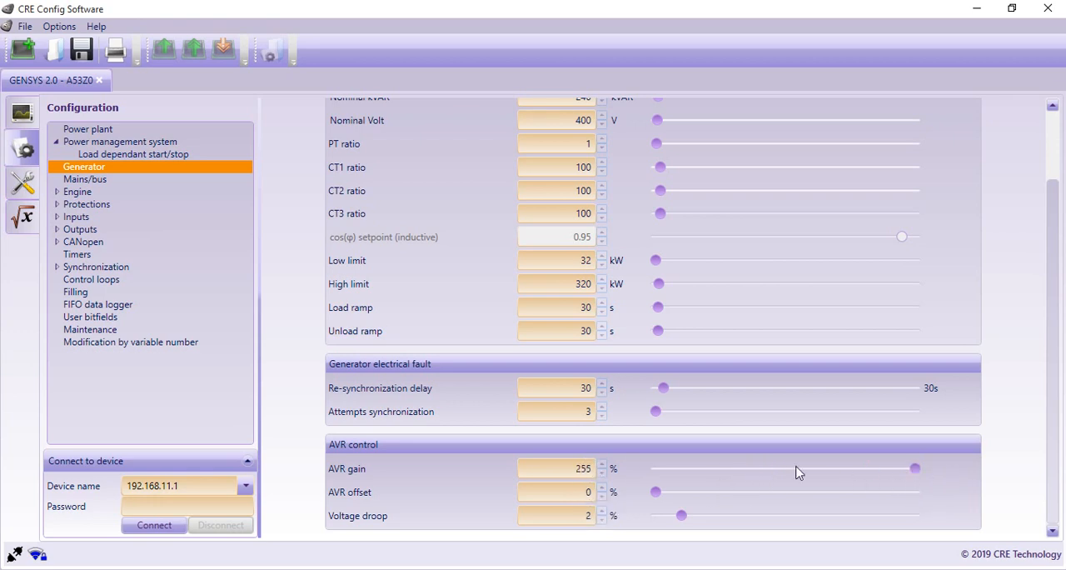
Step: View the Mains/bus configuration page and open the engine's start settings
{"action": "left_click", "coordinate": [85, 180]}
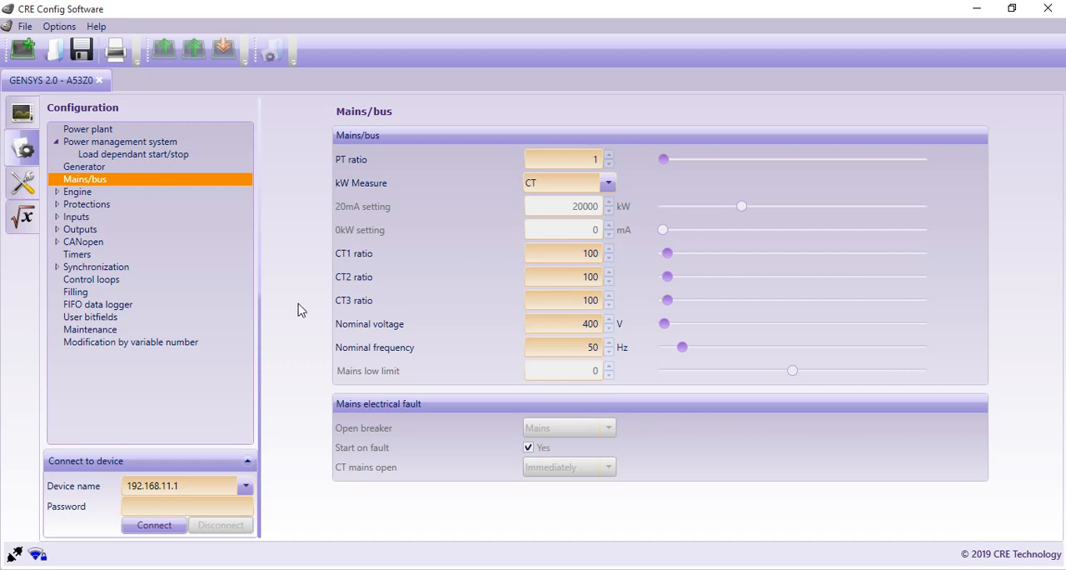
{"action": "left_click", "coordinate": [75, 194]}
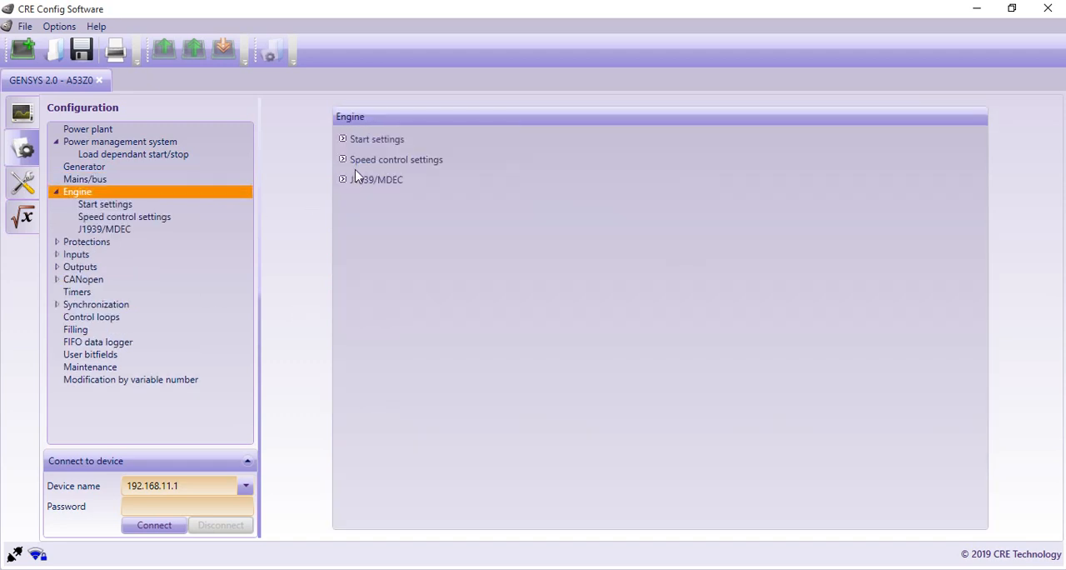
{"action": "left_click", "coordinate": [369, 140]}
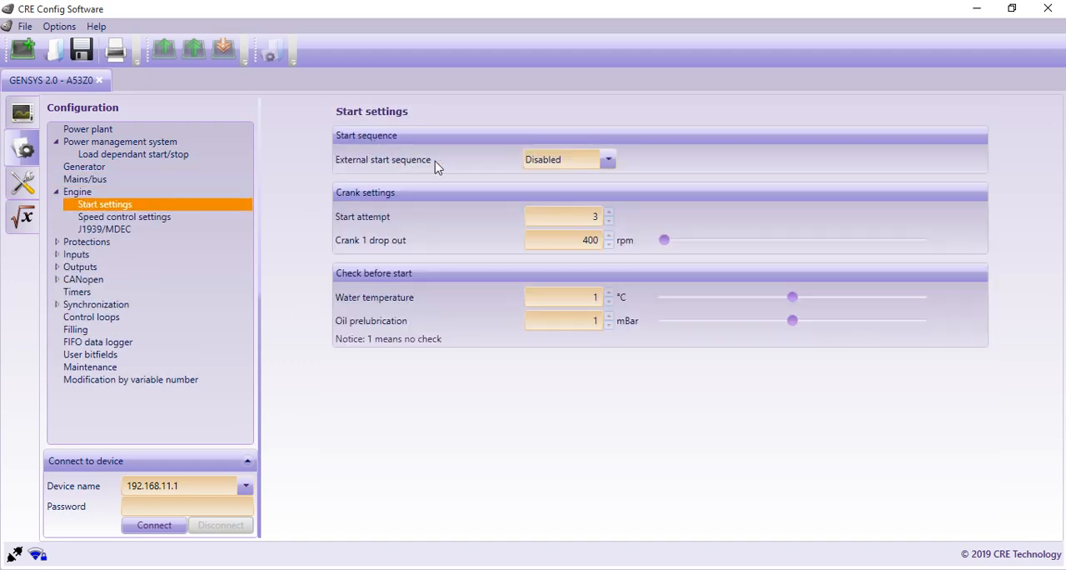
Step: Review the external start sequence options and adjust the crank 1 drop out, water temperature and oil prelubrication settings
{"action": "left_click", "coordinate": [609, 161]}
{"action": "left_click", "coordinate": [610, 161]}
{"action": "left_click", "coordinate": [608, 247]}
{"action": "left_click", "coordinate": [608, 245]}
{"action": "left_click", "coordinate": [608, 237]}
{"action": "left_click", "coordinate": [608, 236]}
{"action": "left_click", "coordinate": [610, 245]}
{"action": "left_click", "coordinate": [703, 241]}
{"action": "left_click", "coordinate": [731, 250]}
{"action": "left_click_drag", "start_coordinate": [670, 240], "coordinate": [659, 245]}
{"action": "mouse_move", "coordinate": [792, 297]}
{"action": "left_mouse_down"}
{"action": "mouse_move", "coordinate": [695, 298]}
{"action": "mouse_move", "coordinate": [900, 297]}
{"action": "mouse_move", "coordinate": [792, 302]}
{"action": "left_mouse_up"}
{"action": "left_click", "coordinate": [609, 324]}
Step: View the engine's speed control settings and dismiss the two browser notifications covering the page
{"action": "left_click", "coordinate": [139, 218]}
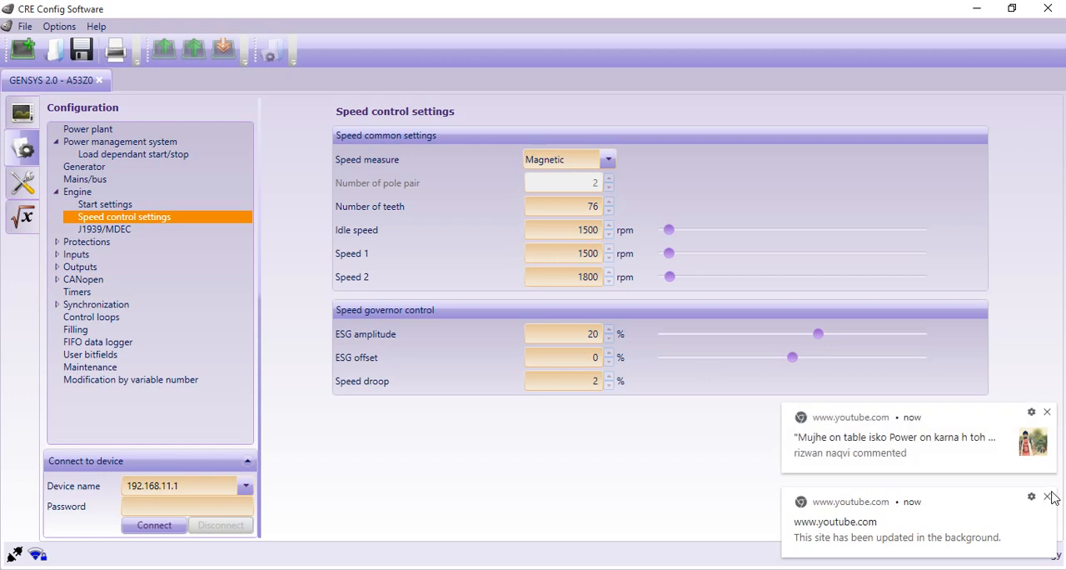
{"action": "left_click", "coordinate": [1048, 497]}
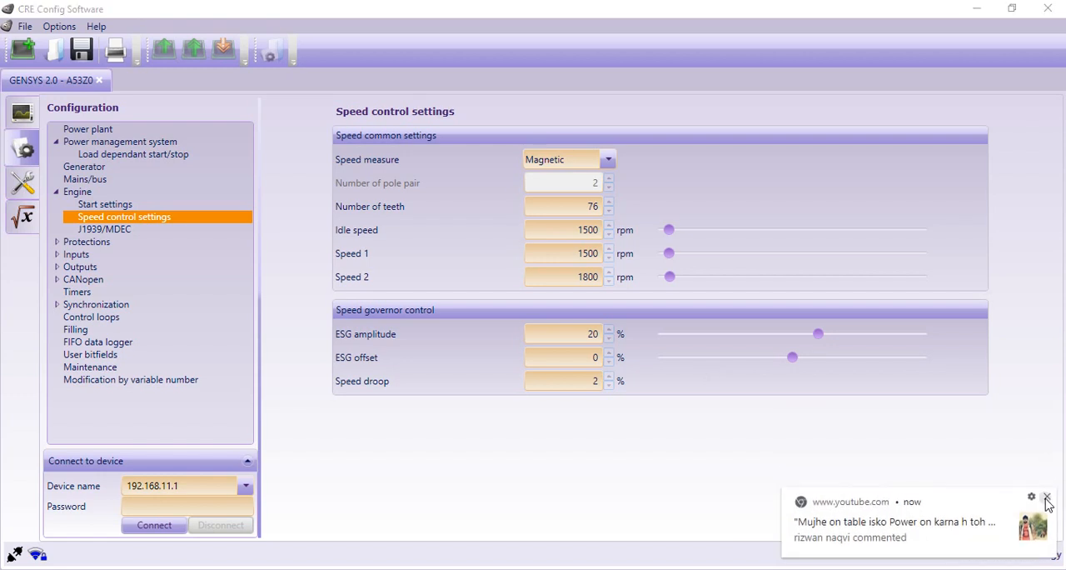
{"action": "left_click", "coordinate": [1048, 496]}
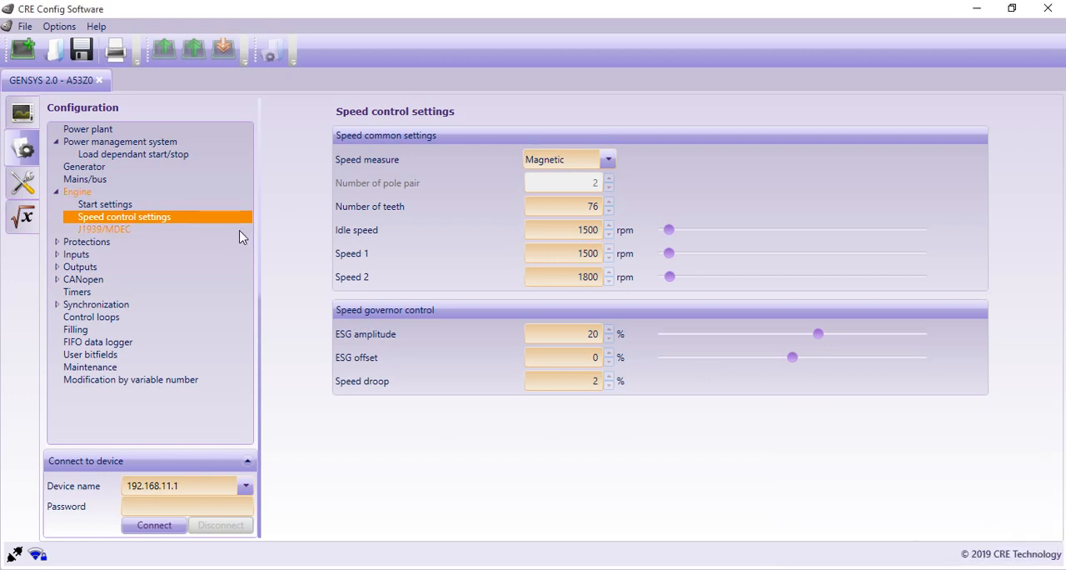
Step: On the engine's J1939/MDEC page, try the manufacturer Scania, followed by Perkins with ECU type 1100
{"action": "left_click", "coordinate": [114, 232]}
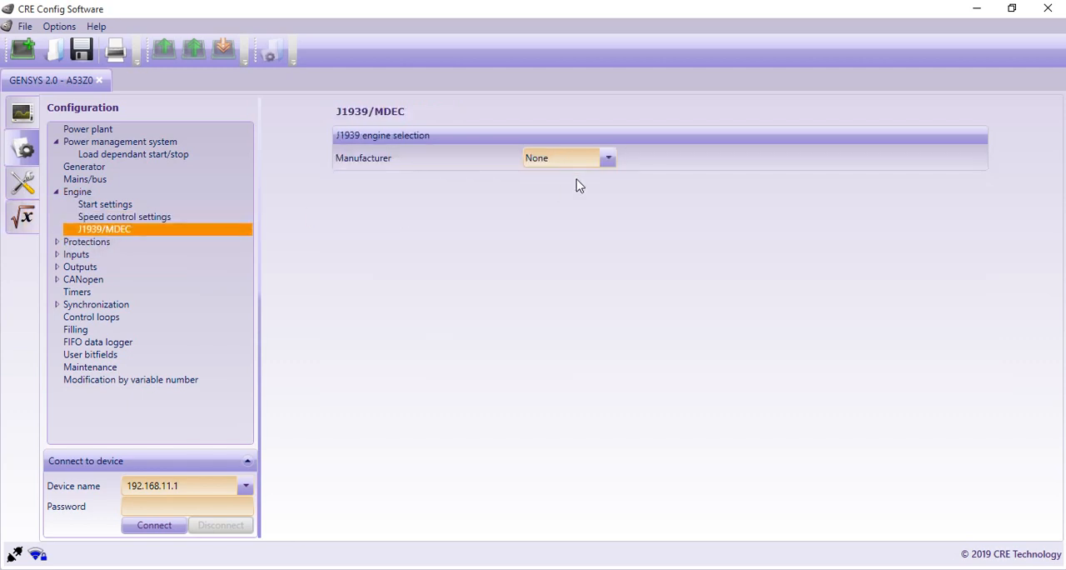
{"action": "left_click", "coordinate": [608, 160]}
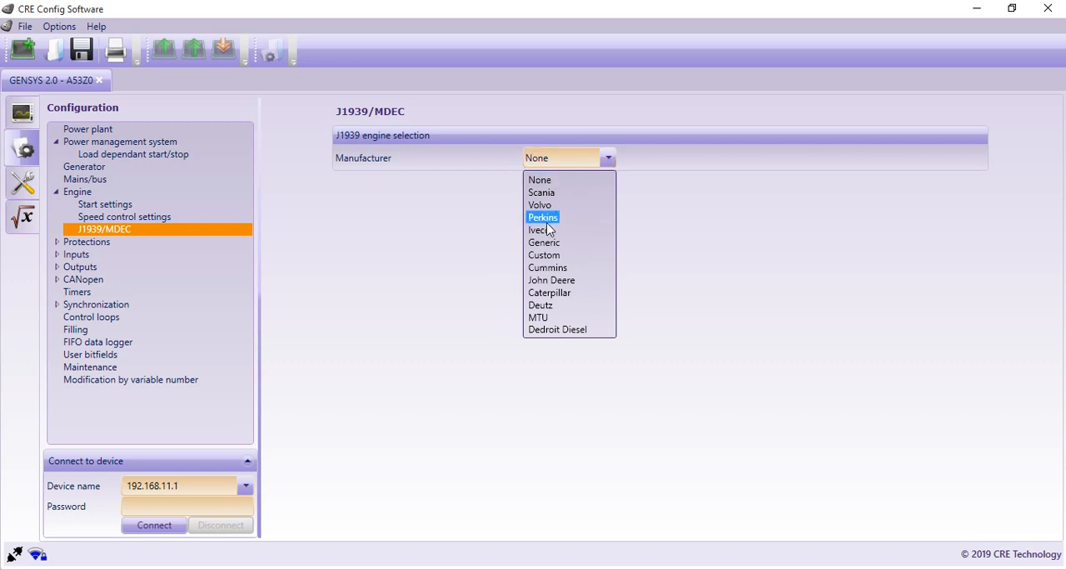
{"action": "left_click", "coordinate": [542, 193]}
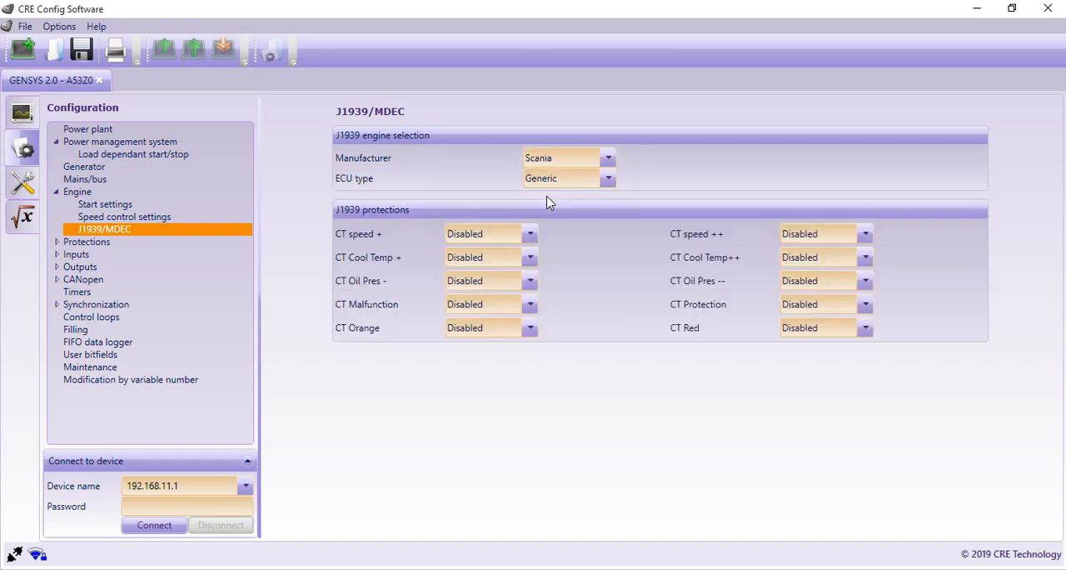
{"action": "left_click", "coordinate": [609, 160]}
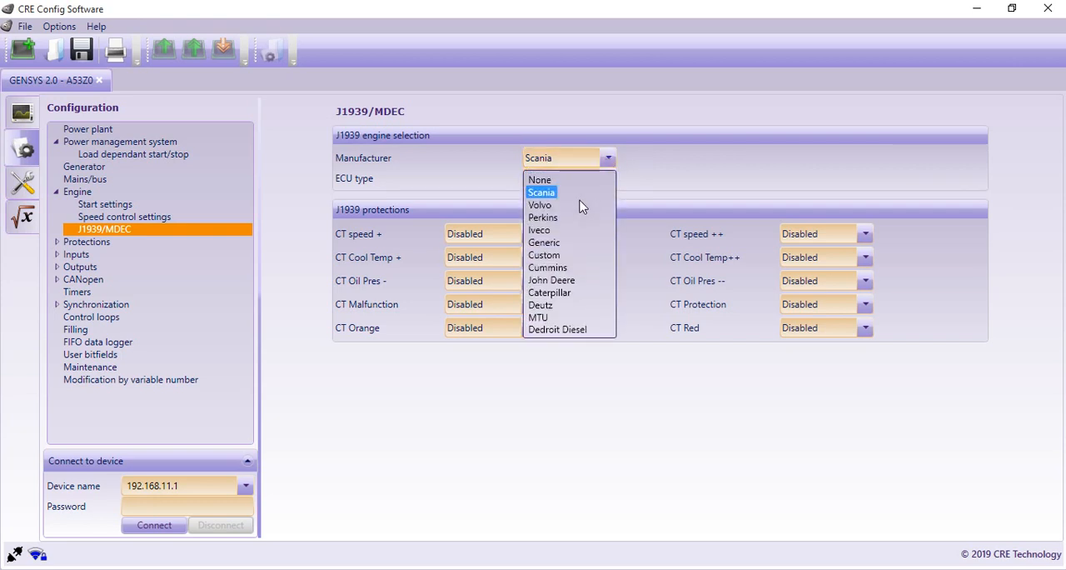
{"action": "left_click", "coordinate": [561, 217]}
{"action": "left_click", "coordinate": [608, 179]}
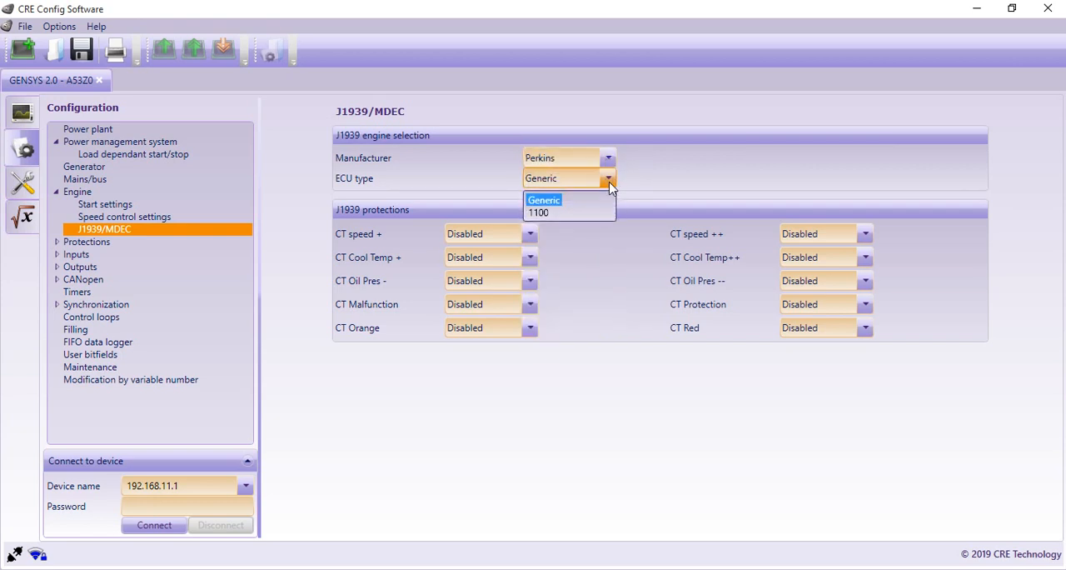
{"action": "left_click", "coordinate": [543, 213]}
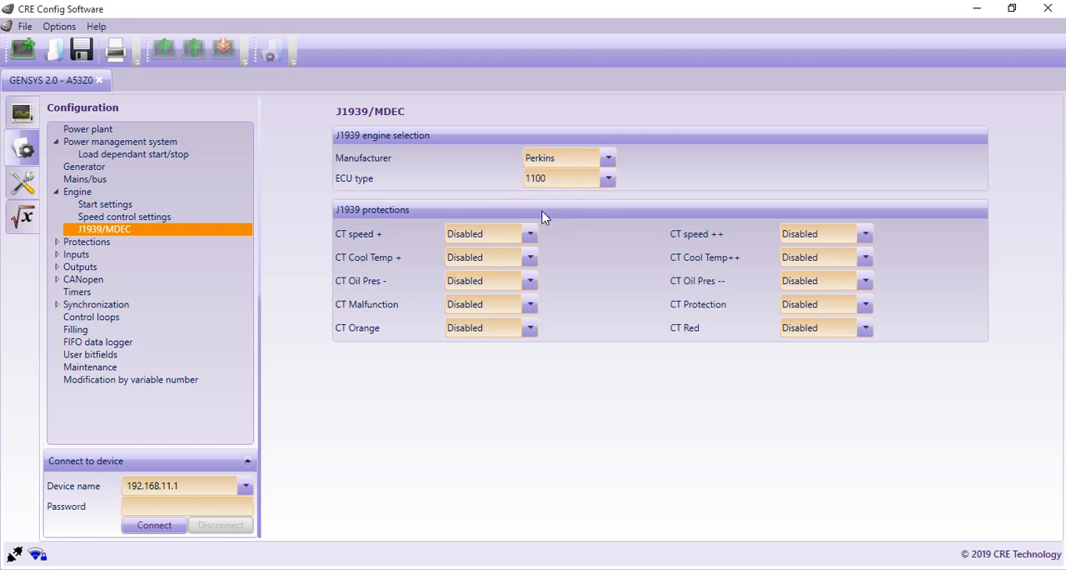
Step: Try the Generic J1939 manufacturer and return the manufacturer selection to None
{"action": "left_click", "coordinate": [607, 179]}
{"action": "left_click", "coordinate": [607, 160]}
{"action": "left_click", "coordinate": [607, 159]}
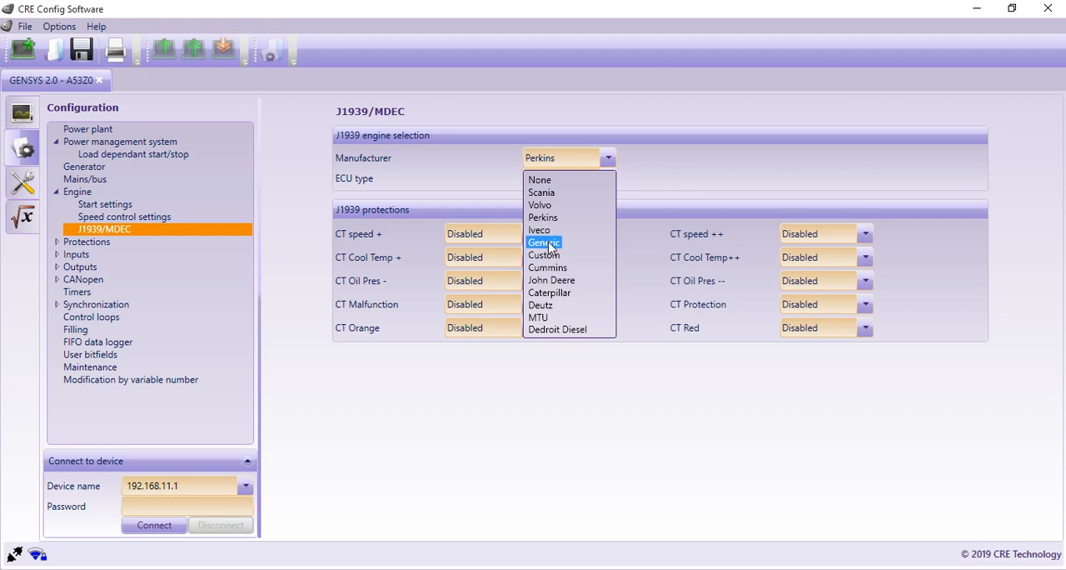
{"action": "left_click", "coordinate": [544, 243]}
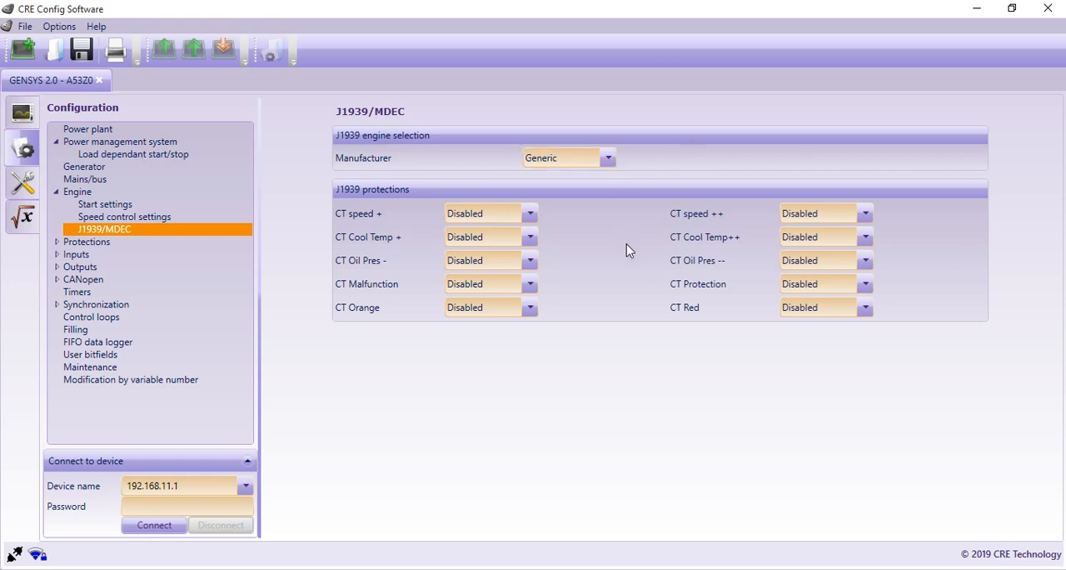
{"action": "left_click", "coordinate": [607, 158]}
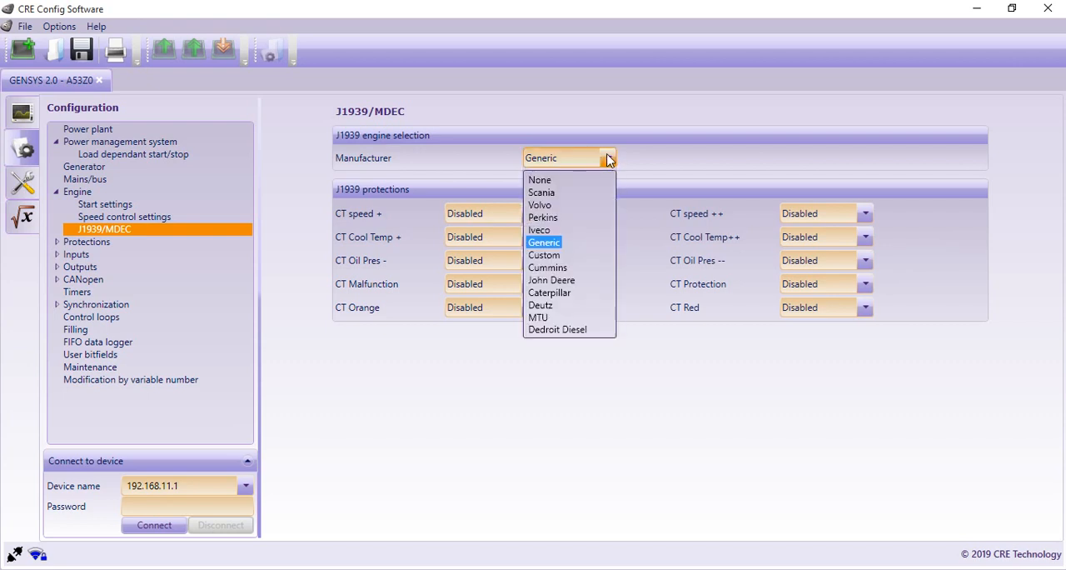
{"action": "left_click", "coordinate": [541, 181]}
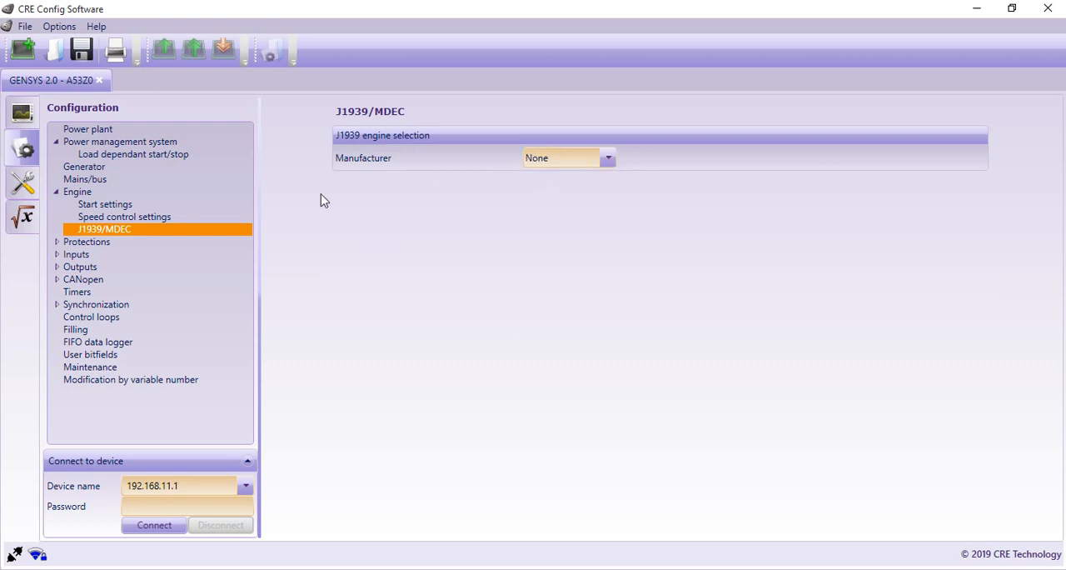
Step: Examine the generator's over/under frequency protection with its validation options, and view the over/under voltage protection
{"action": "left_click", "coordinate": [94, 244]}
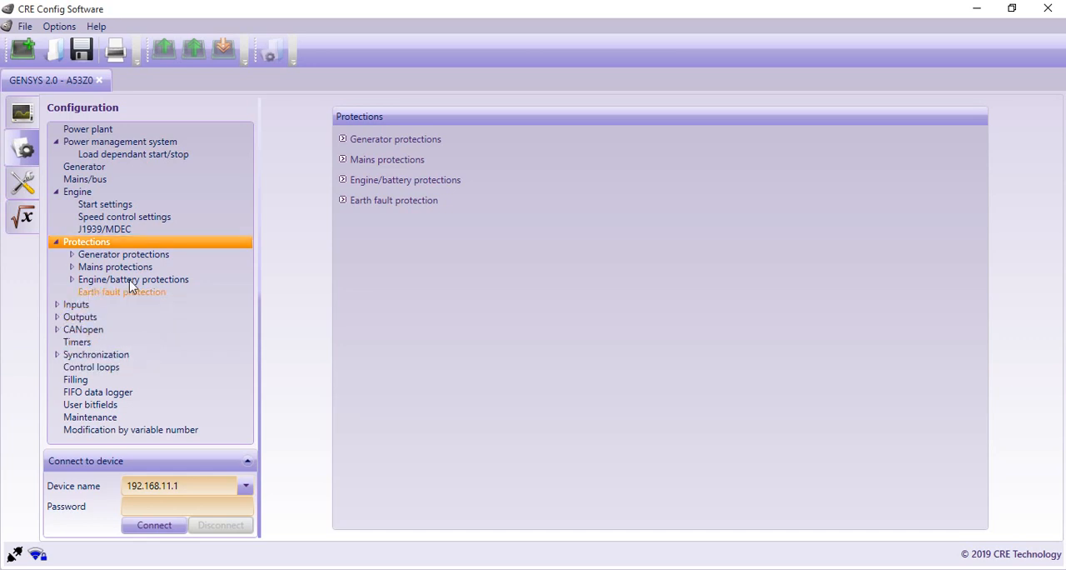
{"action": "left_click", "coordinate": [106, 255]}
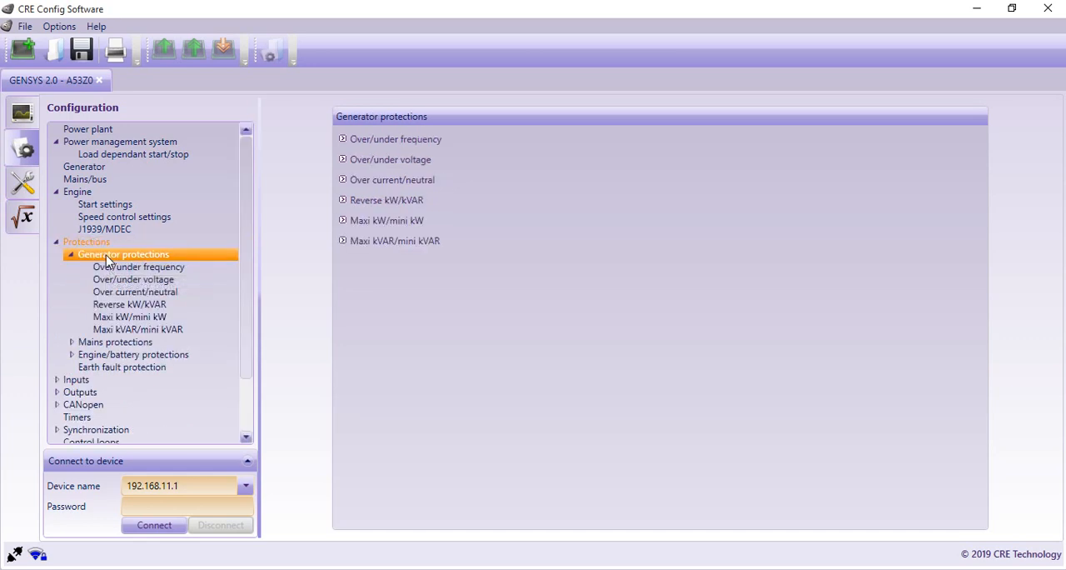
{"action": "left_click", "coordinate": [398, 140]}
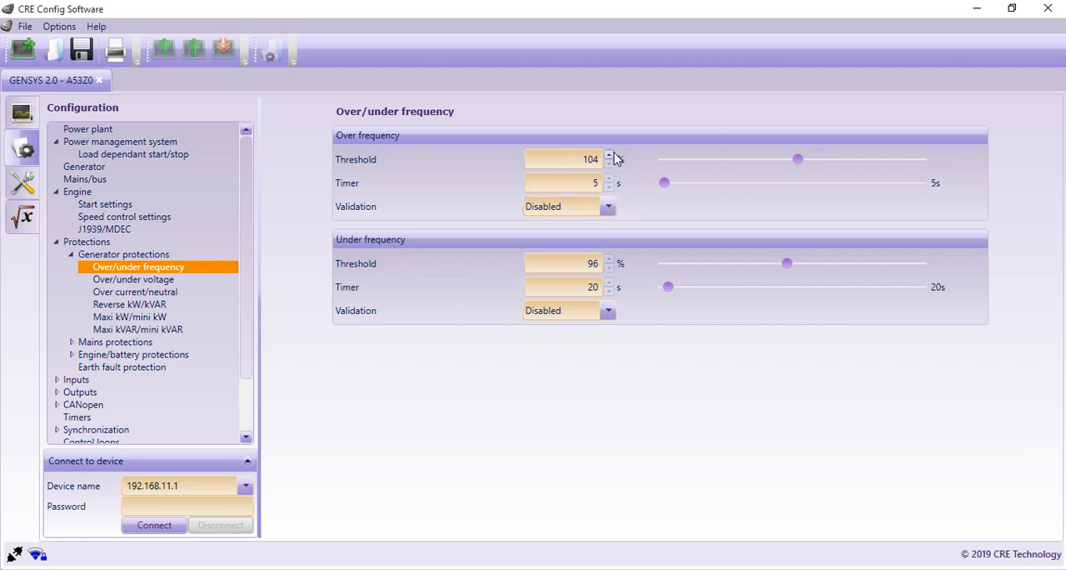
{"action": "left_click", "coordinate": [609, 208]}
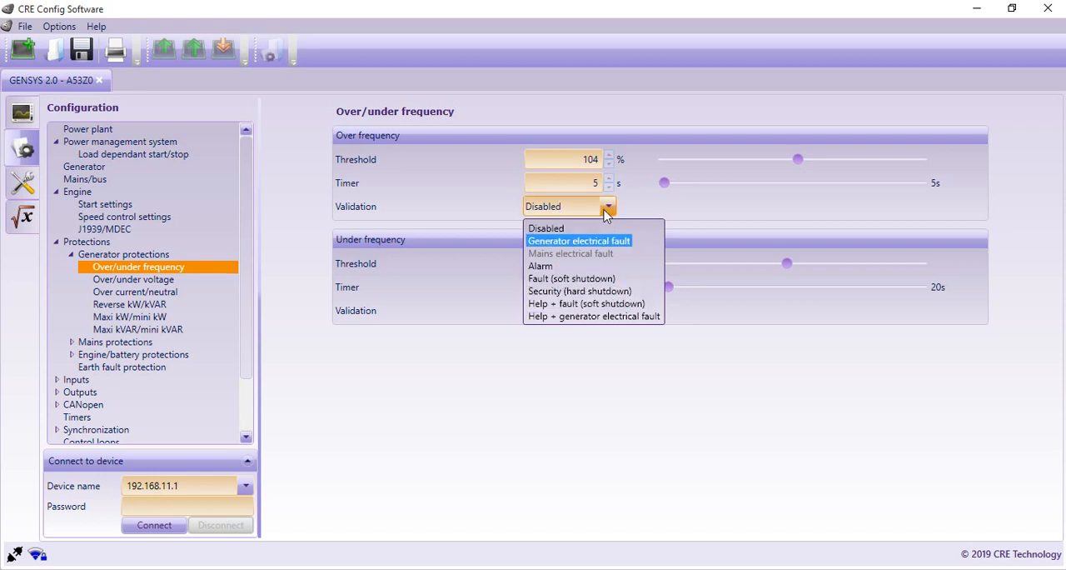
{"action": "left_click", "coordinate": [607, 209]}
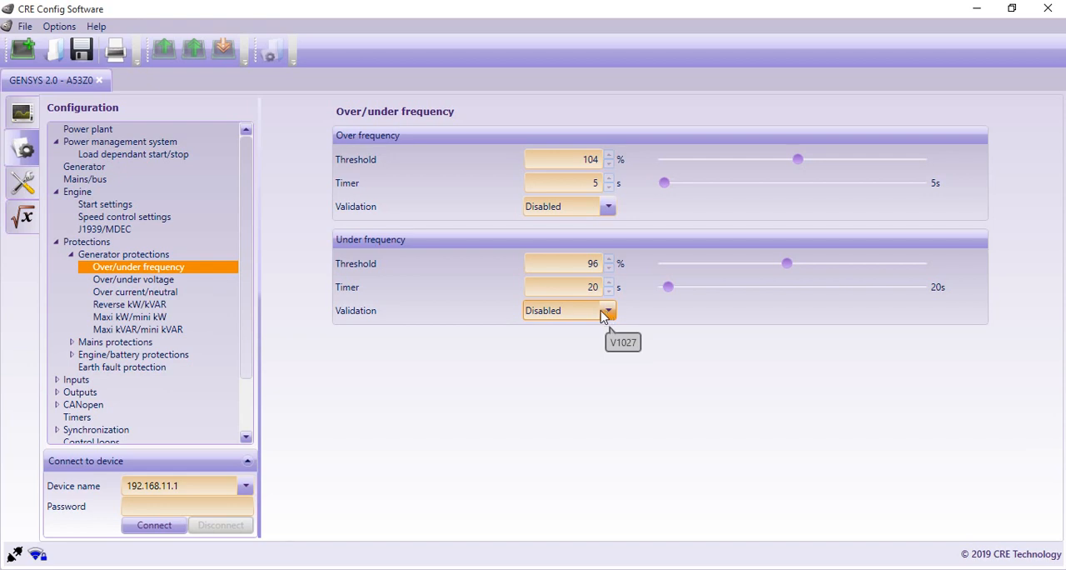
{"action": "left_click", "coordinate": [162, 281]}
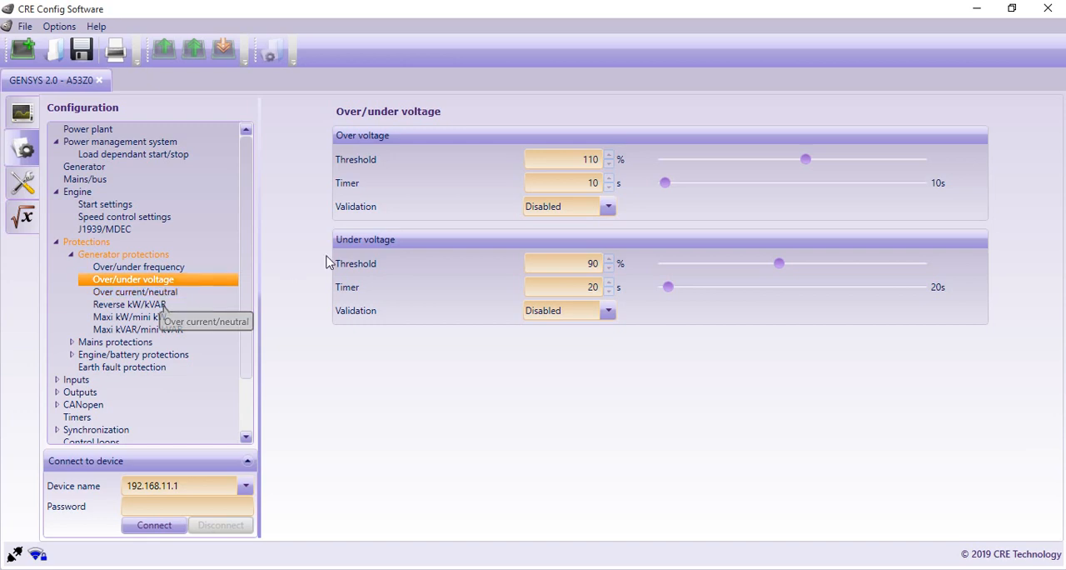
Step: Raise the generator's Reverse kW protection threshold to 17 % and look through its validation options
{"action": "left_click", "coordinate": [149, 306]}
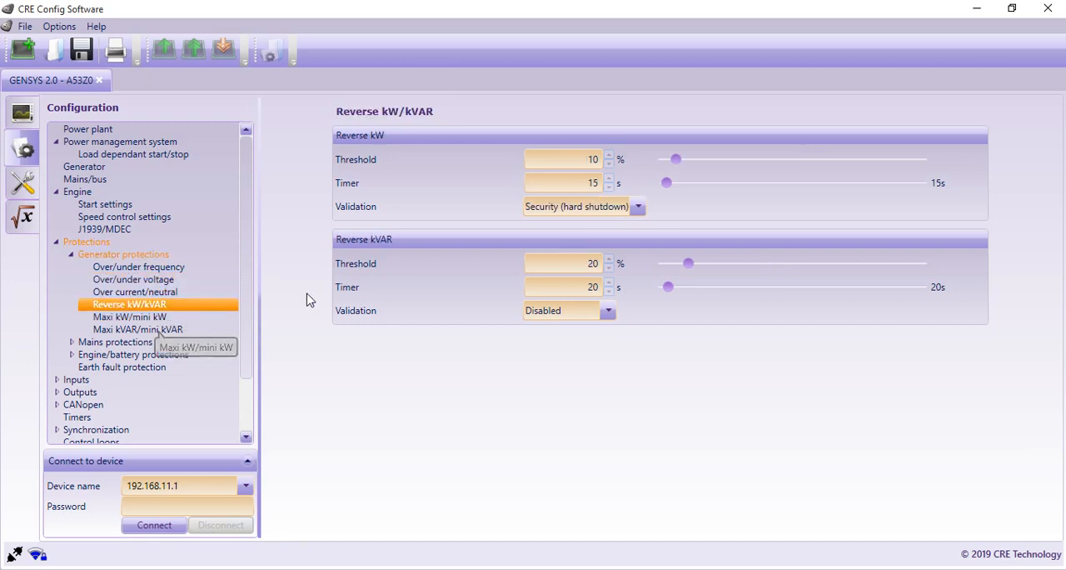
{"action": "left_click", "coordinate": [715, 159]}
{"action": "left_click", "coordinate": [723, 158]}
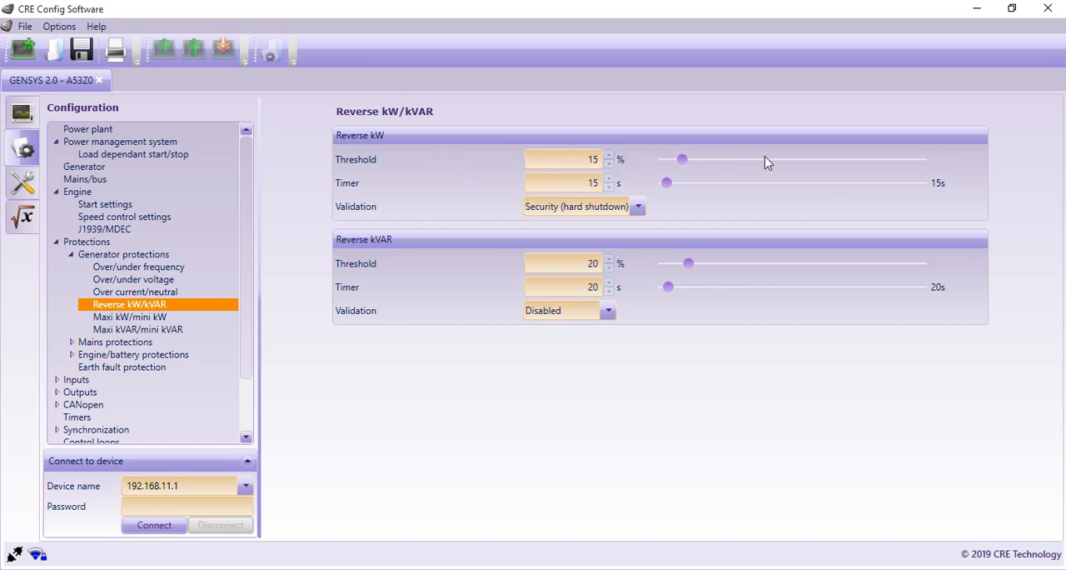
{"action": "left_click", "coordinate": [788, 157]}
{"action": "left_click", "coordinate": [788, 157]}
{"action": "left_click", "coordinate": [667, 159]}
{"action": "left_click", "coordinate": [638, 207]}
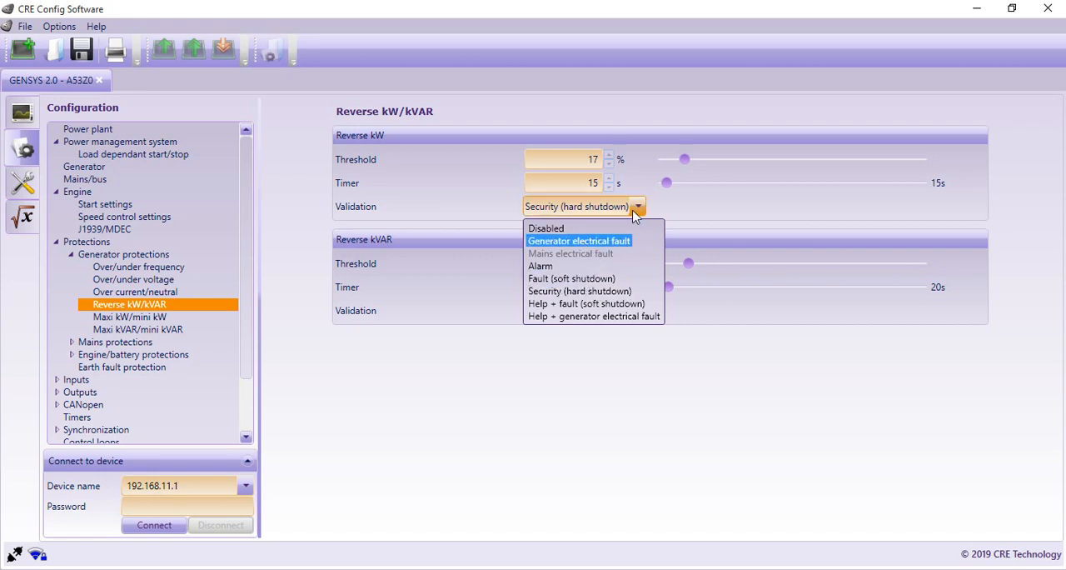
{"action": "left_click", "coordinate": [684, 201]}
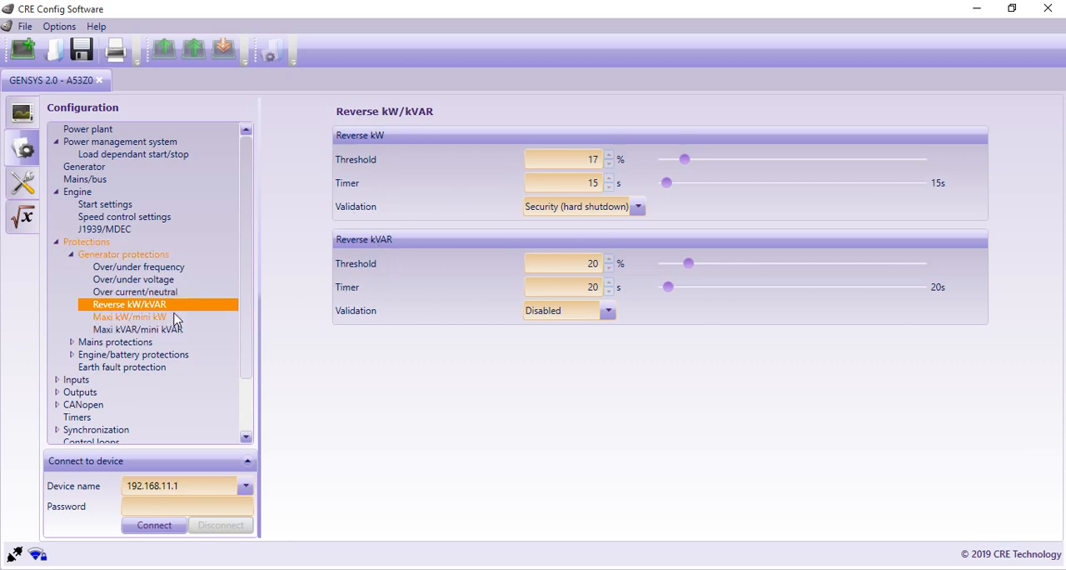
Step: Examine the generator's Maxi kW/mini kW protection, including the Mini kW validation options, and view its Maxi kVAR/mini kVAR protection
{"action": "left_click", "coordinate": [127, 317]}
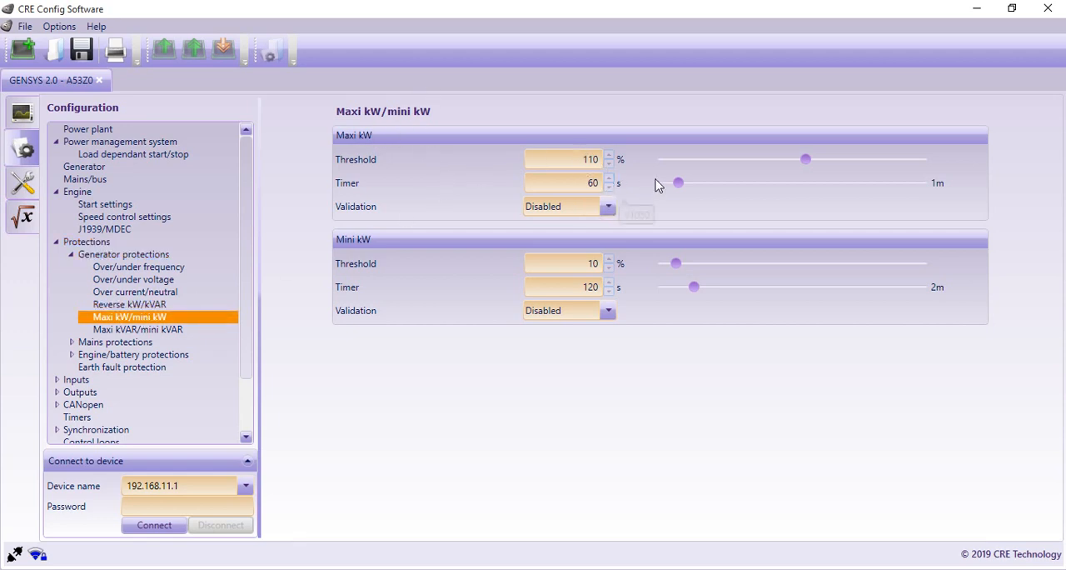
{"action": "left_click", "coordinate": [610, 313]}
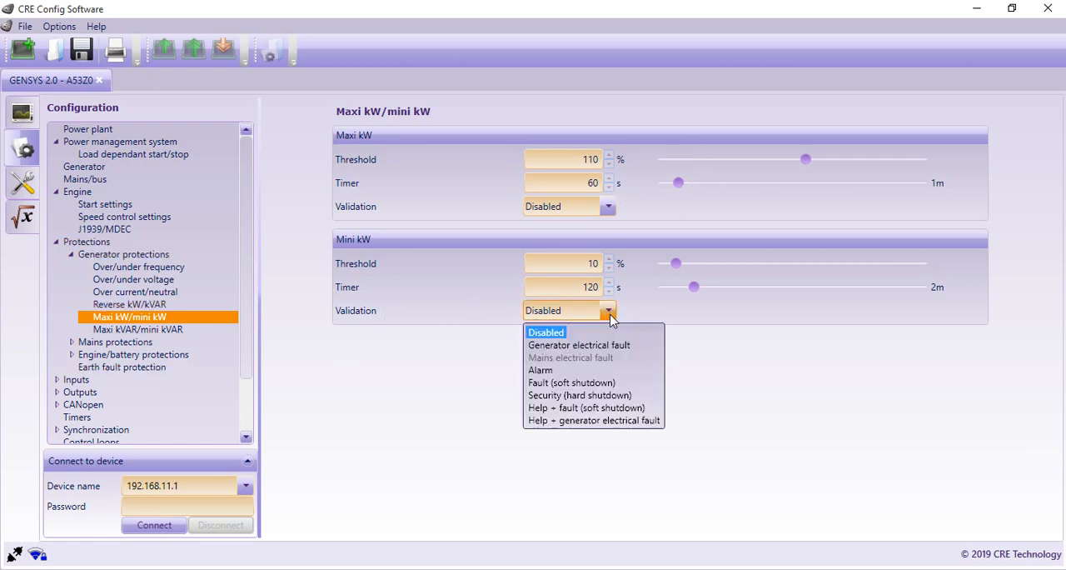
{"action": "left_click", "coordinate": [610, 314]}
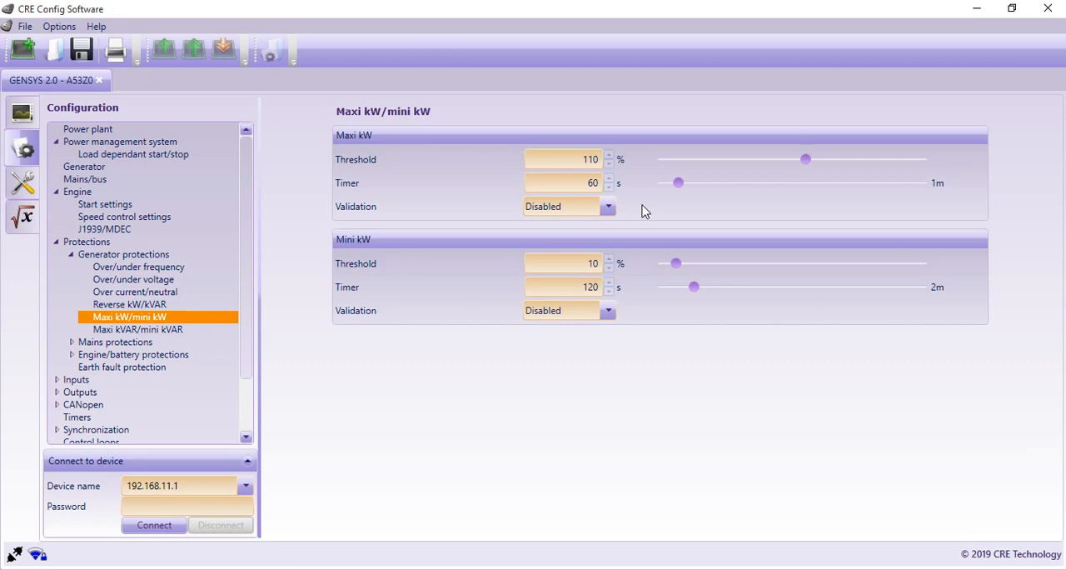
{"action": "left_click", "coordinate": [138, 330]}
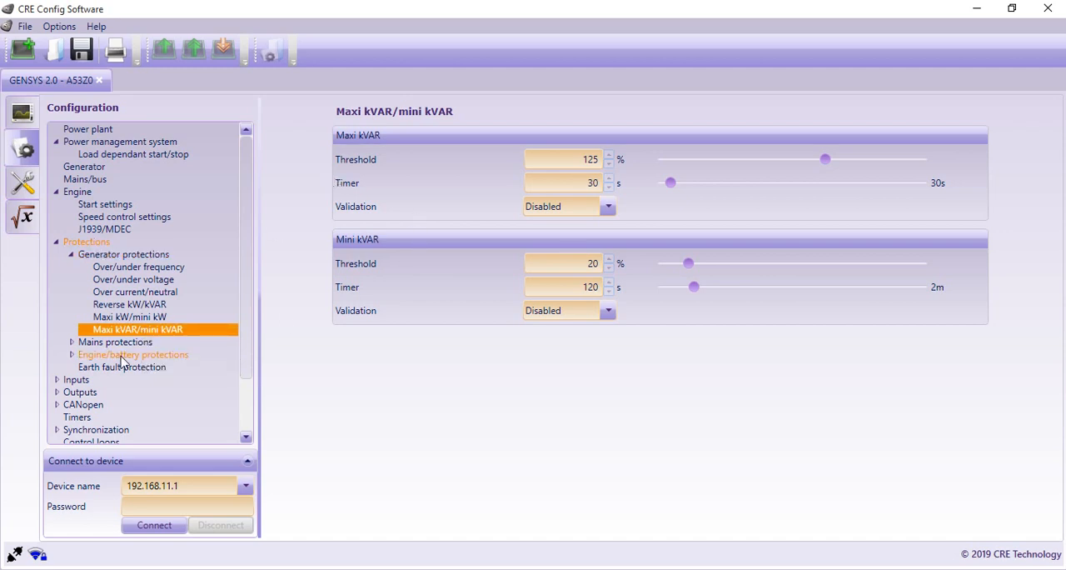
Step: Review the mains protections for frequency, voltage, reverse power, and maximum and minimum kW and kVAR, and check Vector jump/ROCOF
{"action": "left_click", "coordinate": [79, 343]}
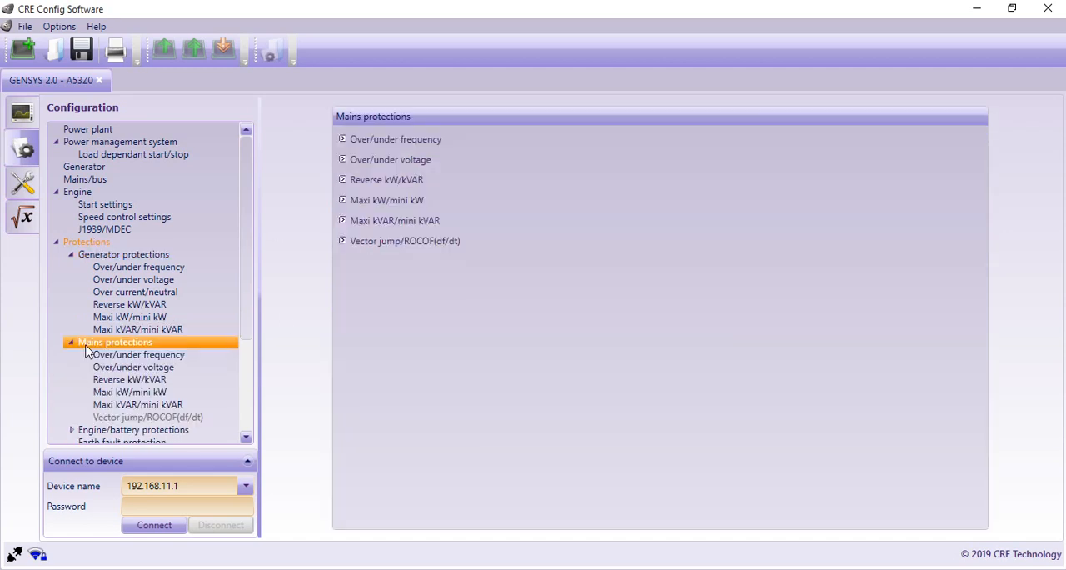
{"action": "left_click", "coordinate": [146, 356]}
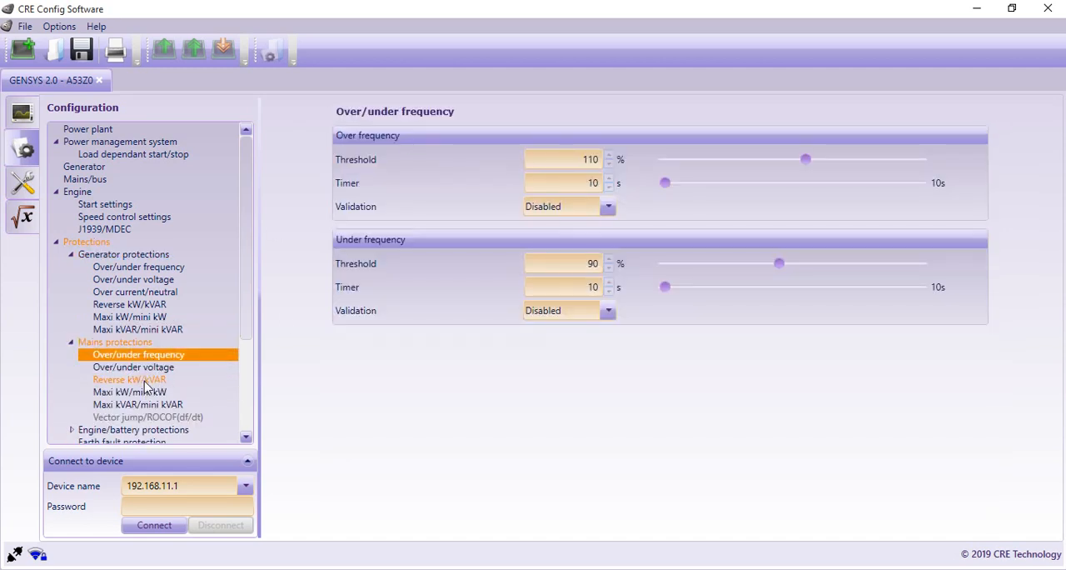
{"action": "left_click", "coordinate": [144, 371]}
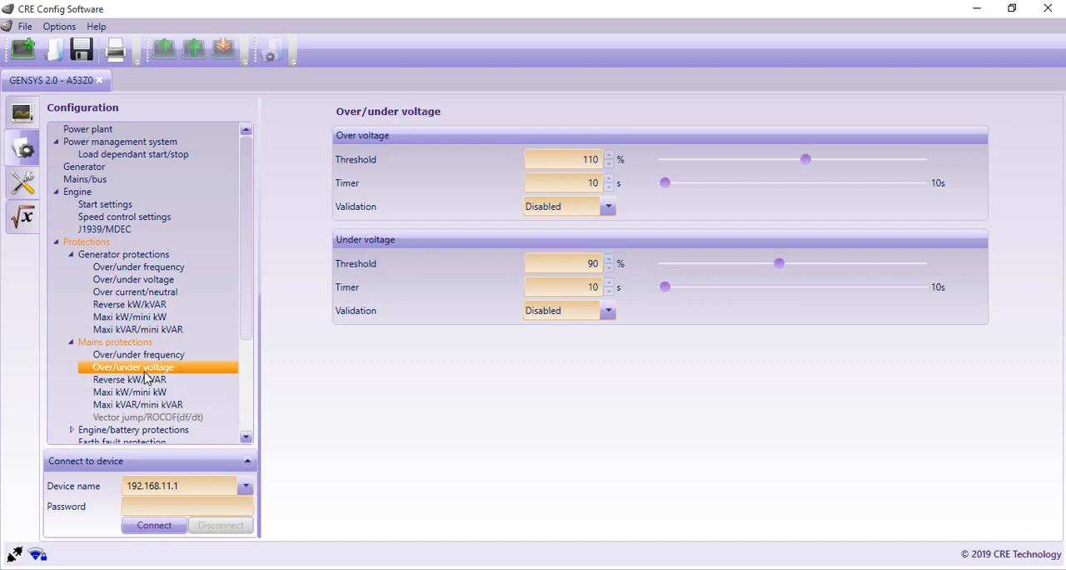
{"action": "left_click", "coordinate": [145, 380]}
{"action": "left_click", "coordinate": [145, 393]}
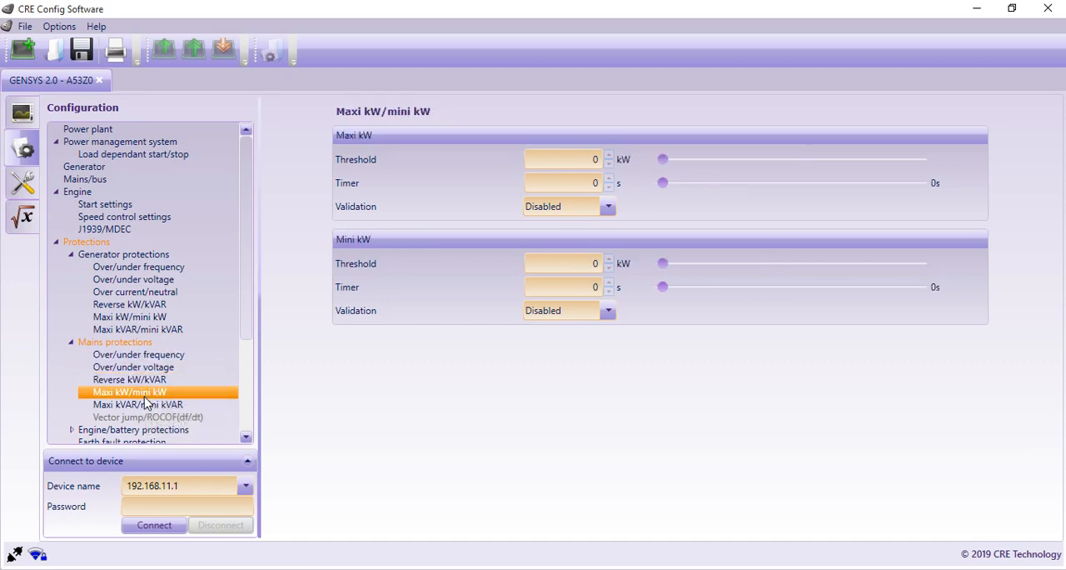
{"action": "left_click", "coordinate": [141, 404]}
{"action": "scroll", "coordinate": [143, 388], "scroll_direction": "down", "scroll_amount": 2}
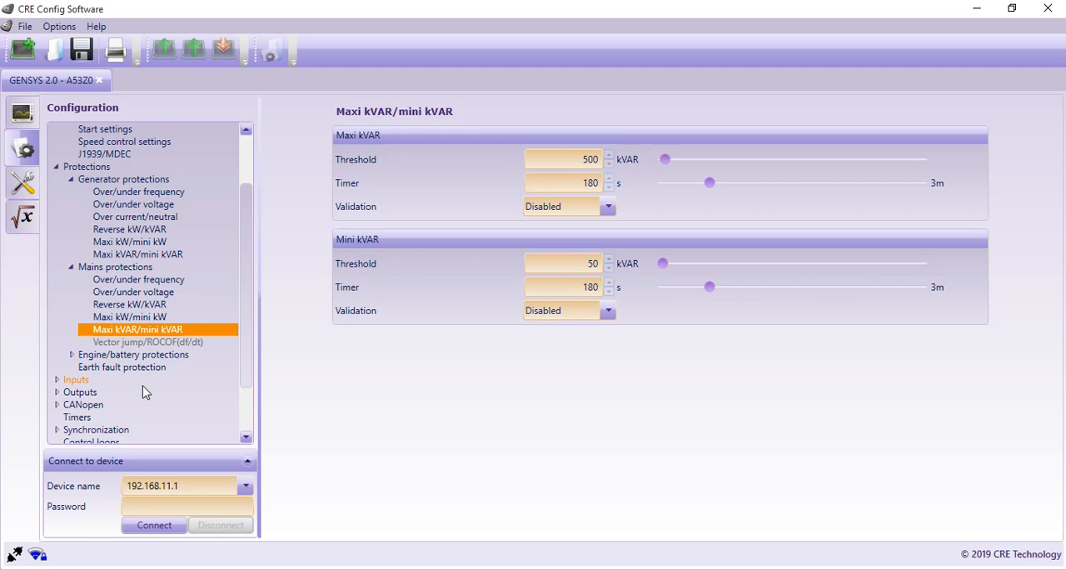
{"action": "left_click", "coordinate": [135, 344]}
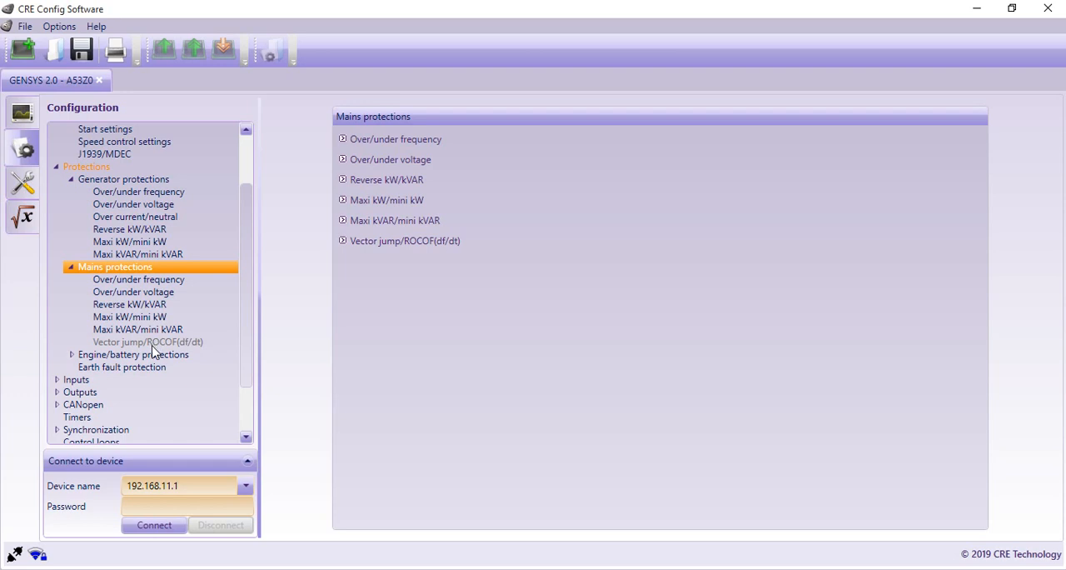
Step: Review the engine/battery protections for over/under speed, water/oil, spare analog 1 and 2, and battery voltage
{"action": "left_click", "coordinate": [108, 355]}
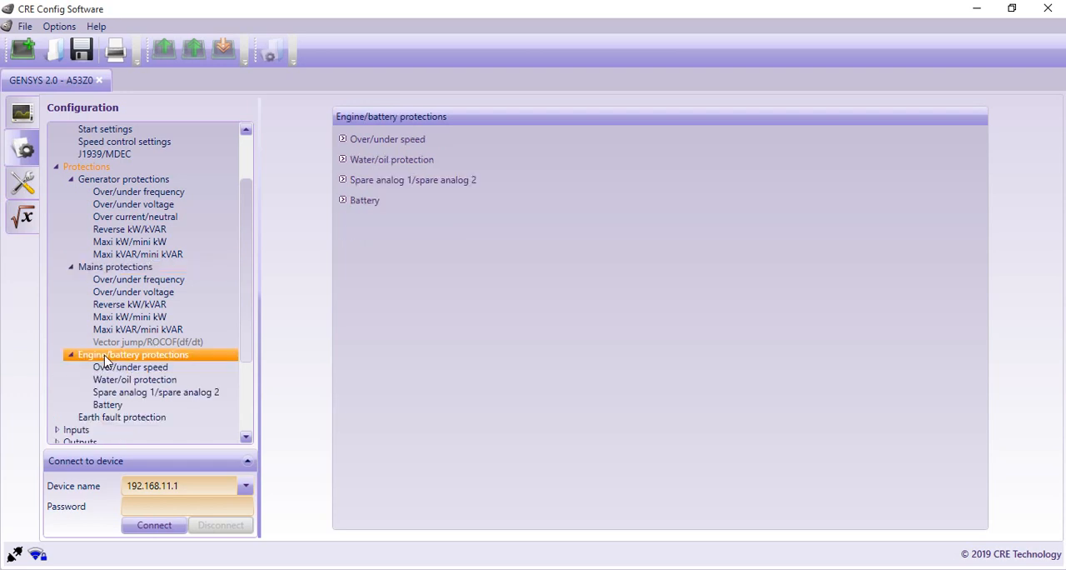
{"action": "left_click", "coordinate": [156, 373]}
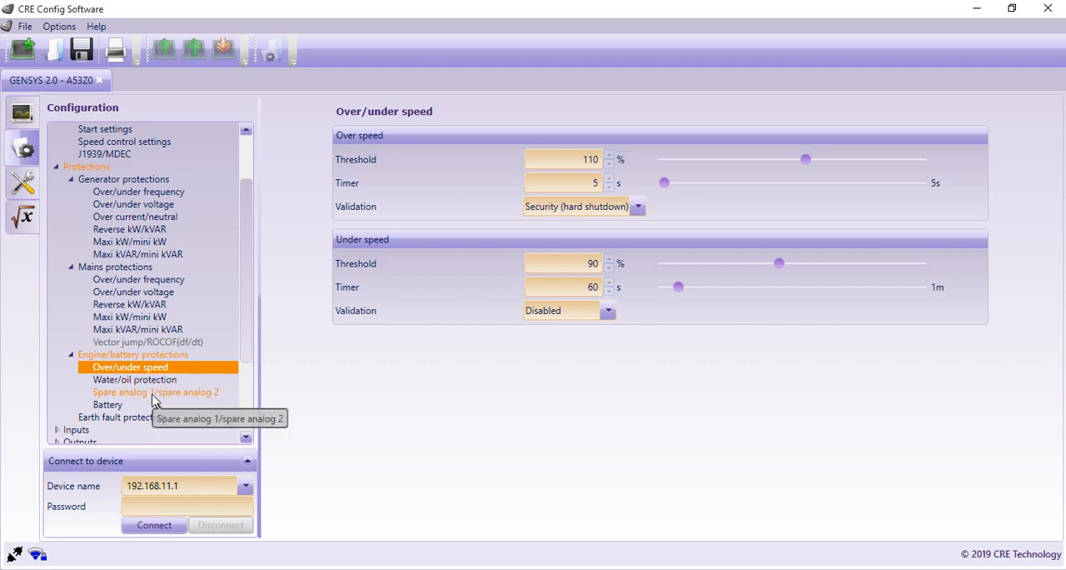
{"action": "left_click", "coordinate": [148, 379]}
{"action": "scroll", "coordinate": [149, 381], "scroll_direction": "down", "scroll_amount": 2}
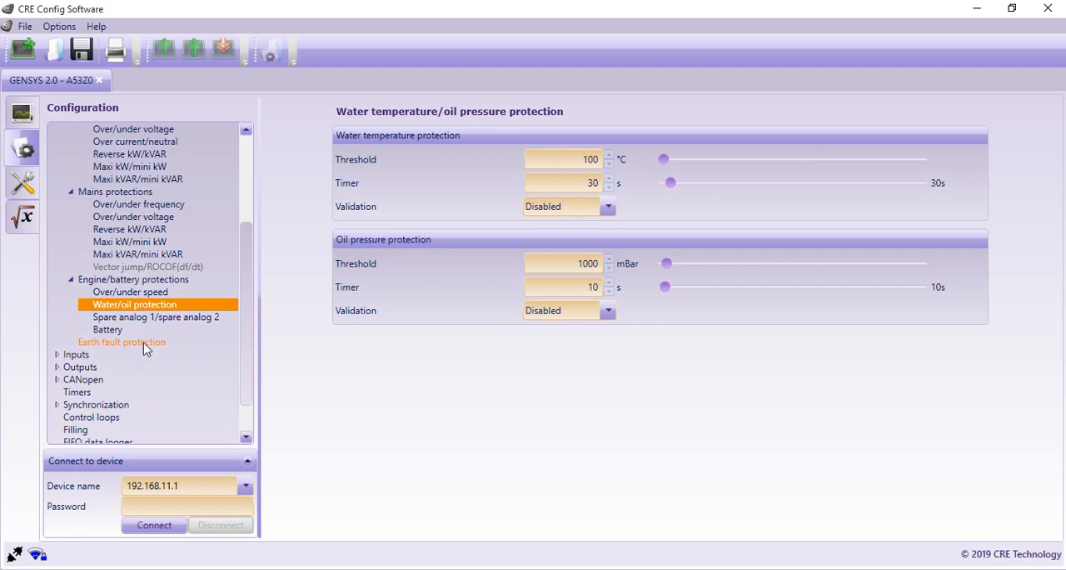
{"action": "left_click", "coordinate": [147, 317]}
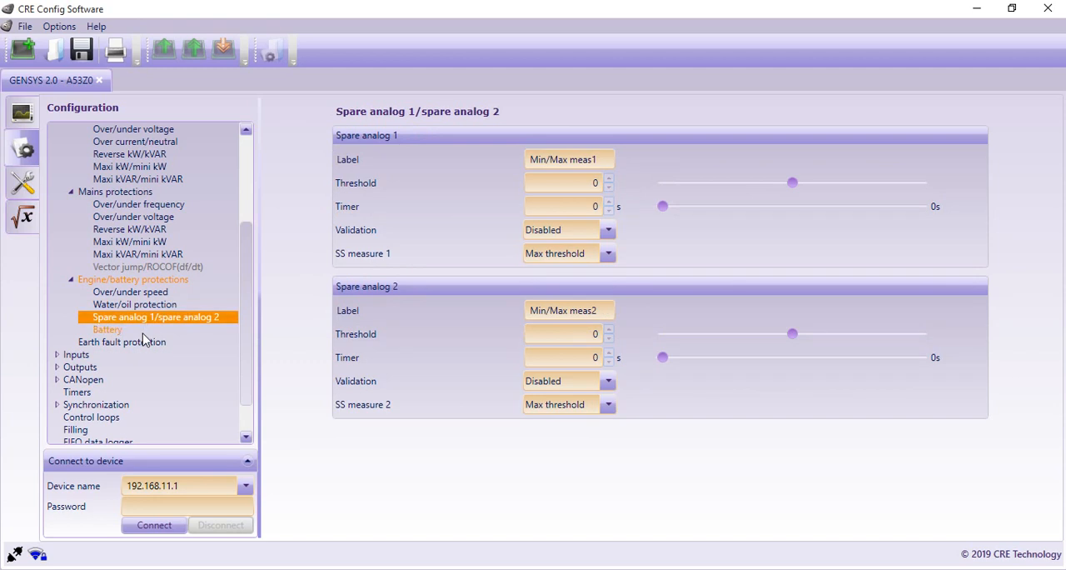
{"action": "left_click", "coordinate": [108, 331]}
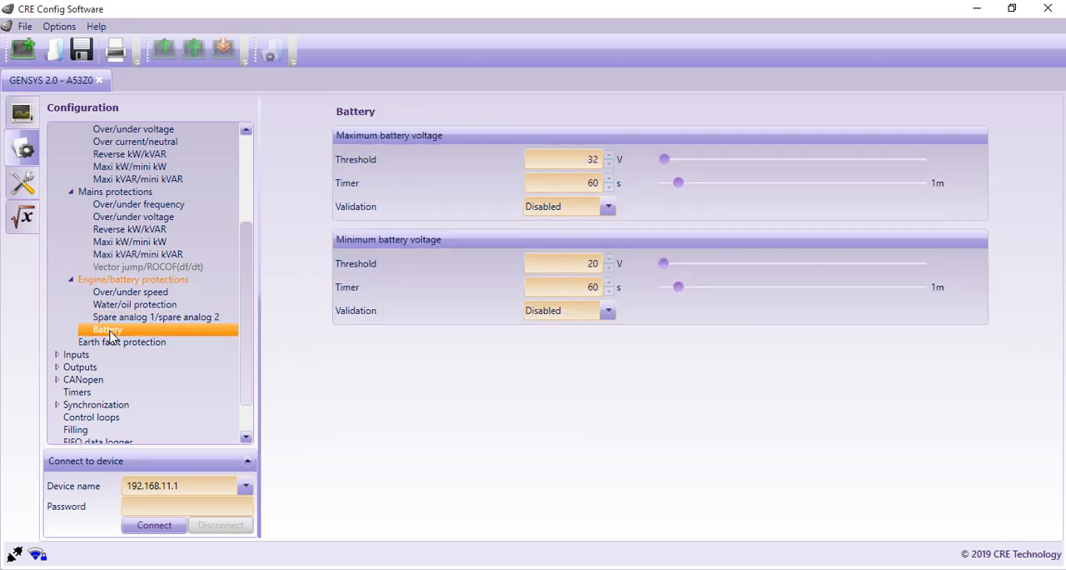
Step: View the dedicated inputs settings and the digital inputs table in the Inputs section
{"action": "left_click", "coordinate": [57, 355]}
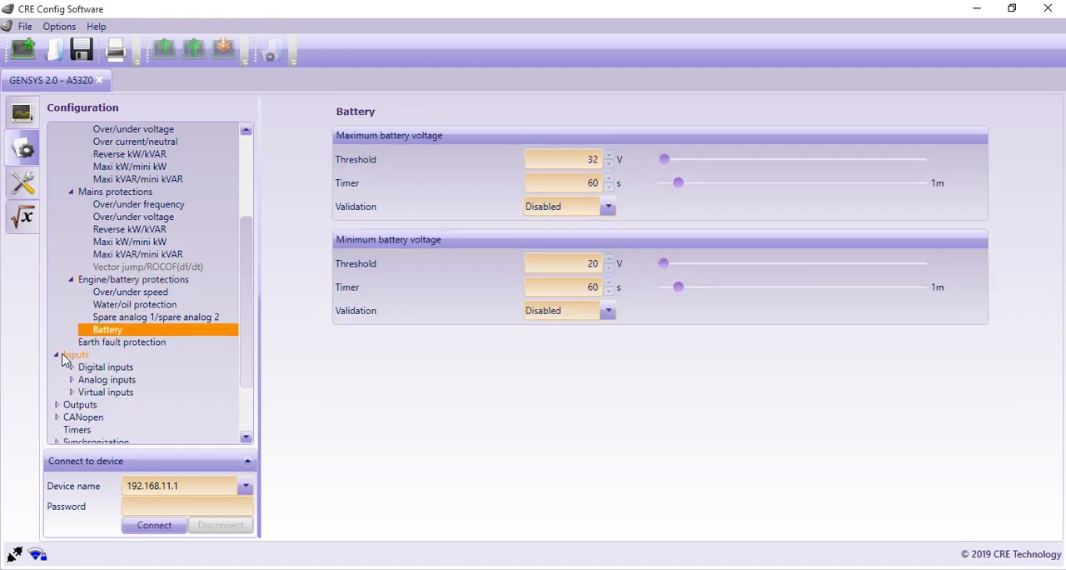
{"action": "scroll", "coordinate": [198, 343], "scroll_direction": "down", "scroll_amount": 2}
{"action": "left_click", "coordinate": [113, 294]}
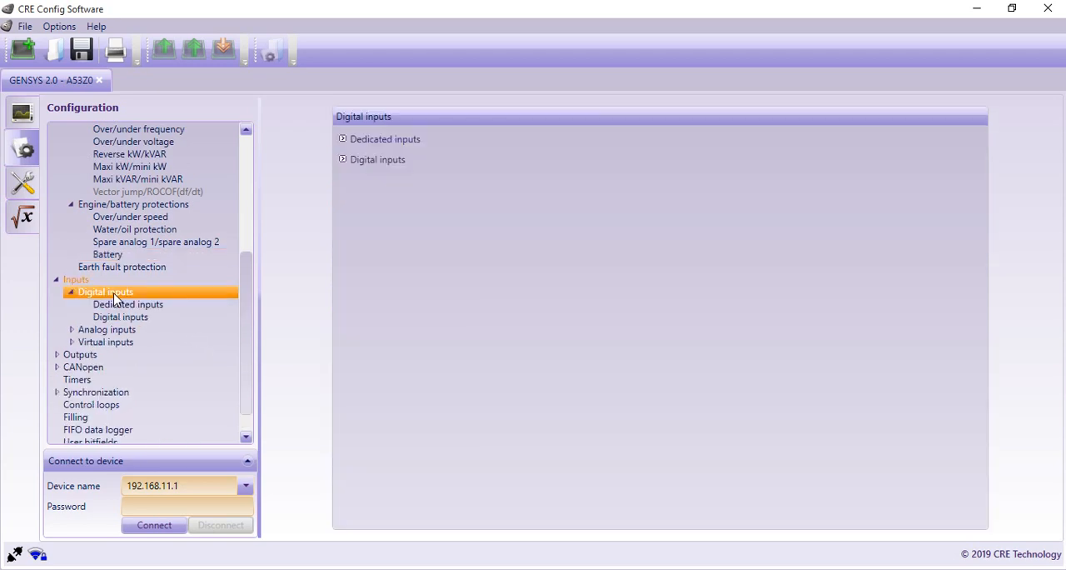
{"action": "left_click", "coordinate": [399, 140]}
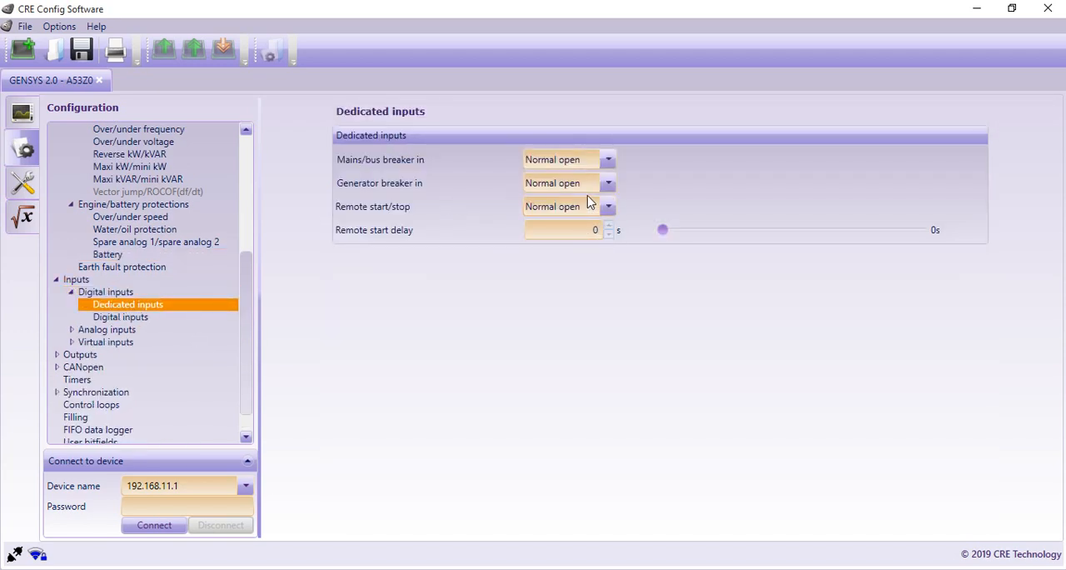
{"action": "left_click", "coordinate": [125, 319]}
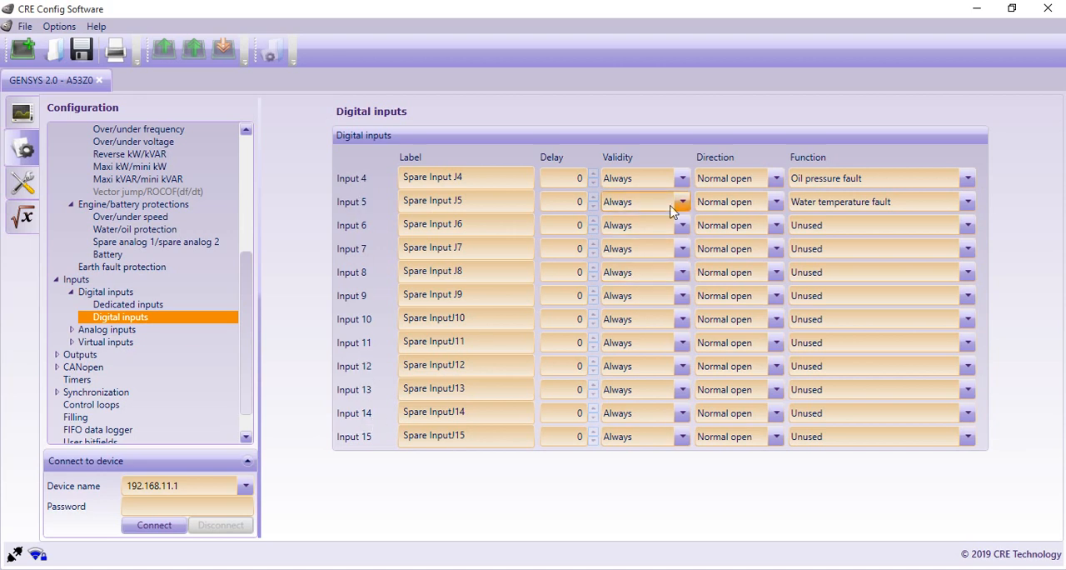
Step: Set the function of digital Input 4 to Generator breaker aux
{"action": "left_click", "coordinate": [968, 179]}
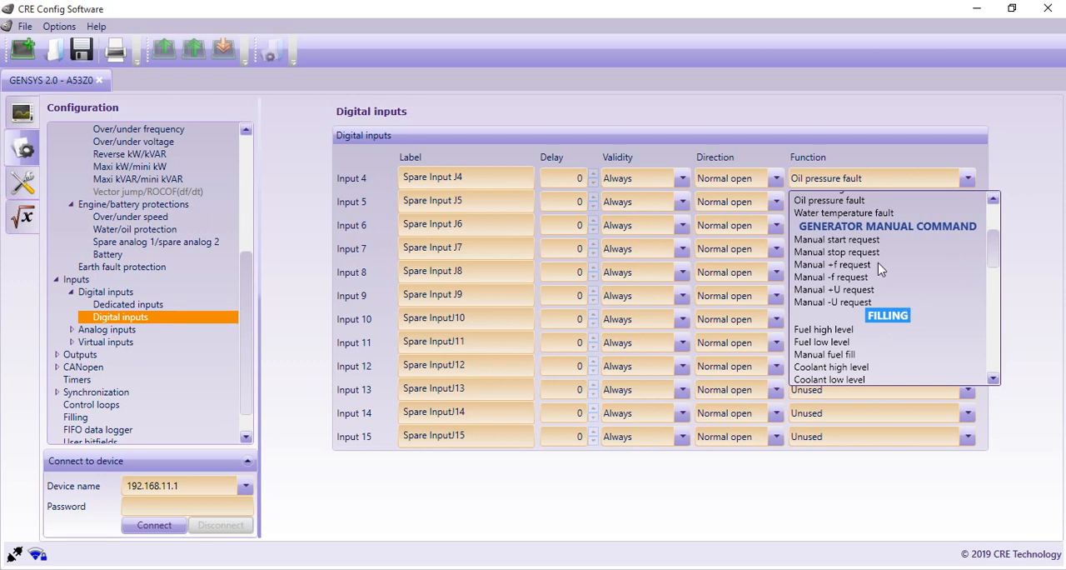
{"action": "left_click_drag", "start_coordinate": [993, 254], "coordinate": [999, 327]}
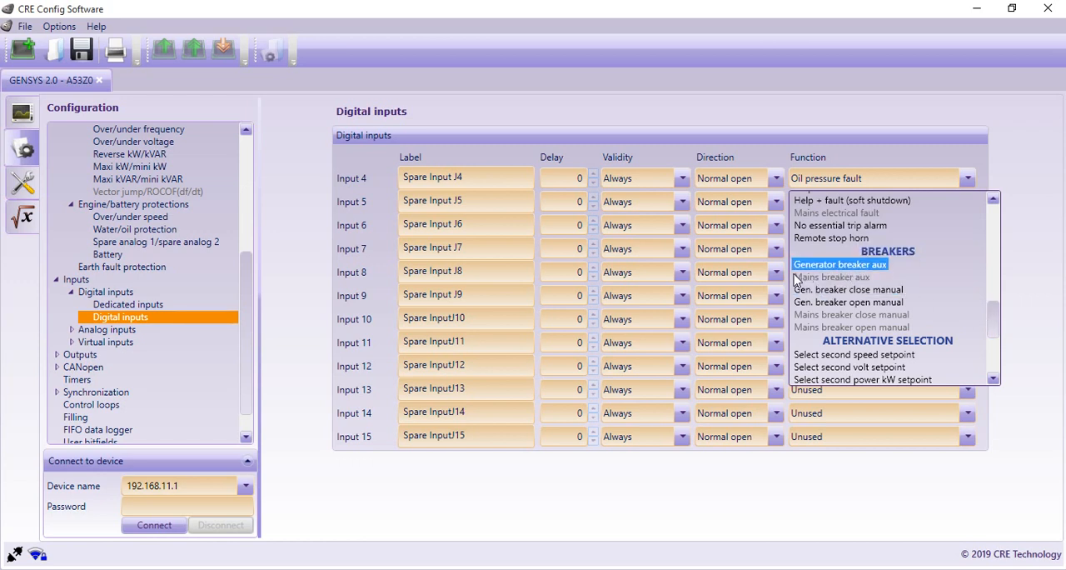
{"action": "left_click", "coordinate": [867, 267]}
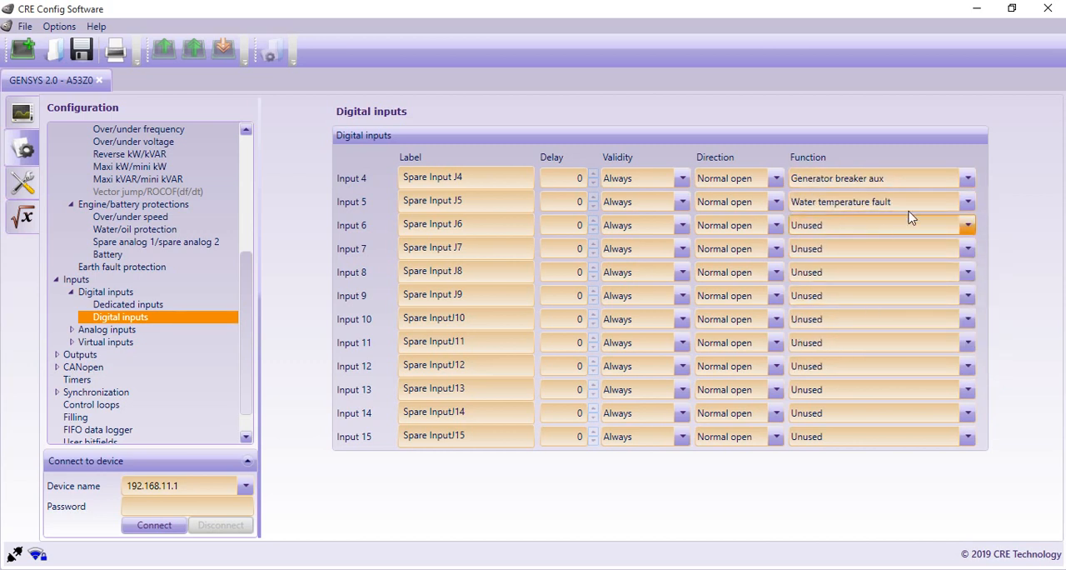
Step: Look through the functions available for digital Input 6, including the breakers, alternative selection and others groups, without choosing one
{"action": "left_click", "coordinate": [969, 230]}
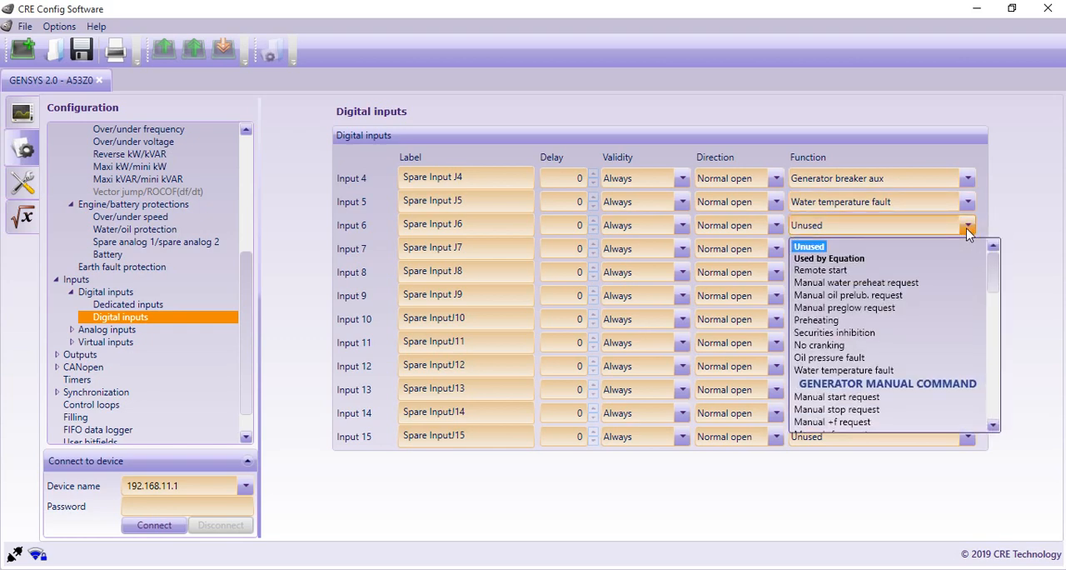
{"action": "left_click_drag", "start_coordinate": [996, 271], "coordinate": [1005, 408]}
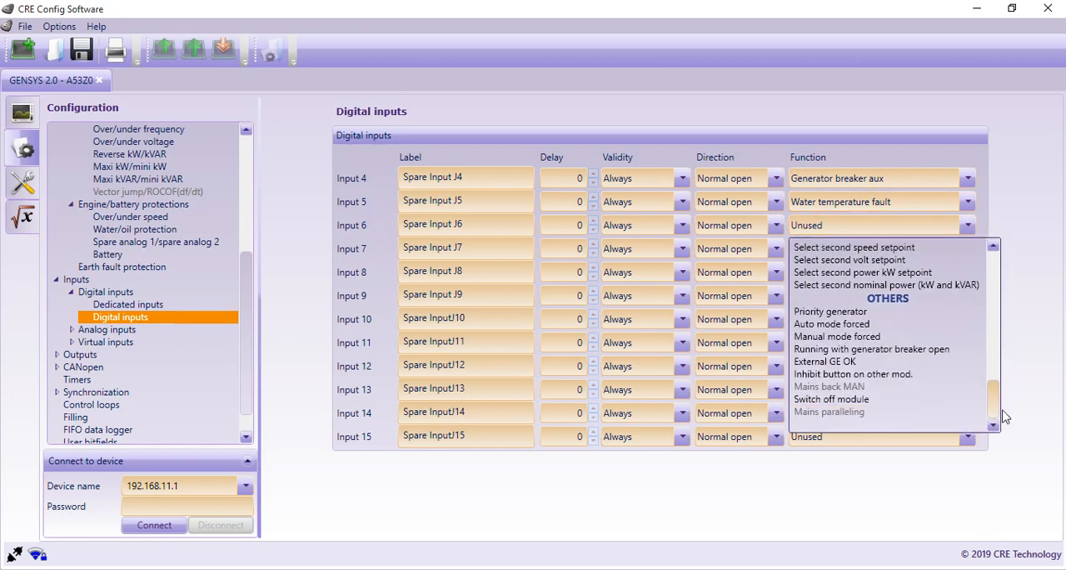
{"action": "left_click_drag", "start_coordinate": [1002, 401], "coordinate": [992, 374]}
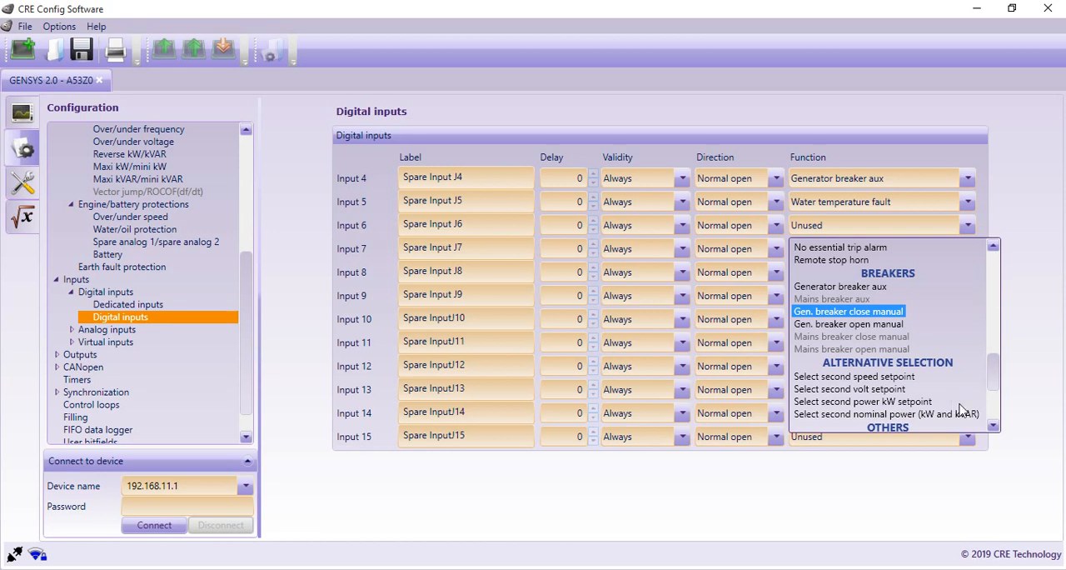
{"action": "scroll", "coordinate": [994, 374], "scroll_direction": "down", "scroll_amount": 2}
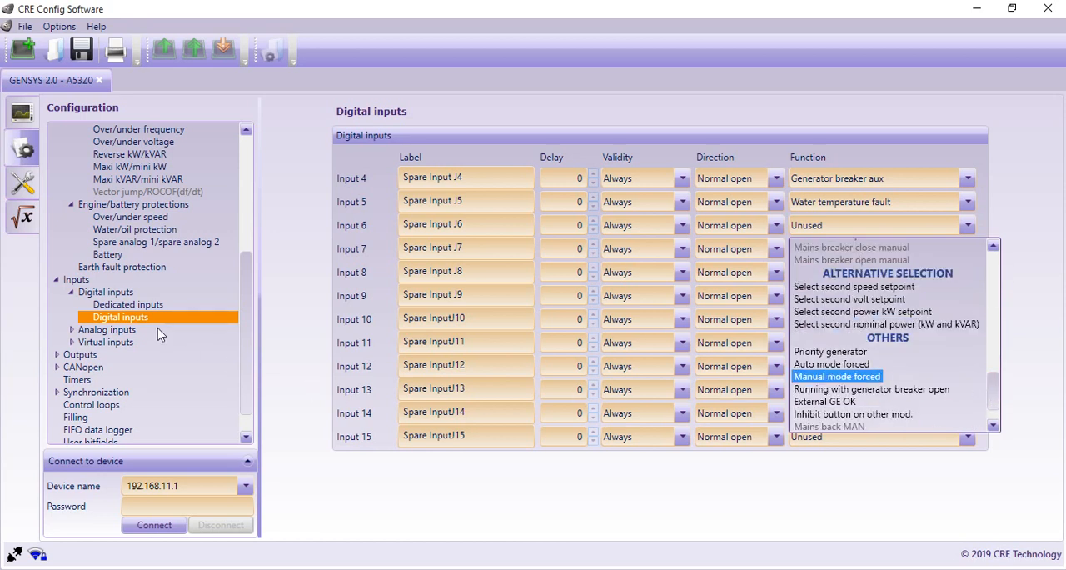
{"action": "left_click", "coordinate": [73, 334]}
Step: View the oil pressure and water temperature calibration under the analog inputs, including the unit options for WTI
{"action": "left_click", "coordinate": [108, 332]}
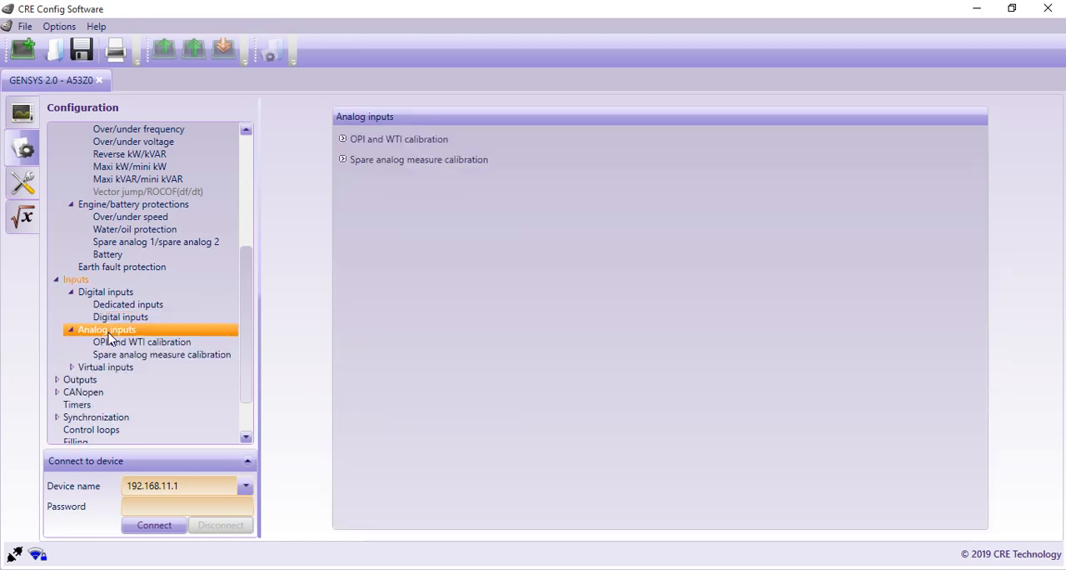
{"action": "left_click", "coordinate": [166, 343]}
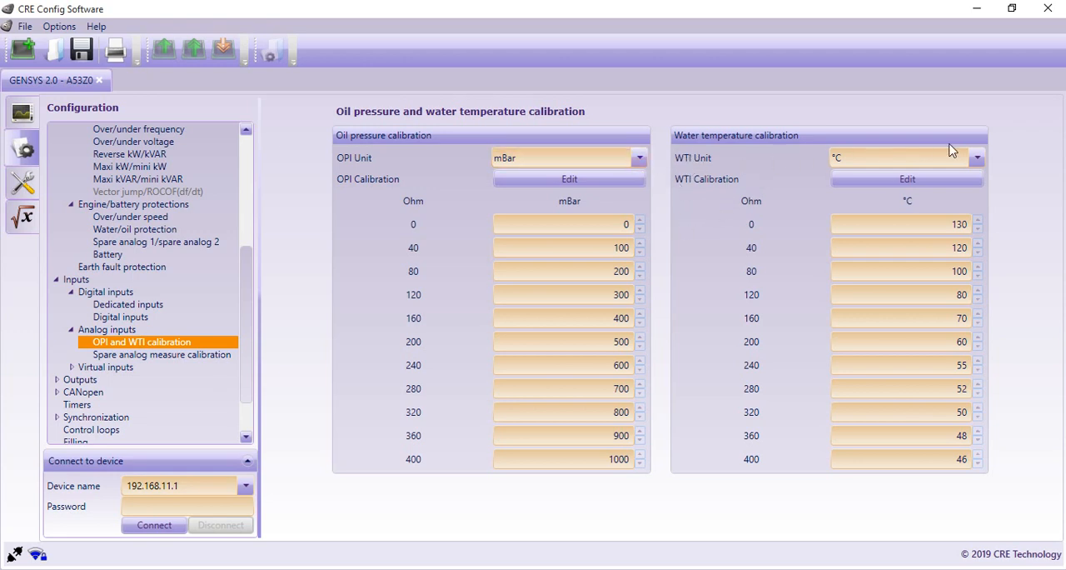
{"action": "left_click", "coordinate": [977, 159]}
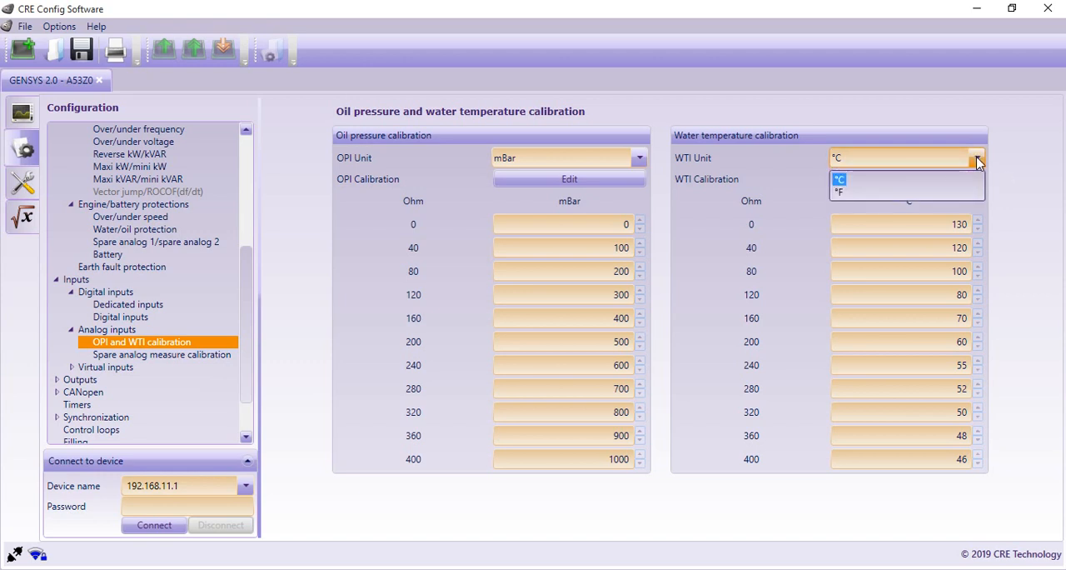
{"action": "left_click", "coordinate": [979, 160]}
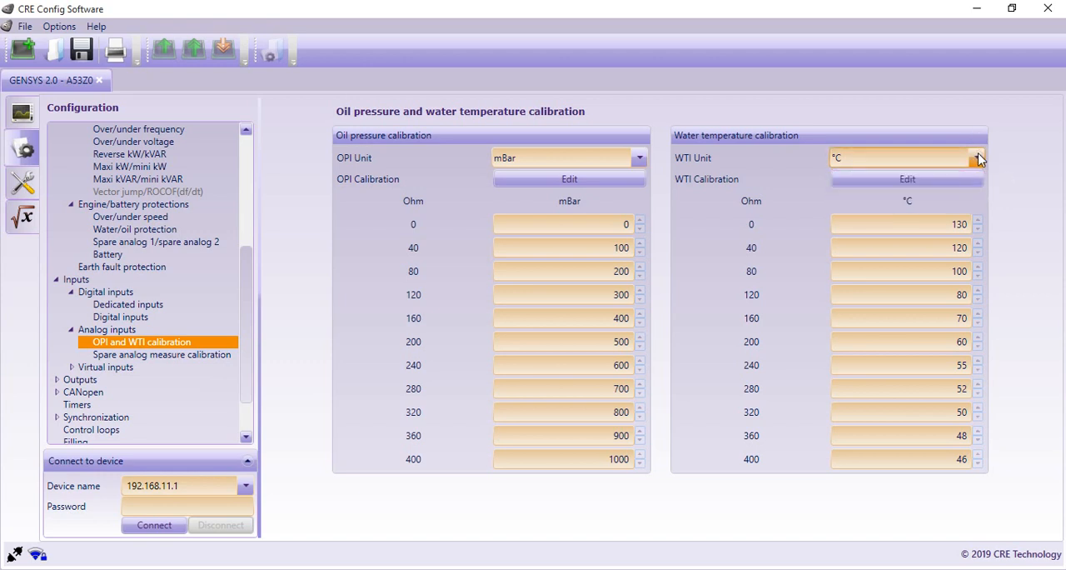
Step: Try lowering the water temperature calibration curve to 111 at 40 ohm, about 90 at 80 ohm and 76 at 120 ohm
{"action": "left_click", "coordinate": [851, 177]}
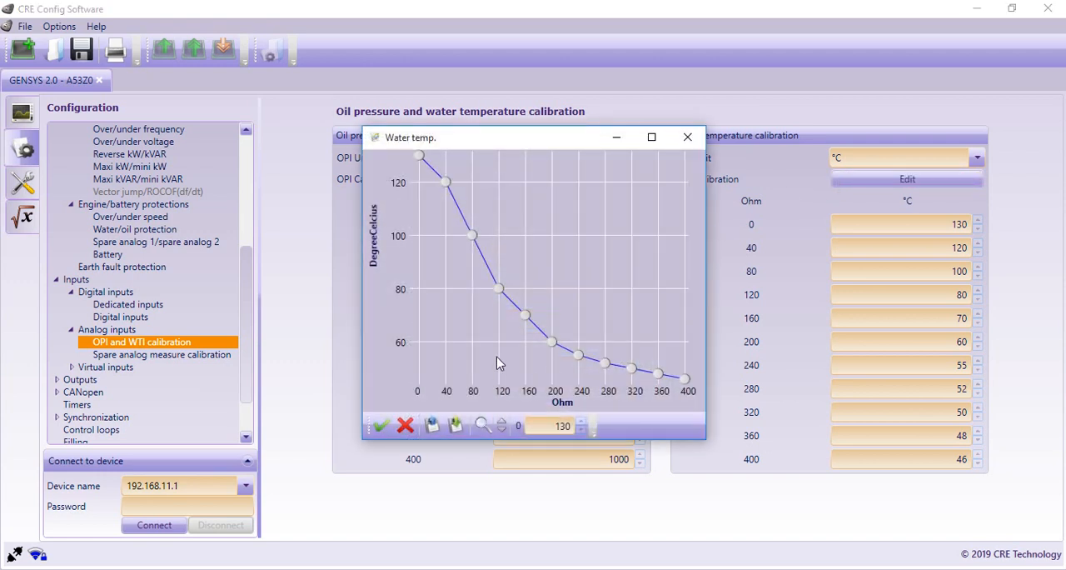
{"action": "left_click", "coordinate": [498, 290]}
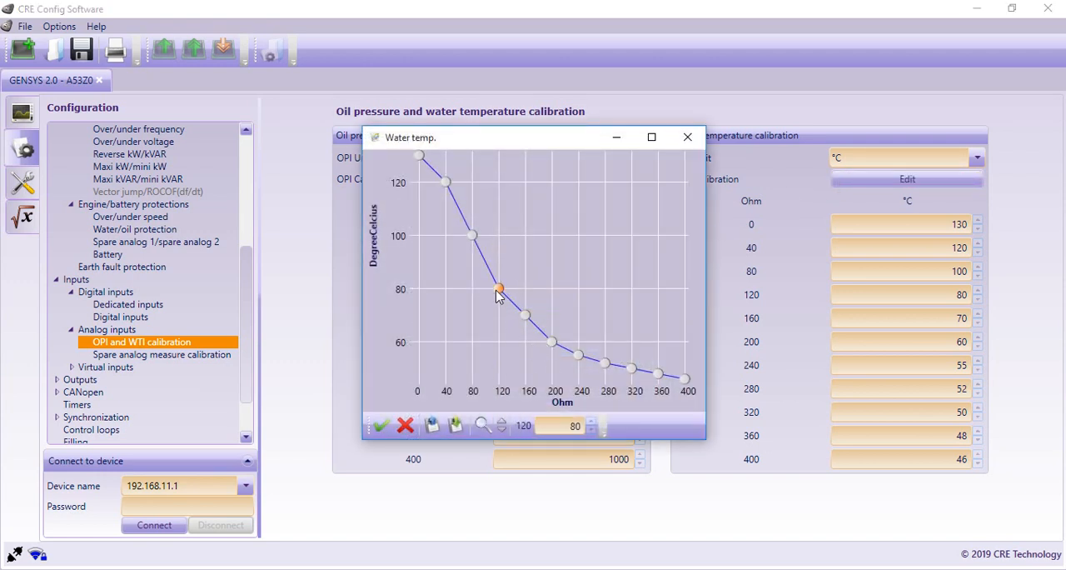
{"action": "left_click_drag", "start_coordinate": [496, 290], "coordinate": [487, 283]}
{"action": "left_click_drag", "start_coordinate": [471, 234], "coordinate": [468, 260]}
{"action": "left_click_drag", "start_coordinate": [446, 182], "coordinate": [453, 210]}
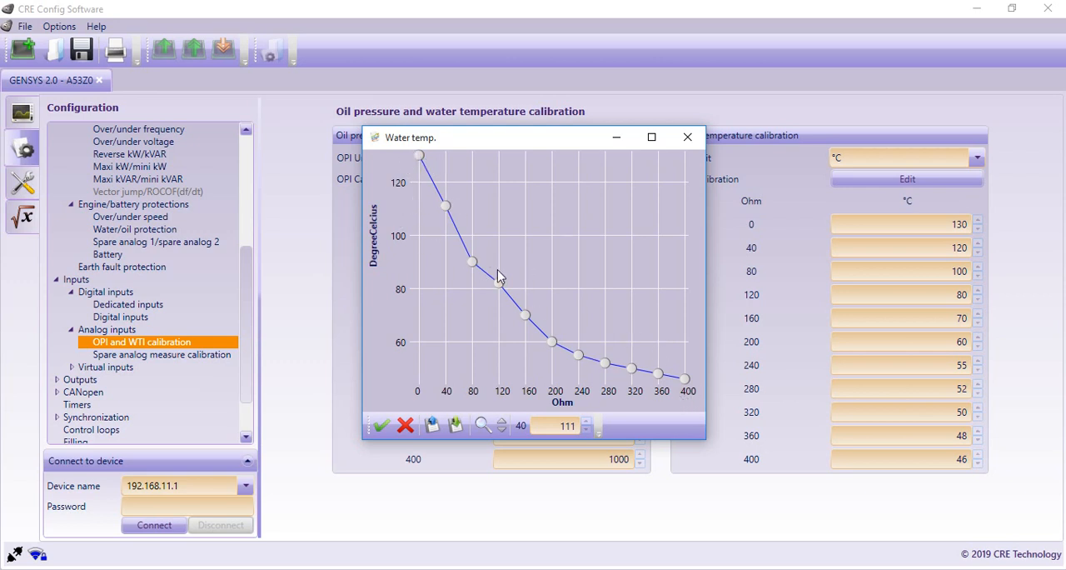
{"action": "left_click_drag", "start_coordinate": [498, 284], "coordinate": [499, 300]}
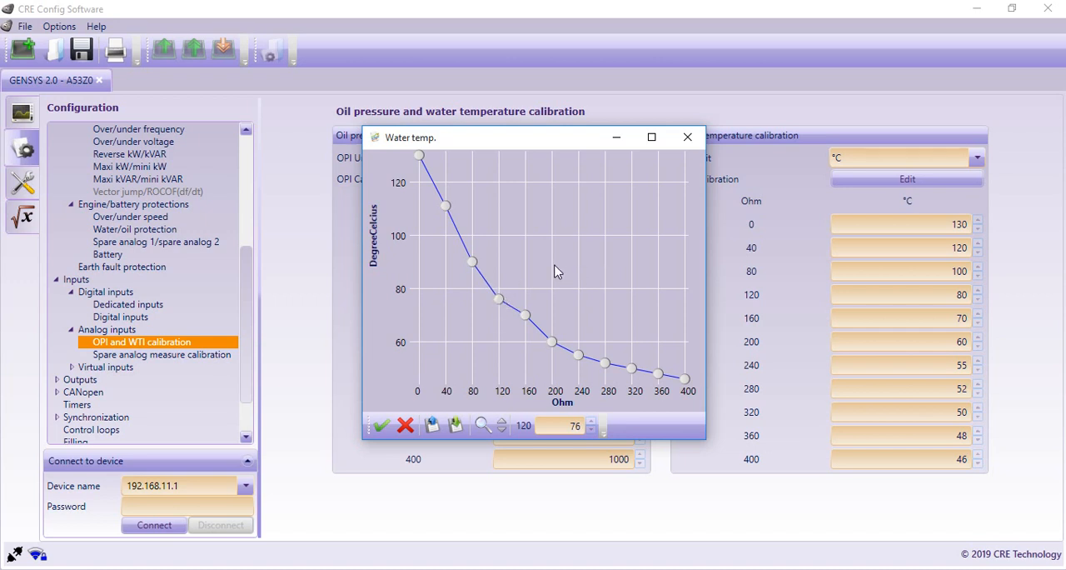
{"action": "left_click", "coordinate": [688, 137]}
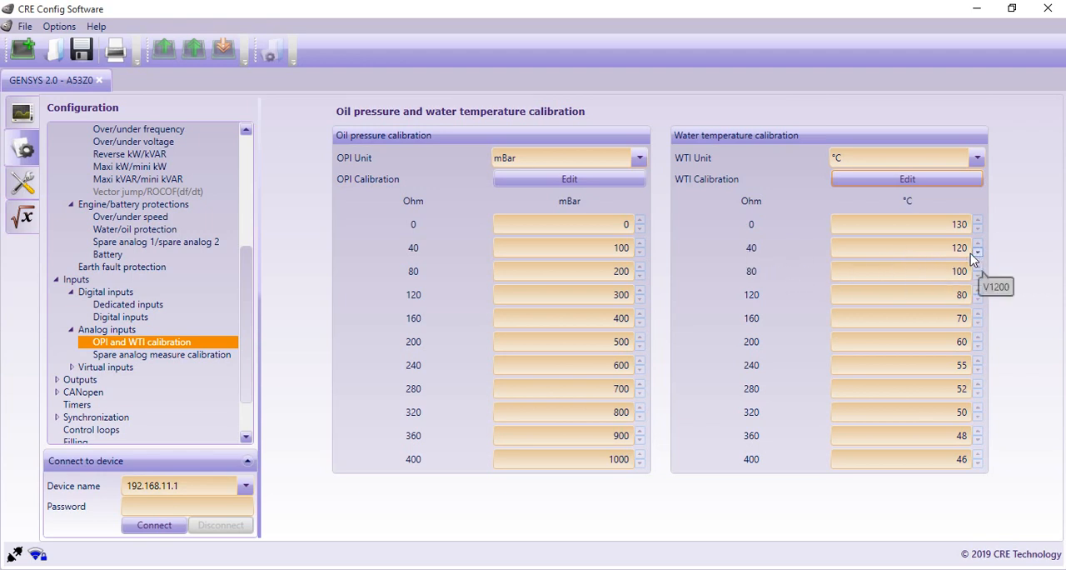
{"action": "left_click", "coordinate": [977, 415]}
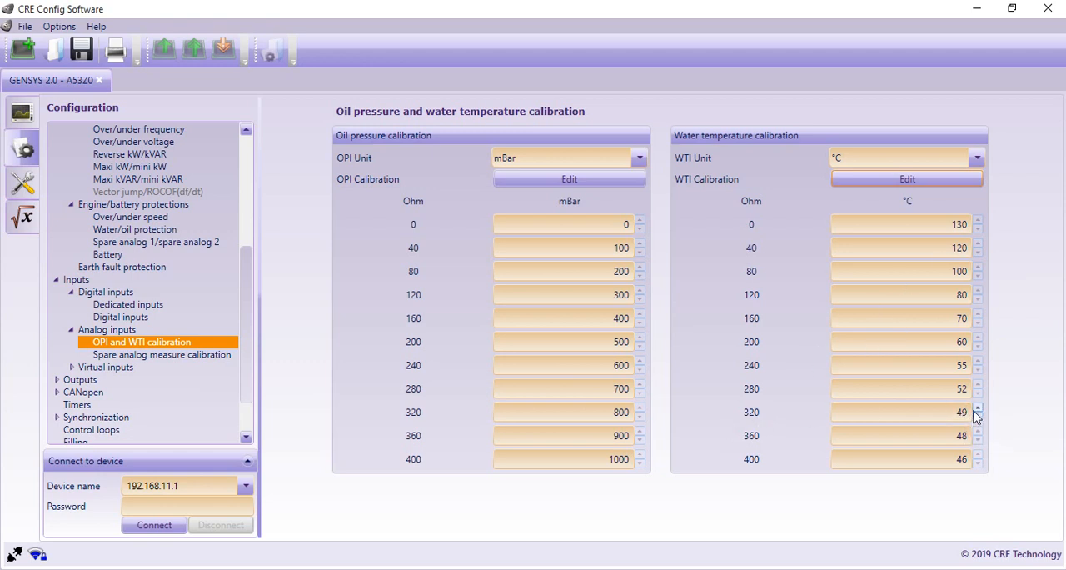
{"action": "left_click", "coordinate": [977, 409]}
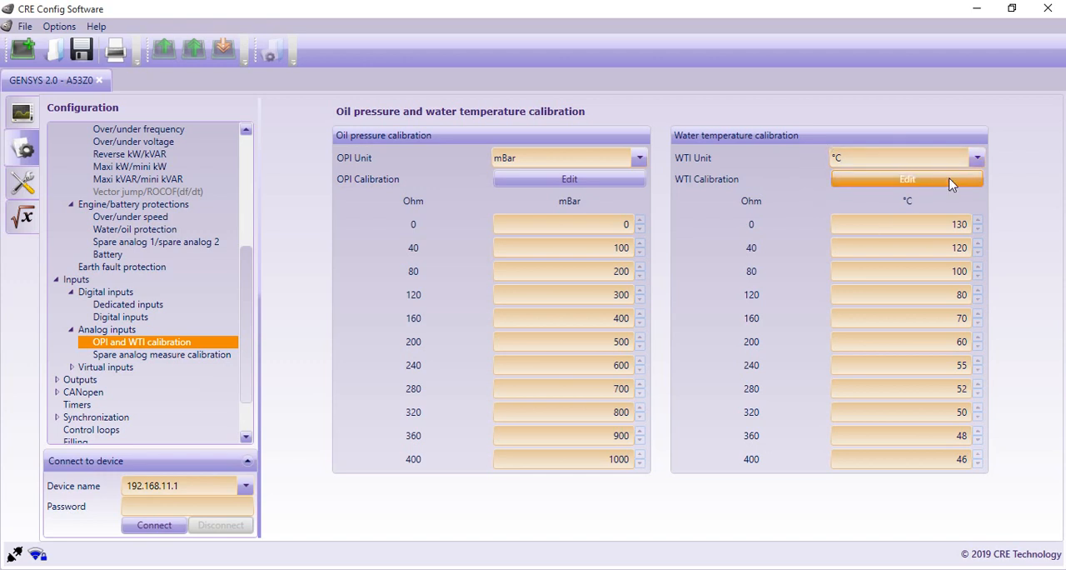
Step: View the spare analog measure calibration and look through the units available for analog input 1 without choosing one
{"action": "left_click", "coordinate": [175, 356]}
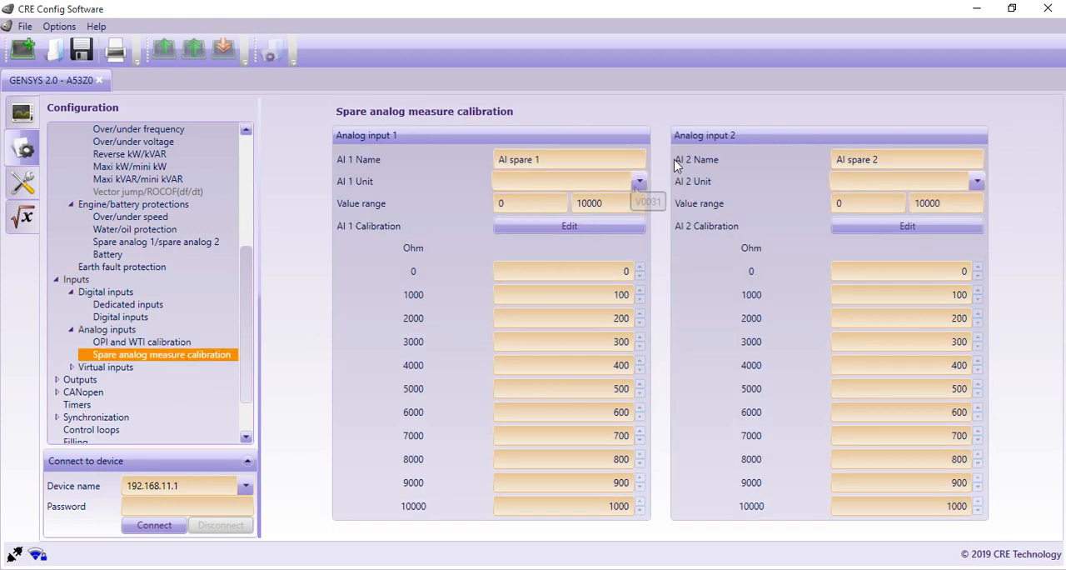
{"action": "left_click", "coordinate": [639, 182]}
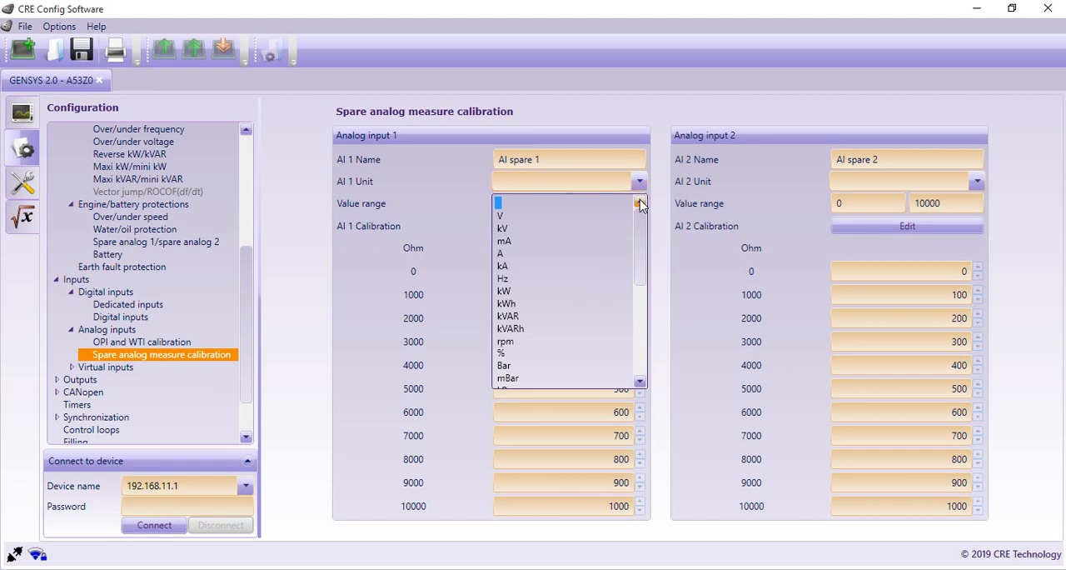
{"action": "left_click_drag", "start_coordinate": [643, 224], "coordinate": [642, 305]}
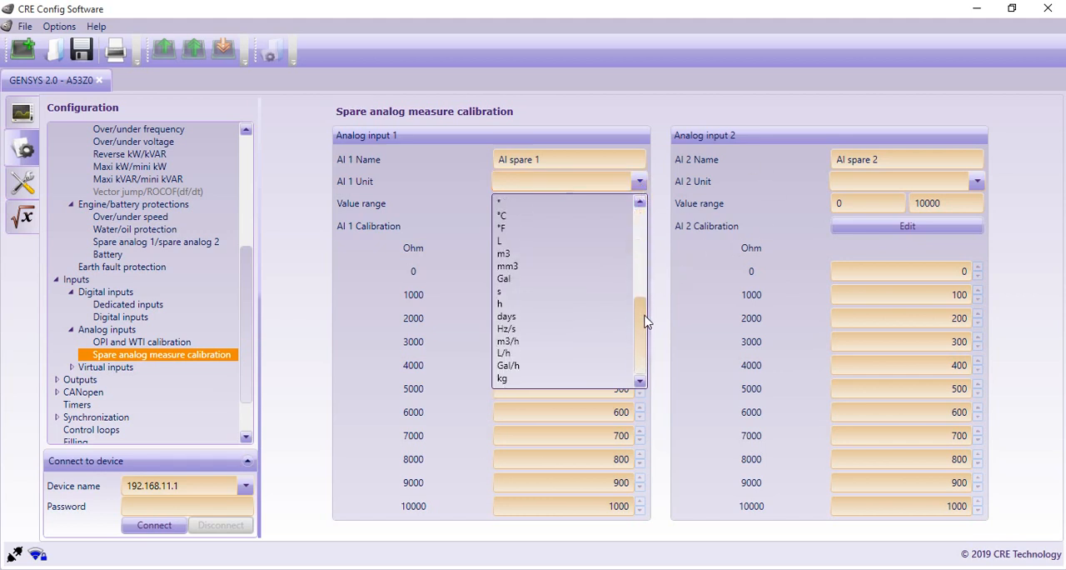
{"action": "left_click_drag", "start_coordinate": [646, 316], "coordinate": [642, 227]}
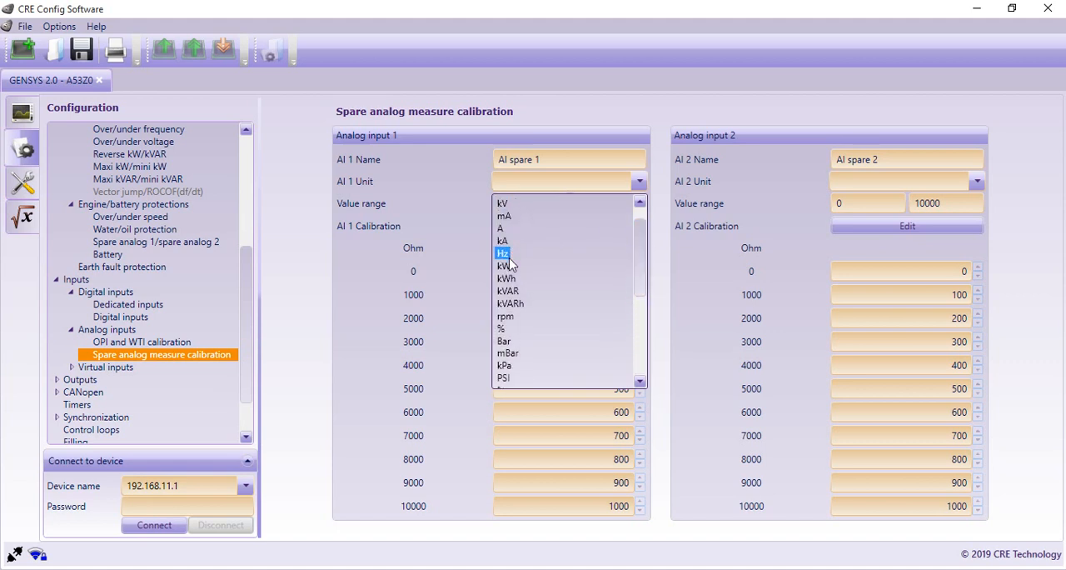
{"action": "scroll", "coordinate": [515, 307], "scroll_direction": "down", "scroll_amount": 5}
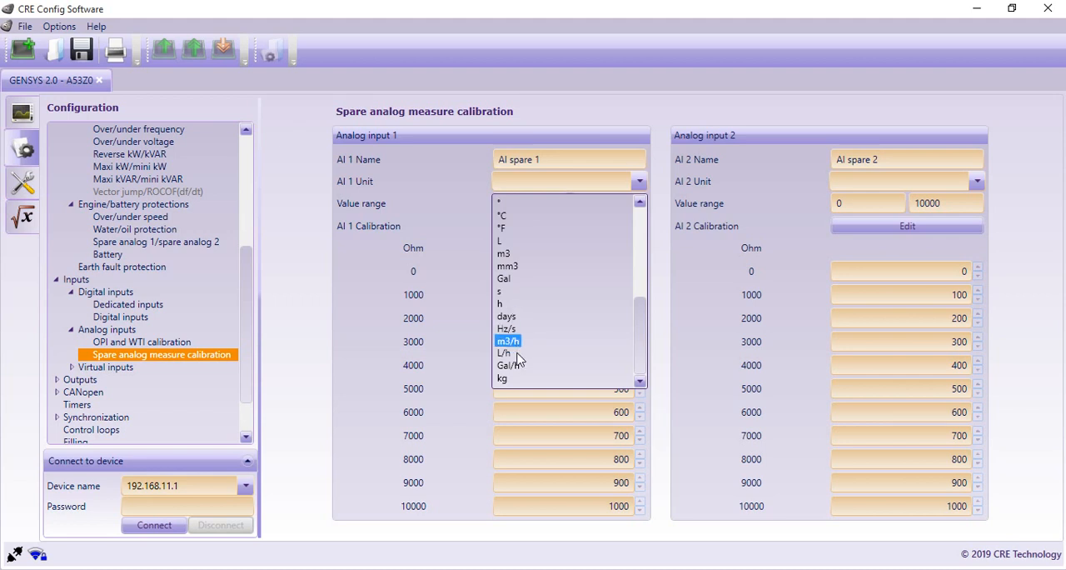
{"action": "left_click", "coordinate": [725, 176]}
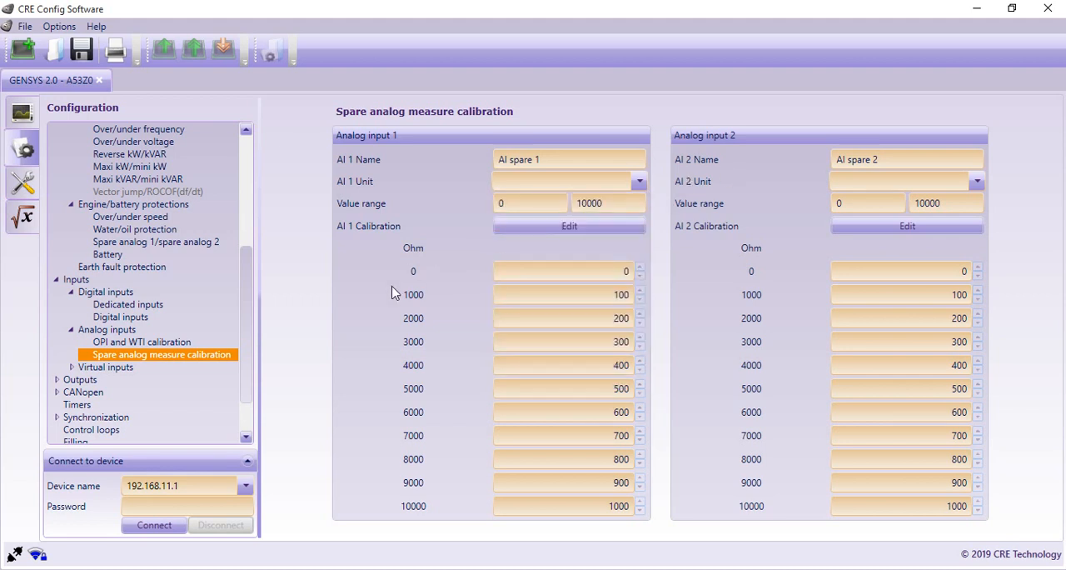
{"action": "left_click", "coordinate": [170, 343]}
{"action": "left_click", "coordinate": [174, 355]}
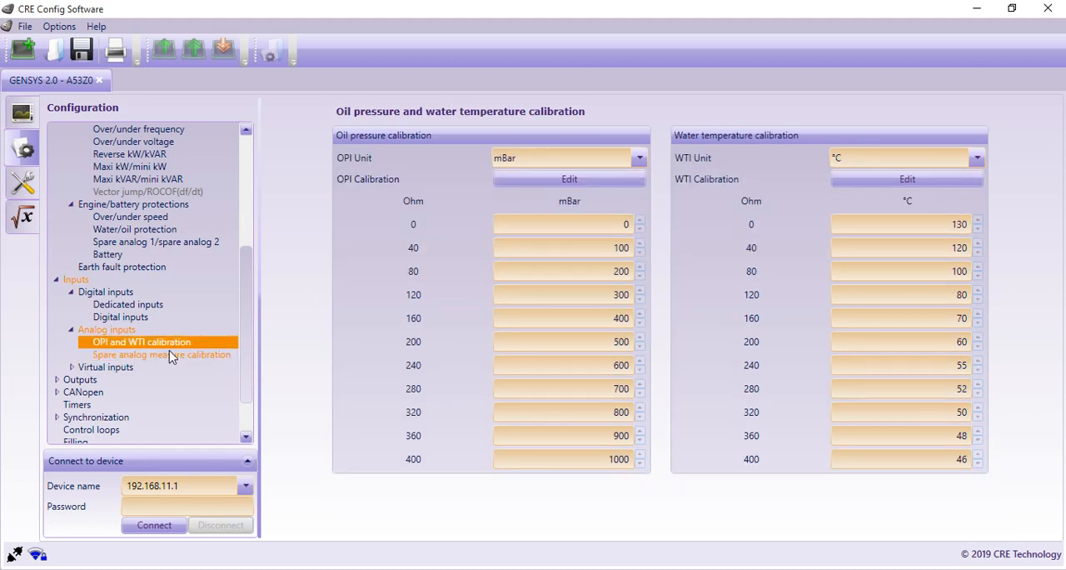
Step: Review the Virtual inputs 1 and Virtual inputs 2 tables in the Inputs section
{"action": "left_click", "coordinate": [117, 368]}
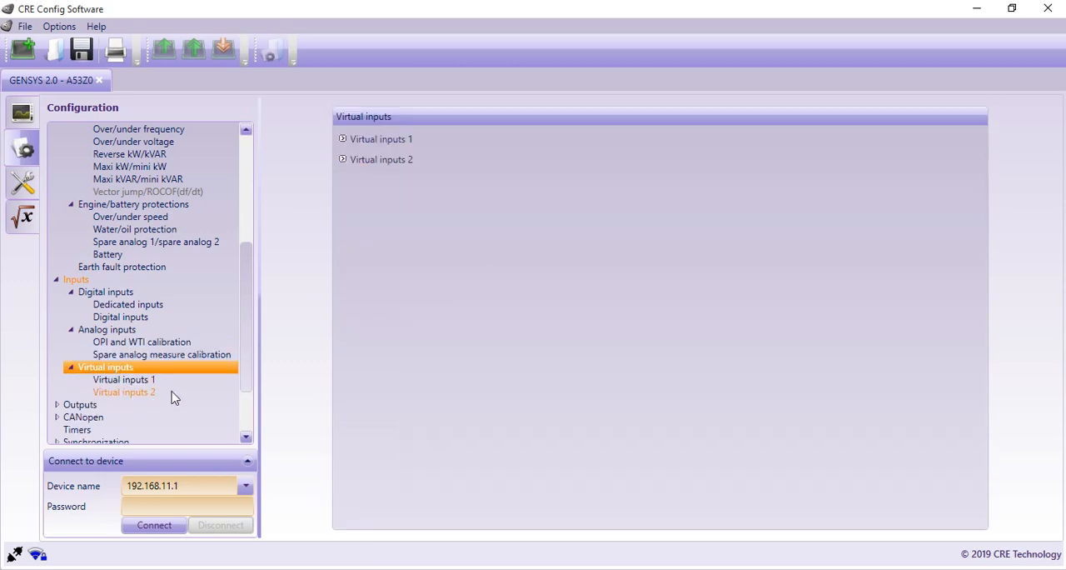
{"action": "scroll", "coordinate": [138, 392], "scroll_direction": "down", "scroll_amount": 2}
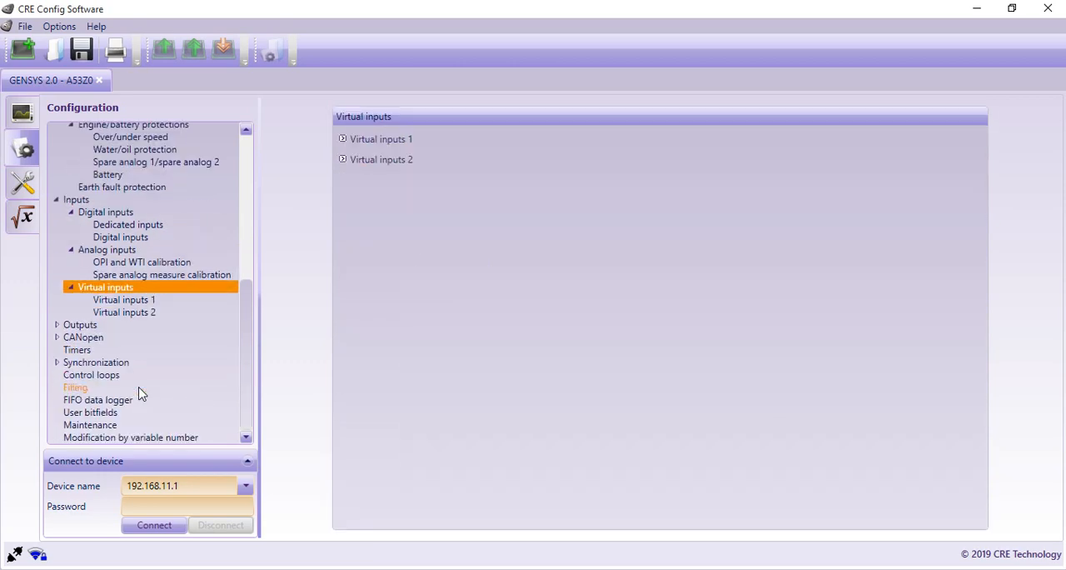
{"action": "left_click", "coordinate": [136, 302]}
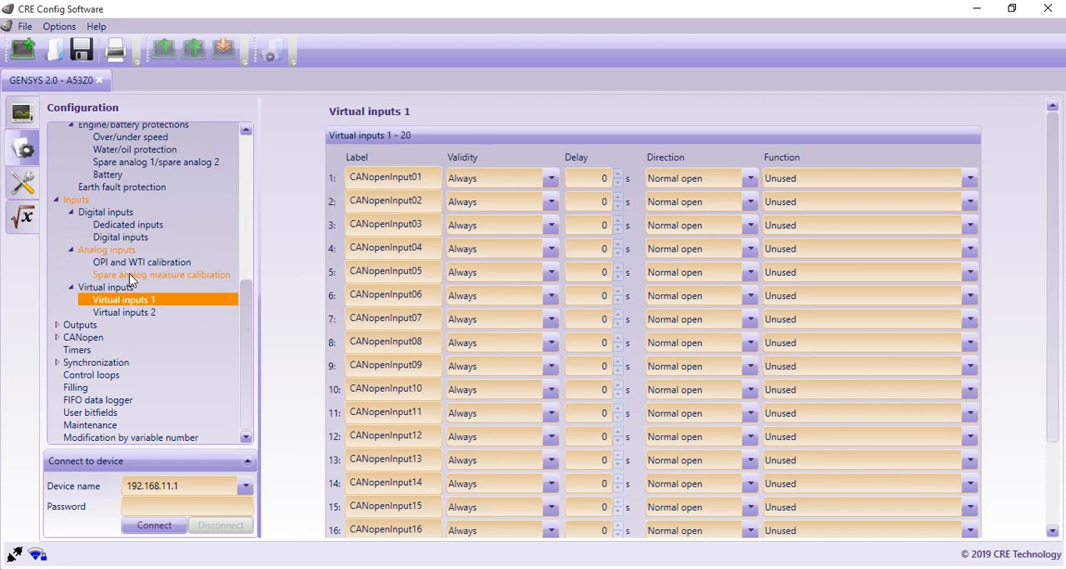
{"action": "left_click", "coordinate": [131, 314]}
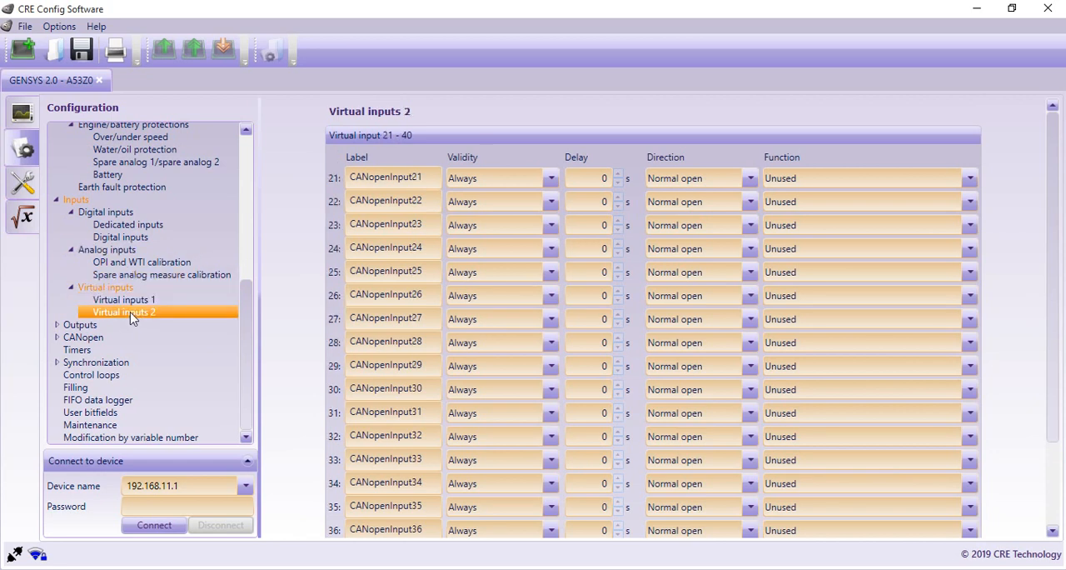
{"action": "left_click", "coordinate": [123, 300]}
Step: View the digital outputs and relays, and look through the engine, breakers, alarm/fault and synchronisation functions available for Output 1
{"action": "left_click", "coordinate": [106, 326]}
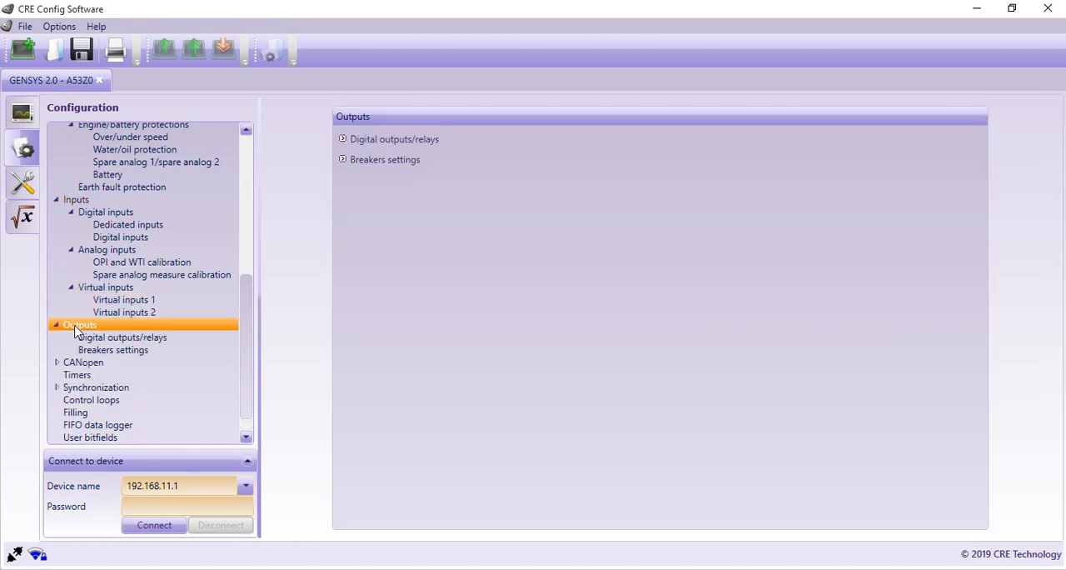
{"action": "left_click", "coordinate": [135, 340]}
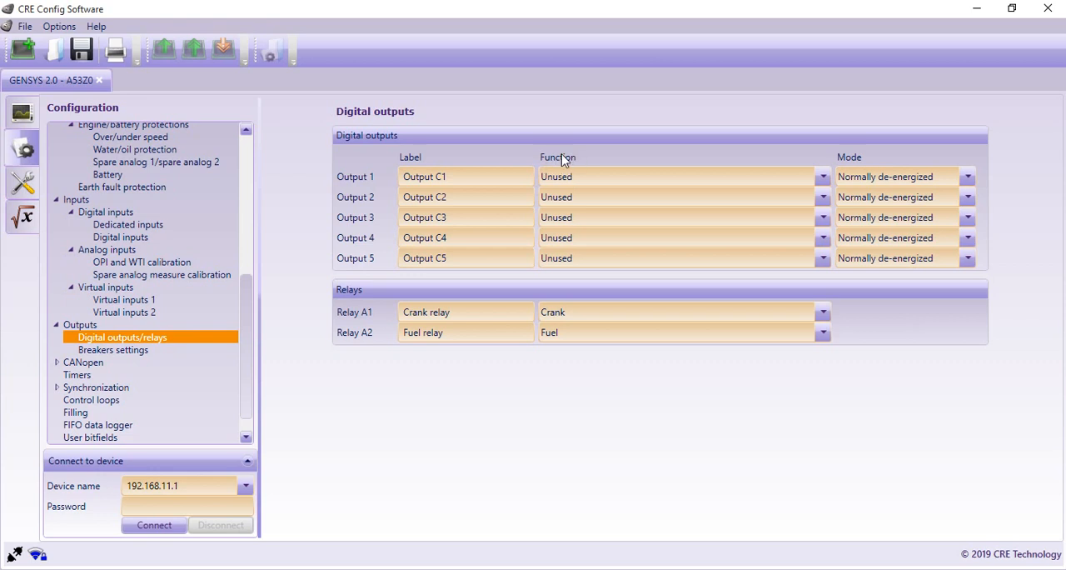
{"action": "left_click", "coordinate": [824, 178]}
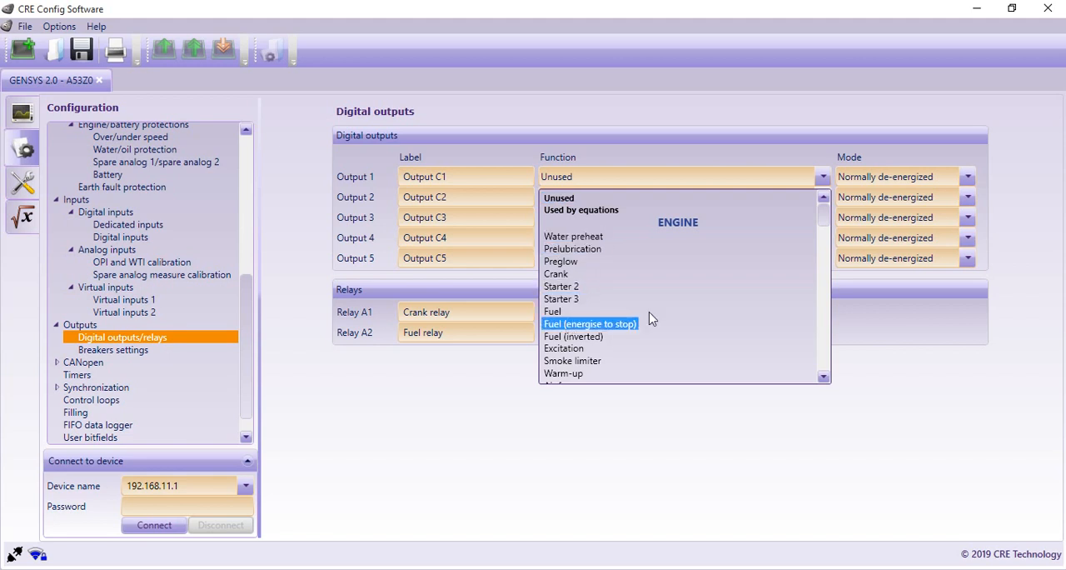
{"action": "left_click", "coordinate": [823, 378]}
{"action": "left_click", "coordinate": [823, 378]}
{"action": "left_click", "coordinate": [824, 378]}
{"action": "left_click", "coordinate": [823, 378]}
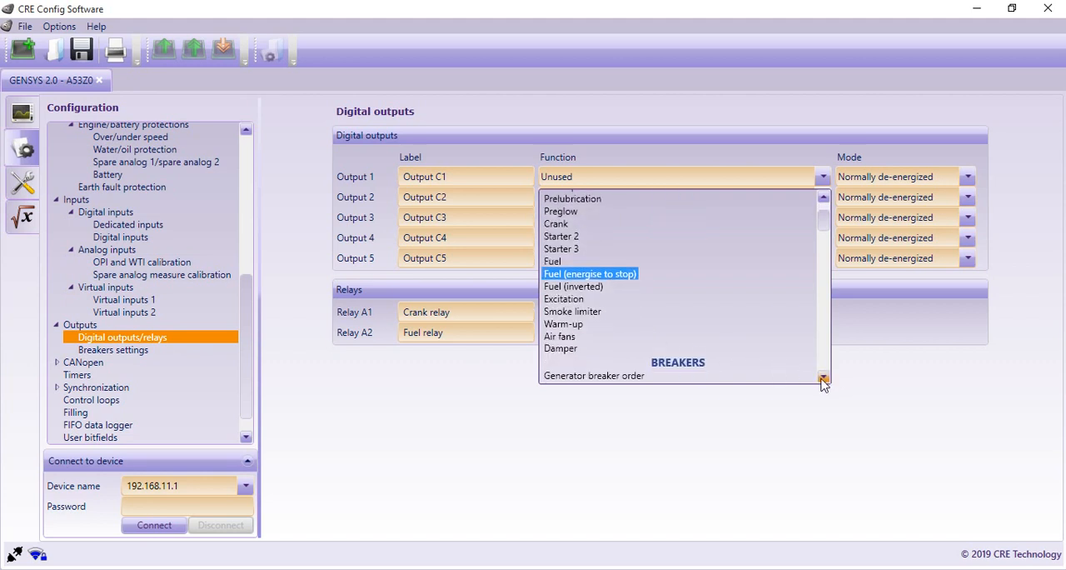
{"action": "left_click", "coordinate": [823, 378]}
{"action": "left_click", "coordinate": [823, 379]}
{"action": "left_click", "coordinate": [823, 378]}
{"action": "left_click", "coordinate": [823, 378]}
{"action": "left_click", "coordinate": [823, 378]}
{"action": "left_click", "coordinate": [823, 378]}
{"action": "left_click", "coordinate": [823, 378]}
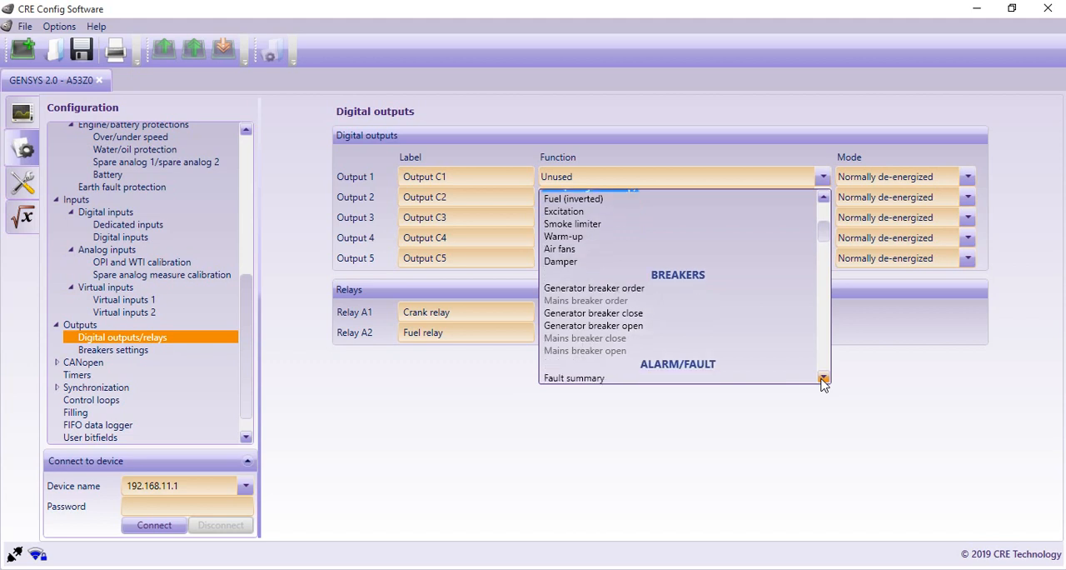
{"action": "left_click", "coordinate": [823, 378]}
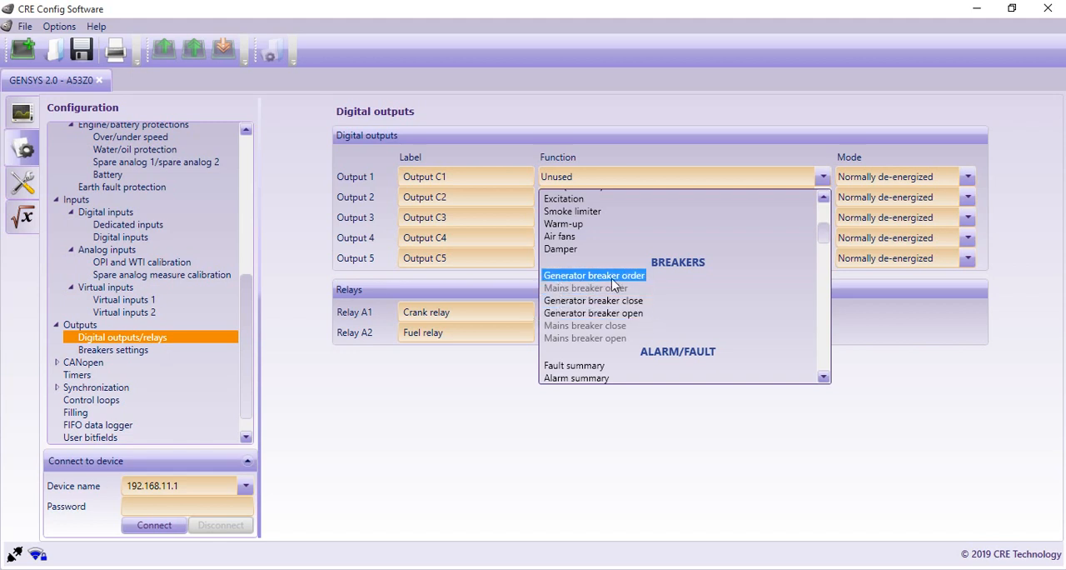
{"action": "left_click_drag", "start_coordinate": [824, 384], "coordinate": [824, 382]}
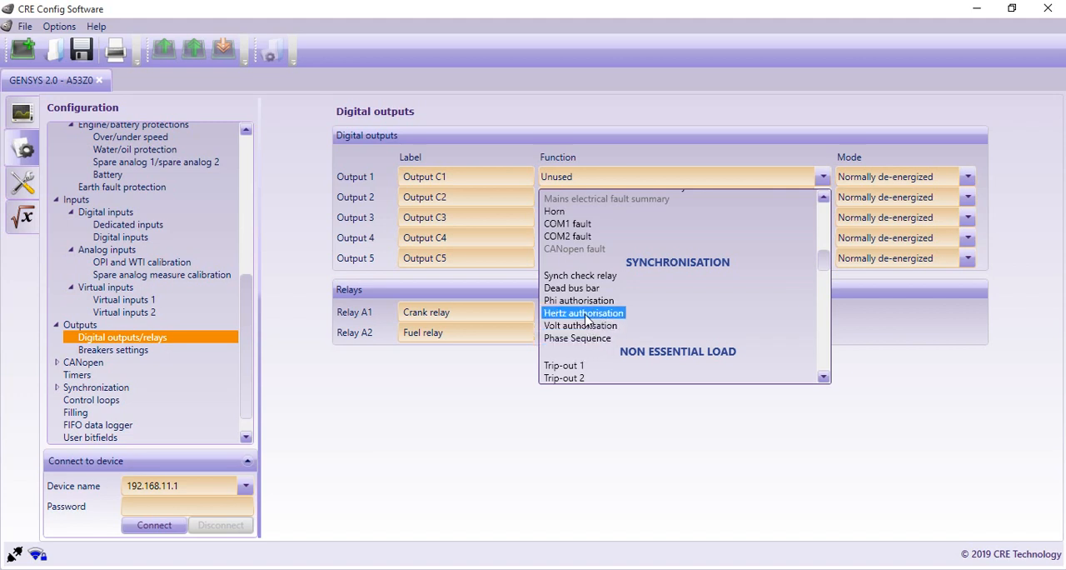
{"action": "left_click", "coordinate": [817, 376]}
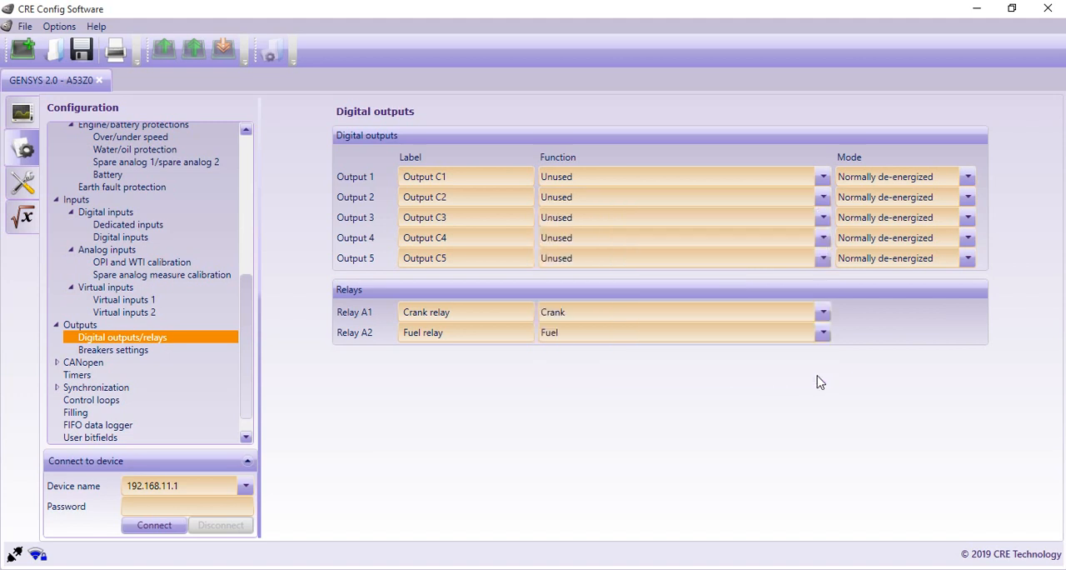
Step: Look through the functions available for Output 5 down to the mains protections, and check the mode options for Output 1
{"action": "left_click", "coordinate": [821, 259]}
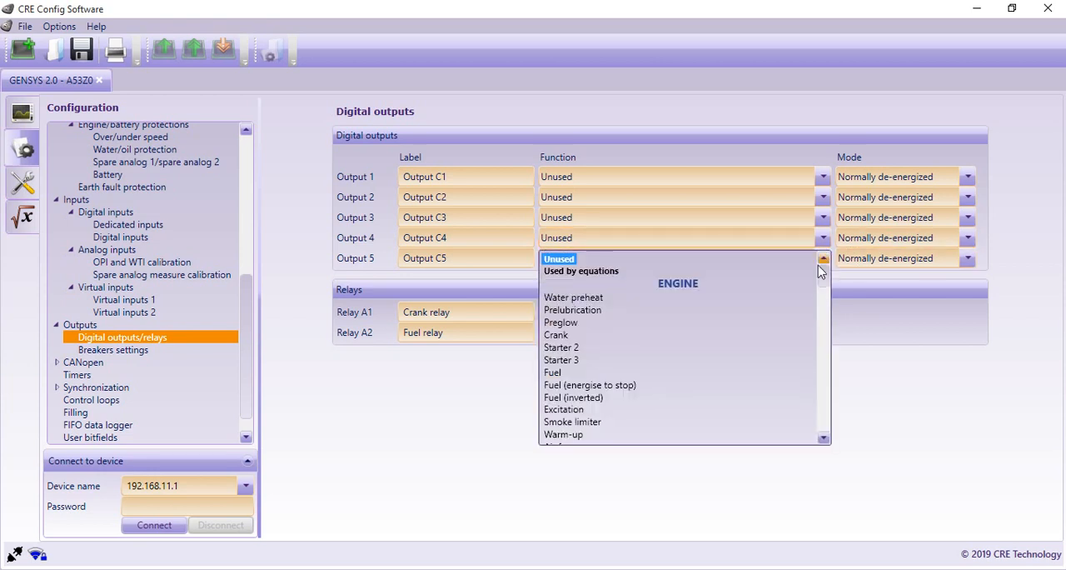
{"action": "left_click_drag", "start_coordinate": [818, 265], "coordinate": [821, 360]}
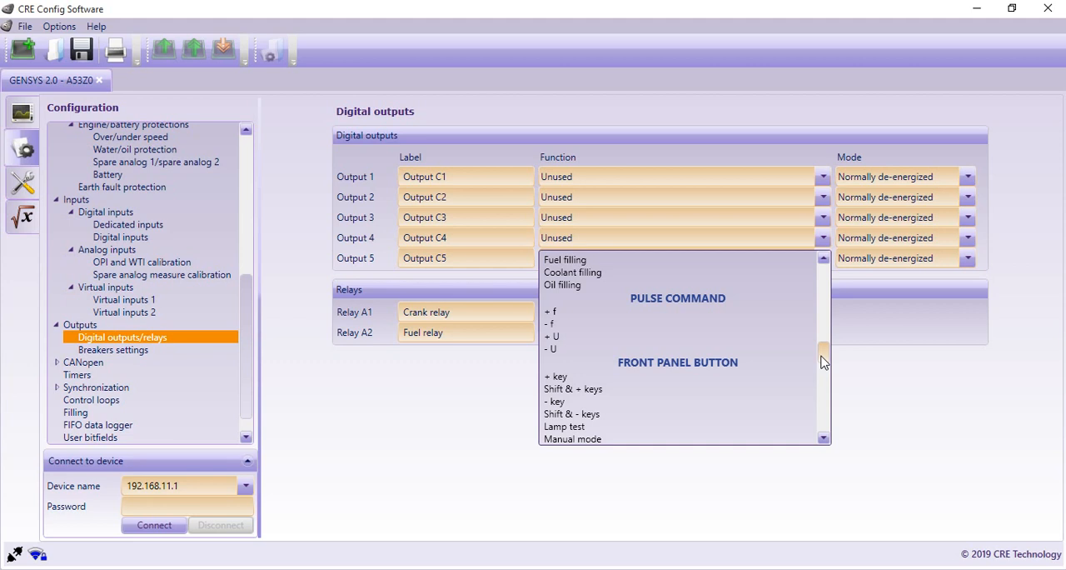
{"action": "left_click_drag", "start_coordinate": [821, 359], "coordinate": [821, 364]}
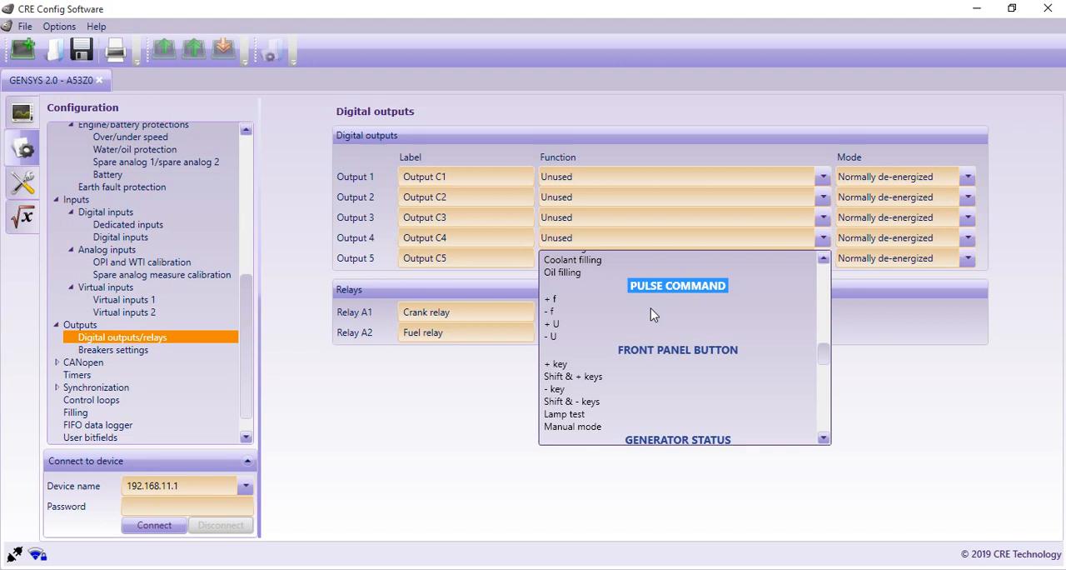
{"action": "scroll", "coordinate": [651, 311], "scroll_direction": "down", "scroll_amount": 1}
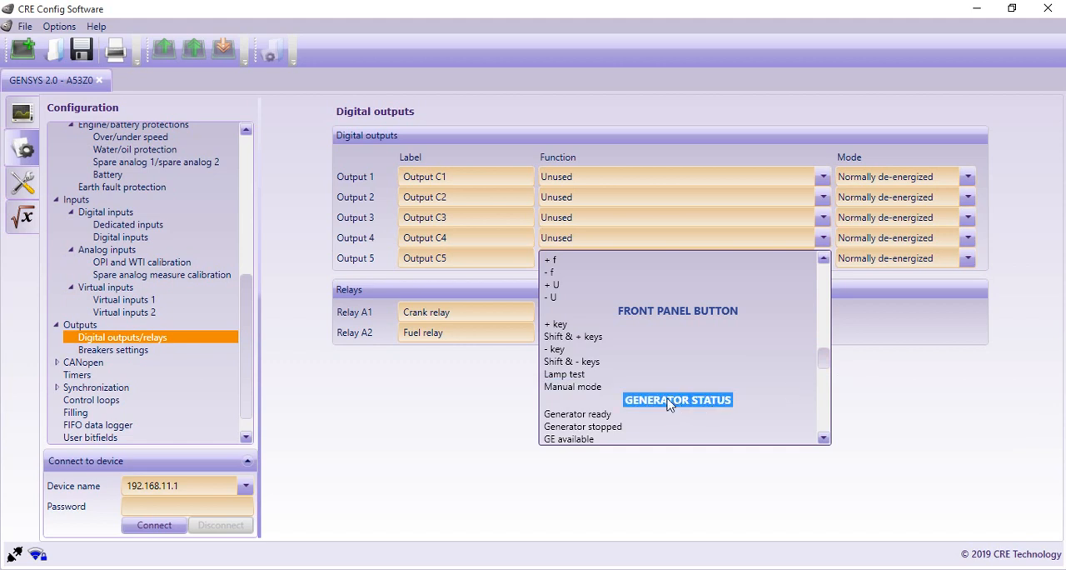
{"action": "left_click_drag", "start_coordinate": [825, 362], "coordinate": [820, 445]}
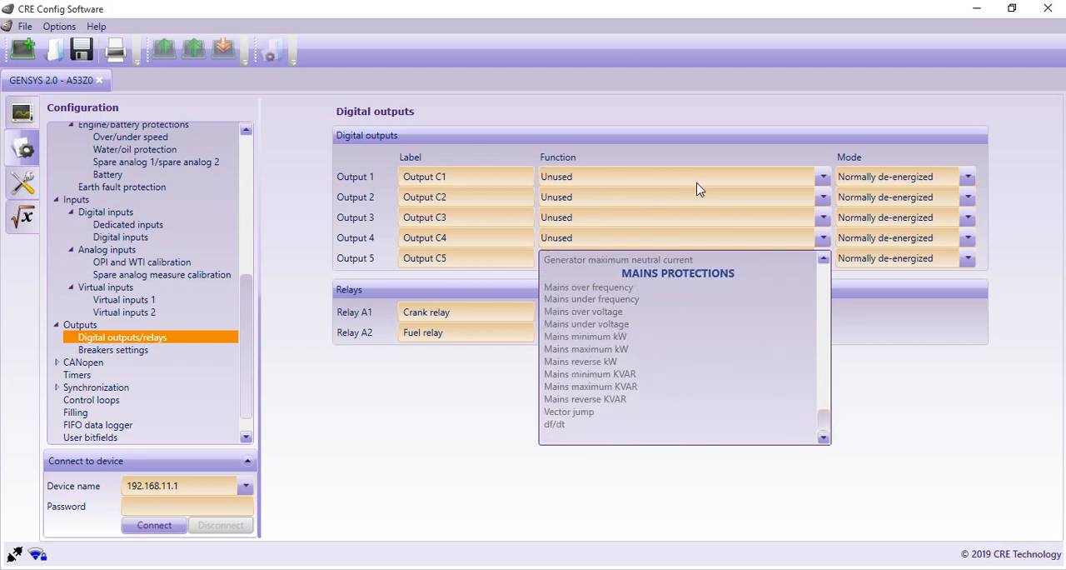
{"action": "left_click", "coordinate": [968, 178]}
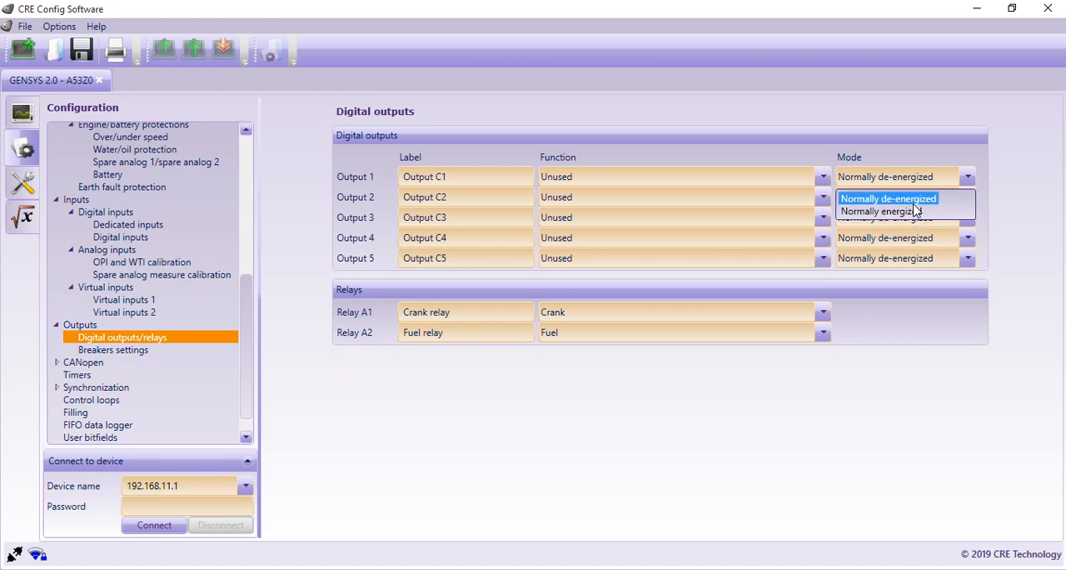
{"action": "left_click", "coordinate": [973, 182]}
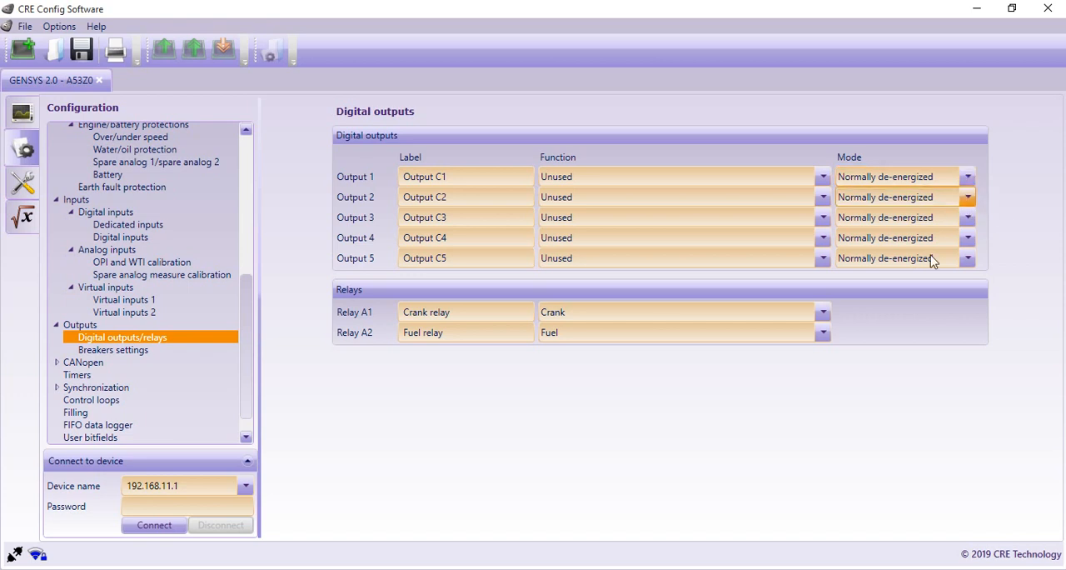
Step: View the breakers settings and look through the generator breaker control options without changing the selected one
{"action": "left_click", "coordinate": [141, 350]}
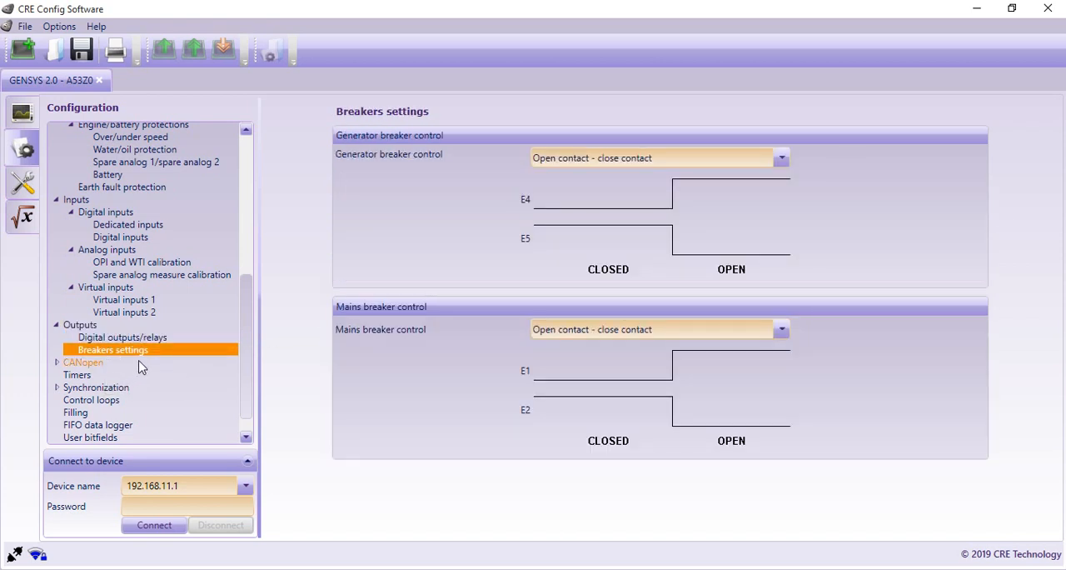
{"action": "left_click", "coordinate": [780, 163]}
{"action": "left_click", "coordinate": [780, 163]}
{"action": "left_click", "coordinate": [780, 163]}
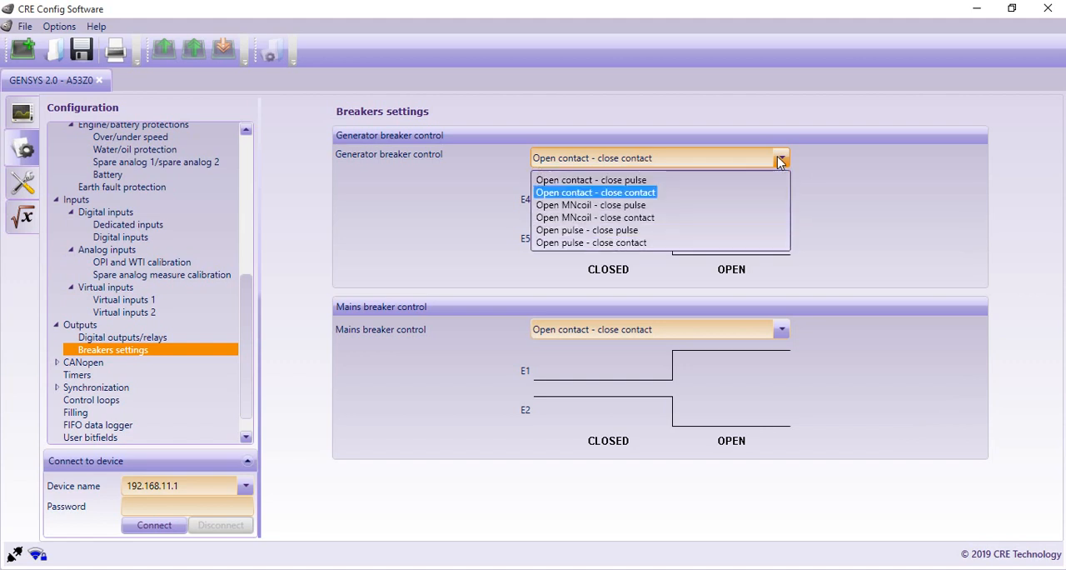
{"action": "left_click", "coordinate": [779, 159]}
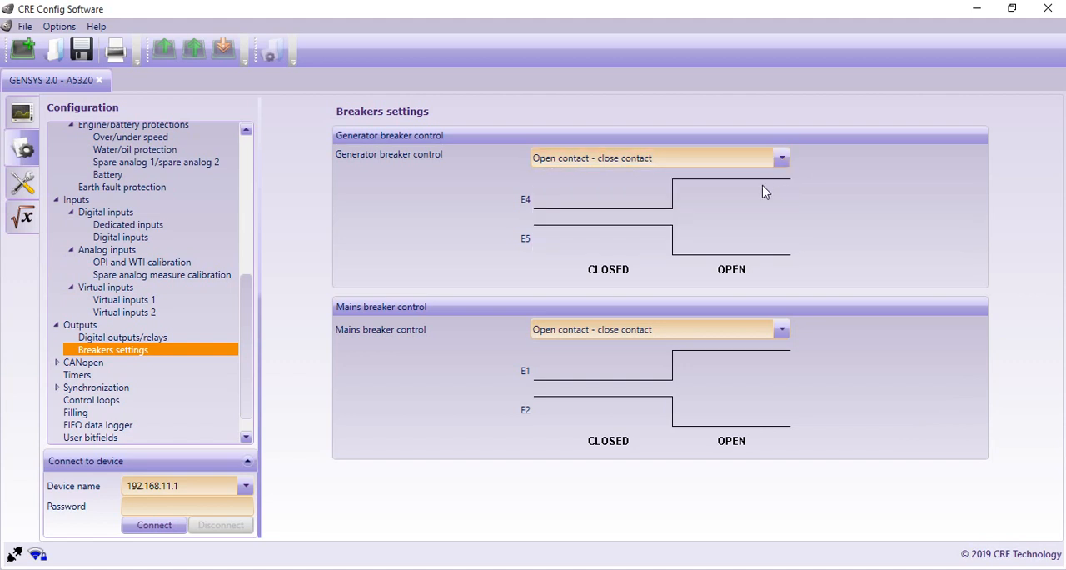
Step: Review the CANopen section, including the CANopen coupler configuration and the outputs page
{"action": "left_click", "coordinate": [77, 364]}
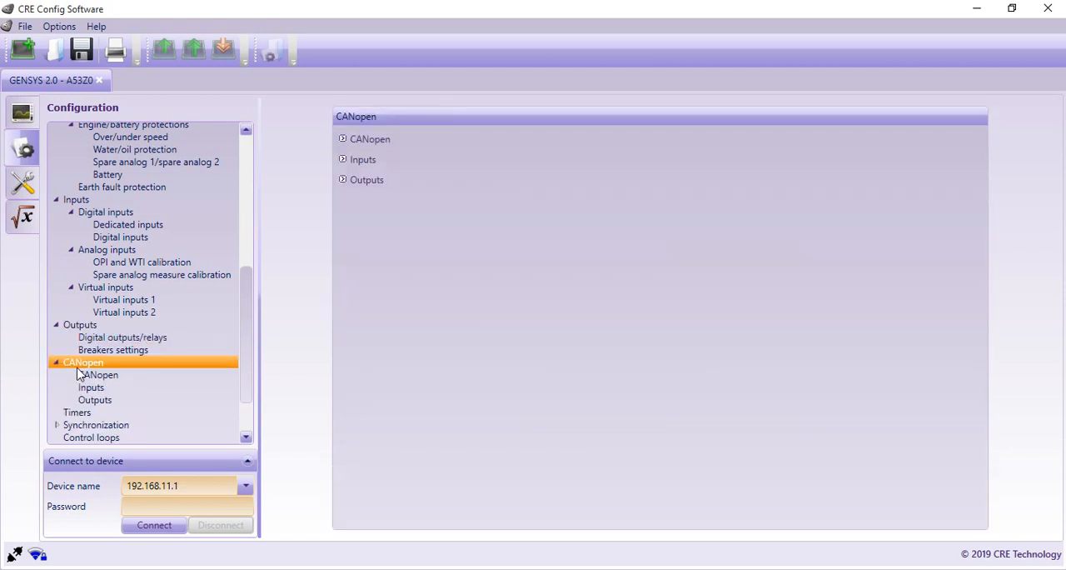
{"action": "left_click", "coordinate": [98, 375]}
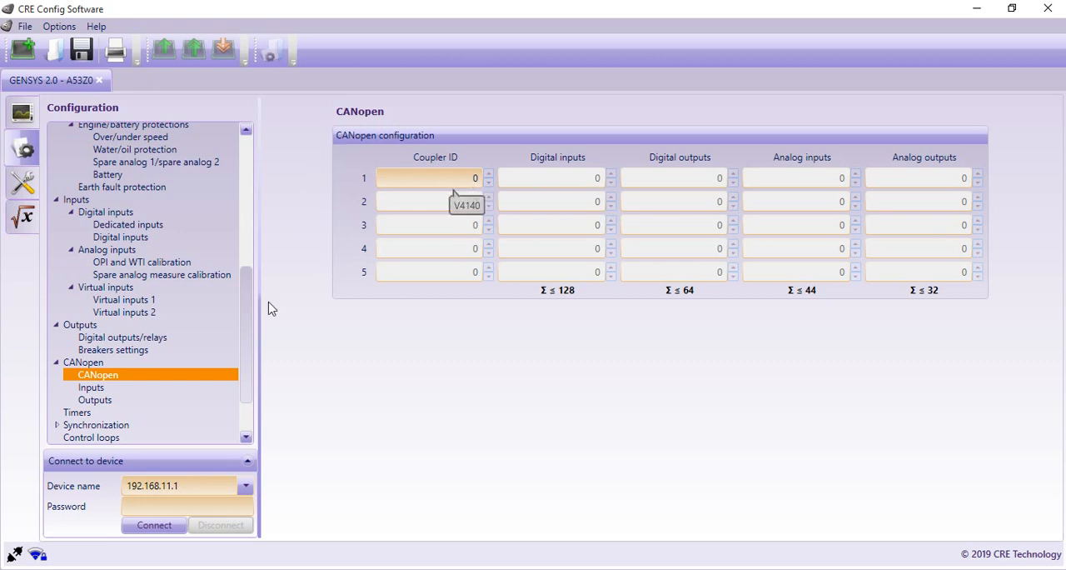
{"action": "left_click", "coordinate": [97, 402]}
Step: Review the start, stop, other and mains timers, and set the voltage stabilisation timer to 70 s
{"action": "left_click", "coordinate": [87, 413]}
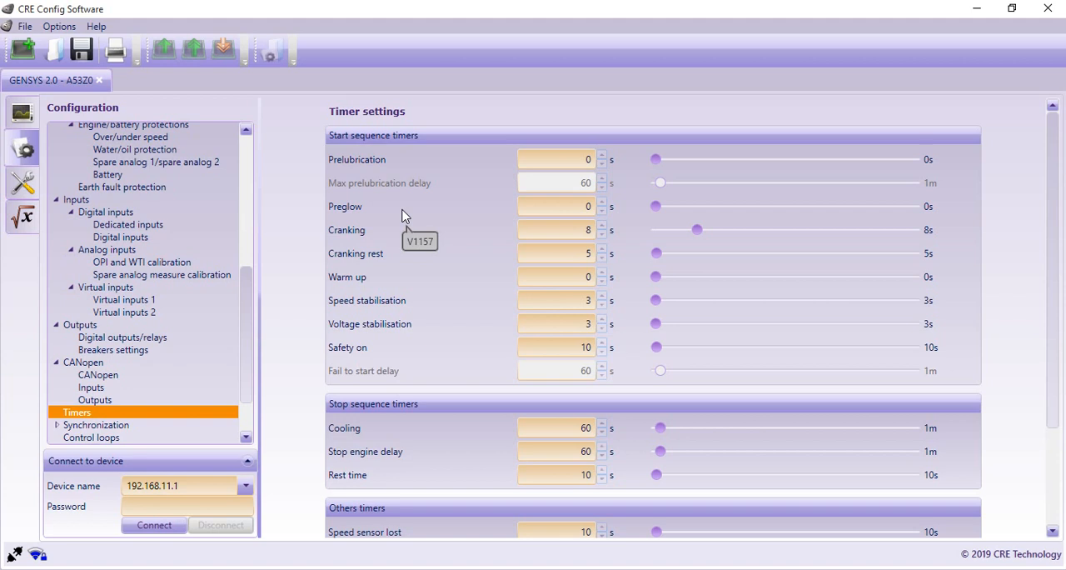
{"action": "scroll", "coordinate": [403, 215], "scroll_direction": "down", "scroll_amount": 6}
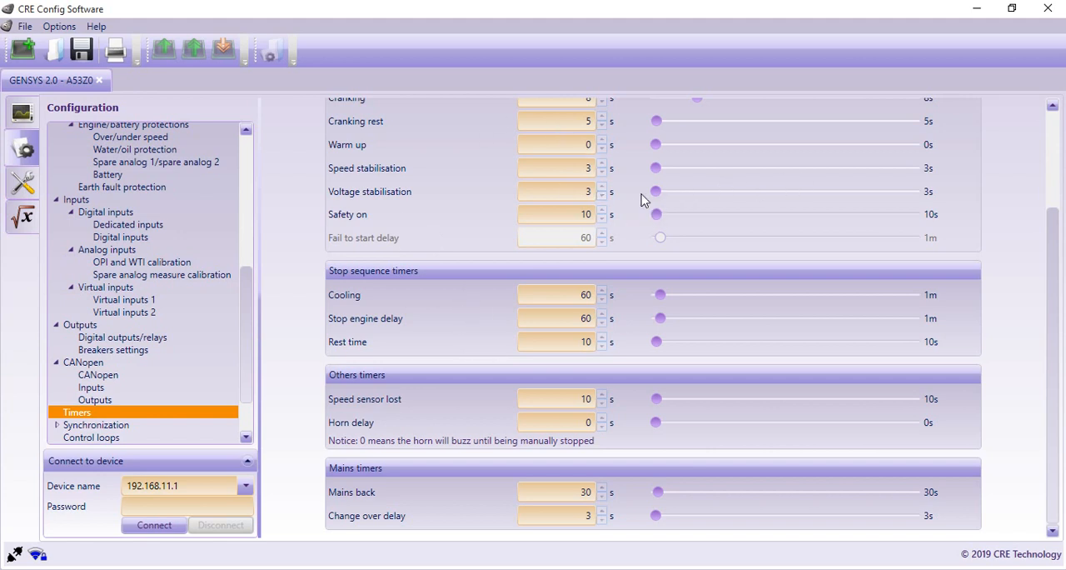
{"action": "left_click", "coordinate": [664, 194]}
{"action": "left_click", "coordinate": [664, 194]}
Step: In the Synchronization check relay settings, set the voltage match to 9.7 % and the frequency match to 0.2 Hz
{"action": "scroll", "coordinate": [191, 333], "scroll_direction": "down", "scroll_amount": 2}
{"action": "scroll", "coordinate": [191, 340], "scroll_direction": "down", "scroll_amount": 1}
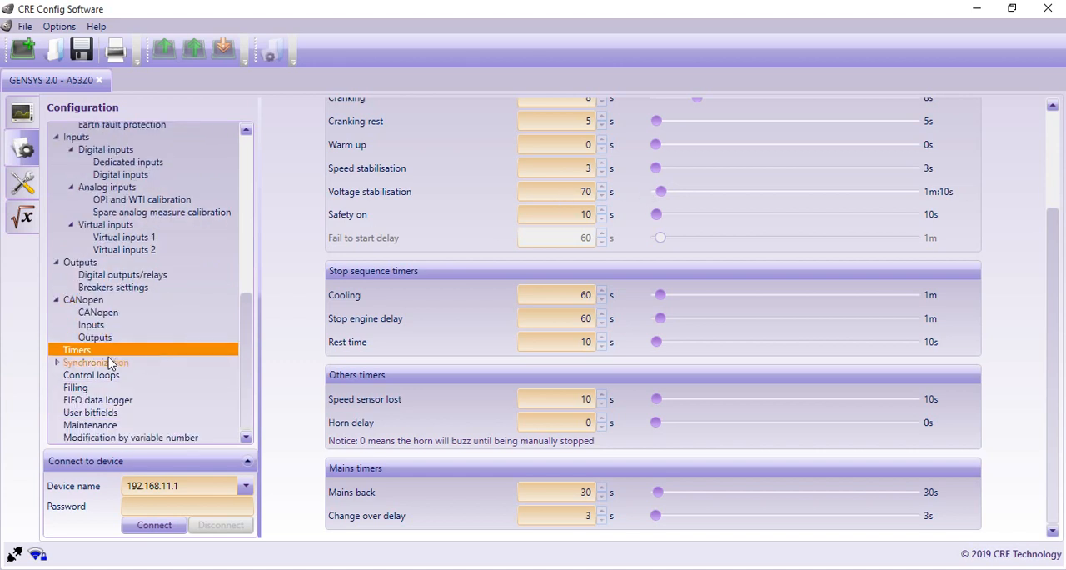
{"action": "left_click", "coordinate": [60, 367]}
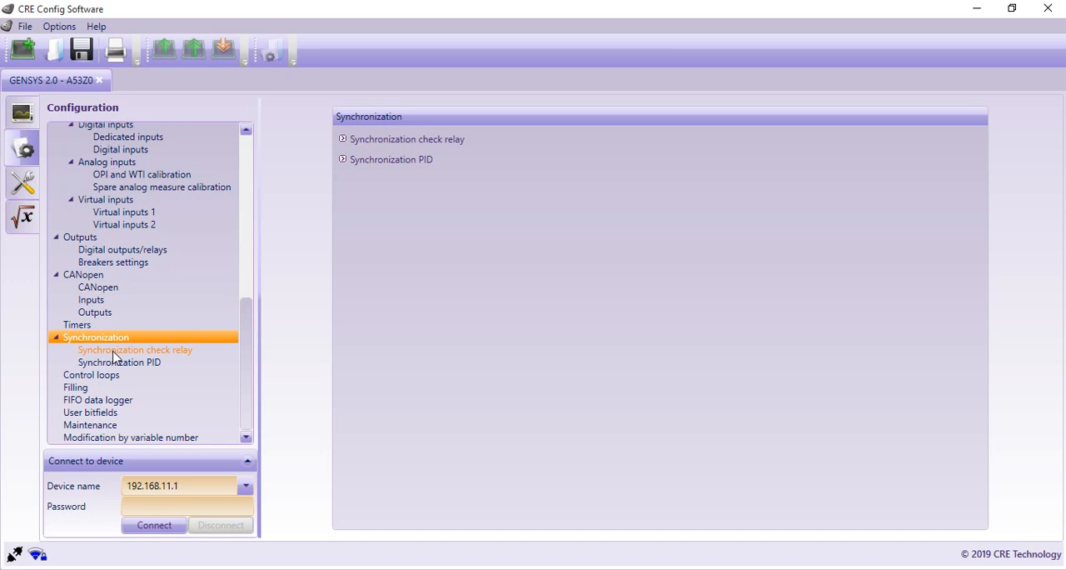
{"action": "left_click", "coordinate": [115, 351]}
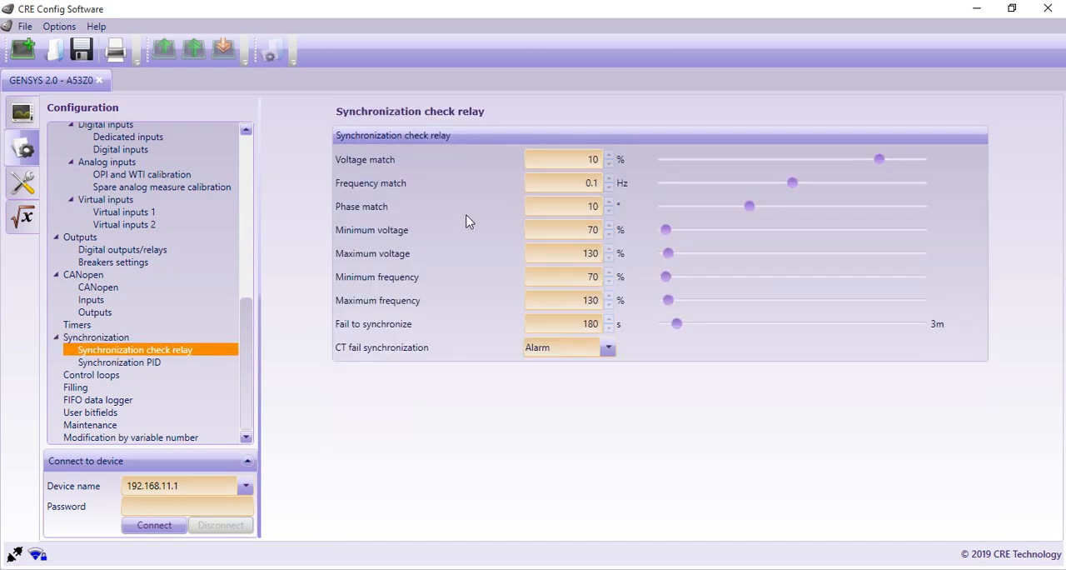
{"action": "left_click", "coordinate": [609, 163]}
{"action": "left_click", "coordinate": [609, 163]}
{"action": "left_click", "coordinate": [609, 163]}
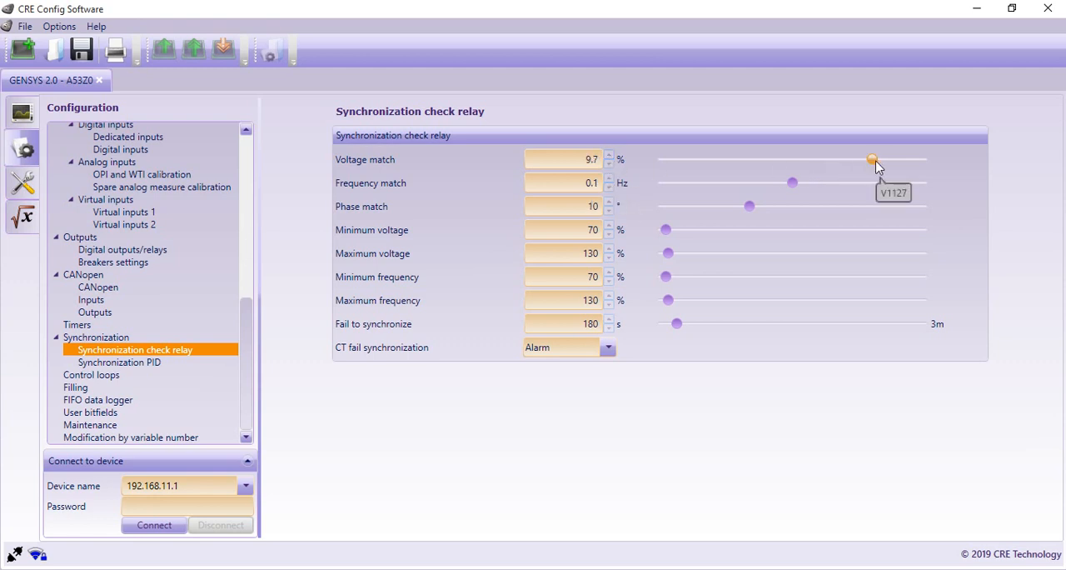
{"action": "left_click_drag", "start_coordinate": [792, 184], "coordinate": [941, 190]}
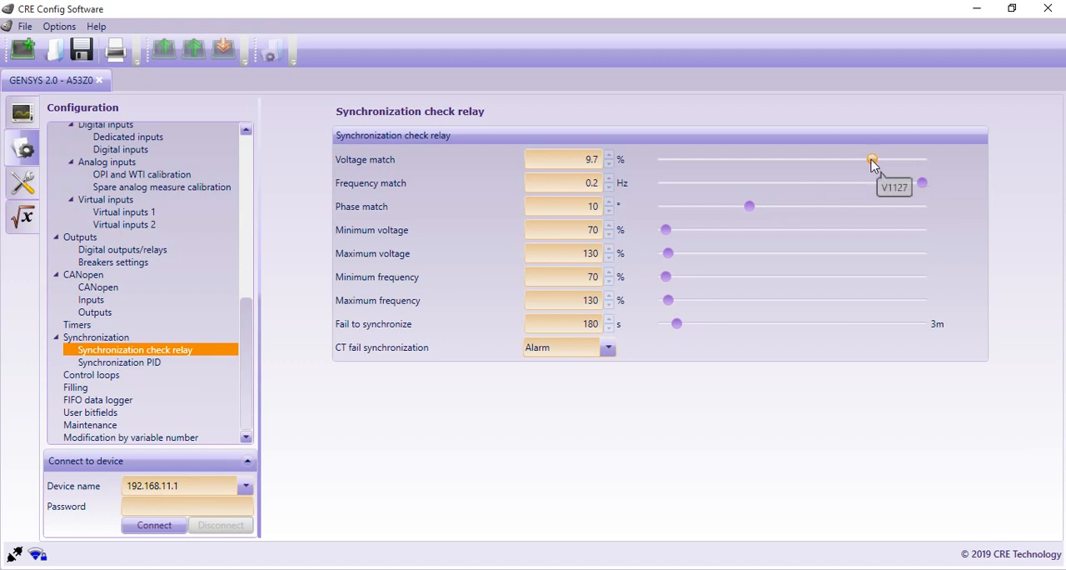
Step: Try lower and higher voltage match values for the synchronization check relay, finishing at 1.3 %
{"action": "left_click_drag", "start_coordinate": [872, 161], "coordinate": [793, 163]}
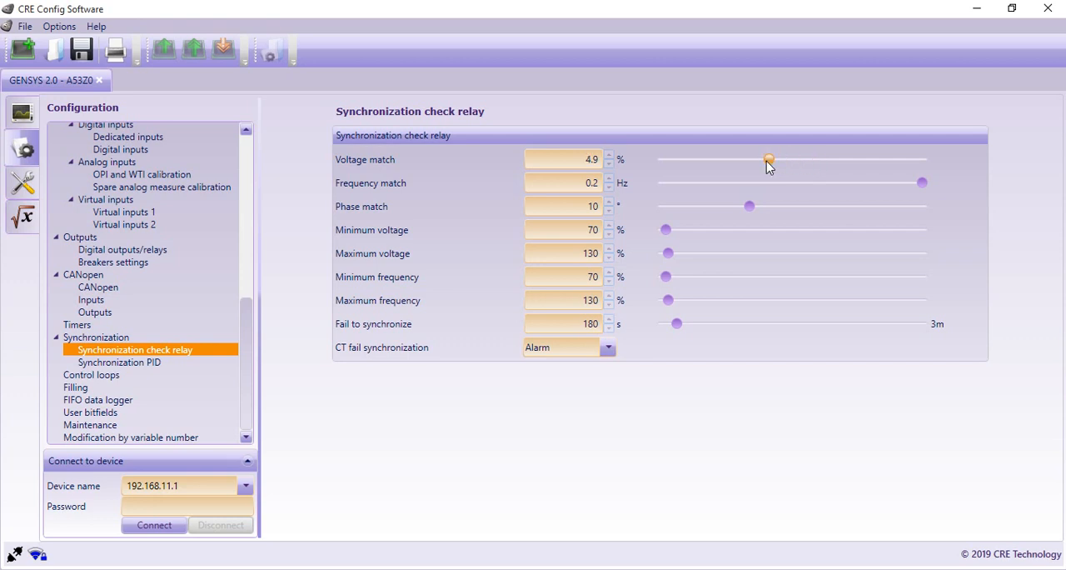
{"action": "left_click_drag", "start_coordinate": [769, 163], "coordinate": [919, 163]}
{"action": "left_click_drag", "start_coordinate": [918, 161], "coordinate": [685, 163]}
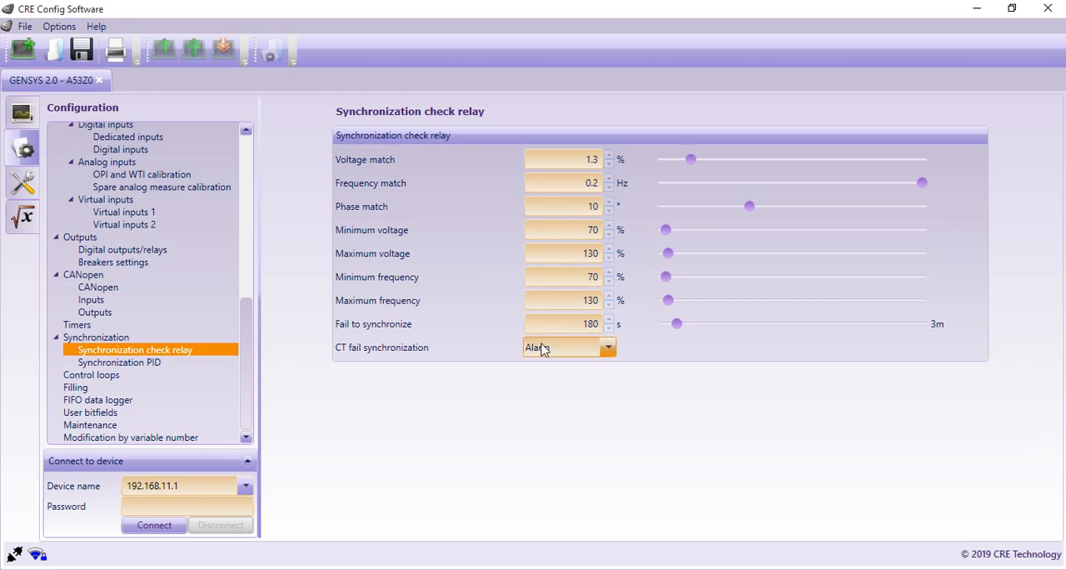
Step: Review the Synchronization PID gains and the control loops, and adjust the proportional gain for kW load sharing between GE
{"action": "left_click", "coordinate": [116, 365]}
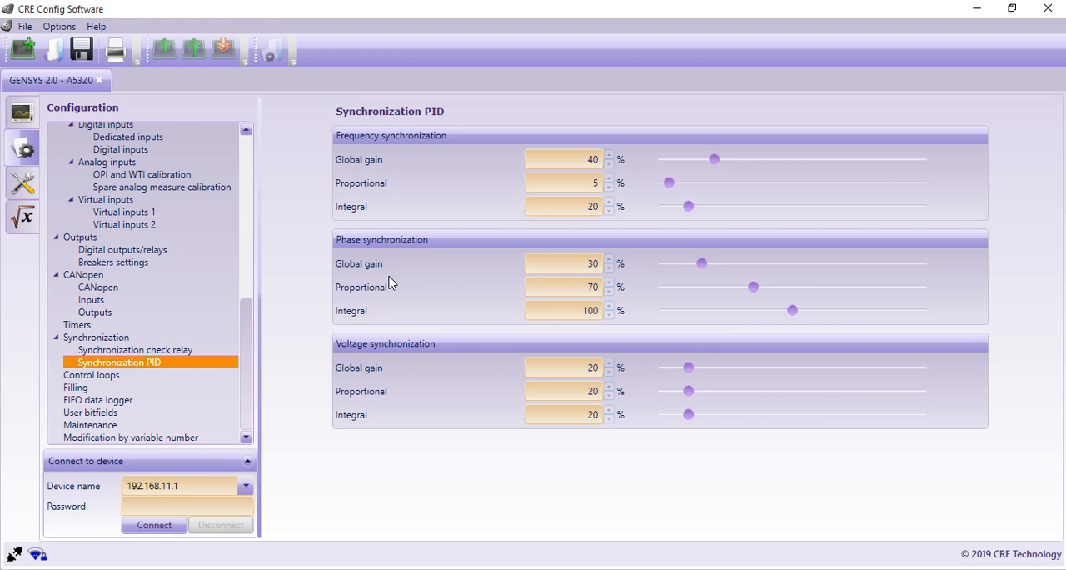
{"action": "left_click", "coordinate": [104, 378]}
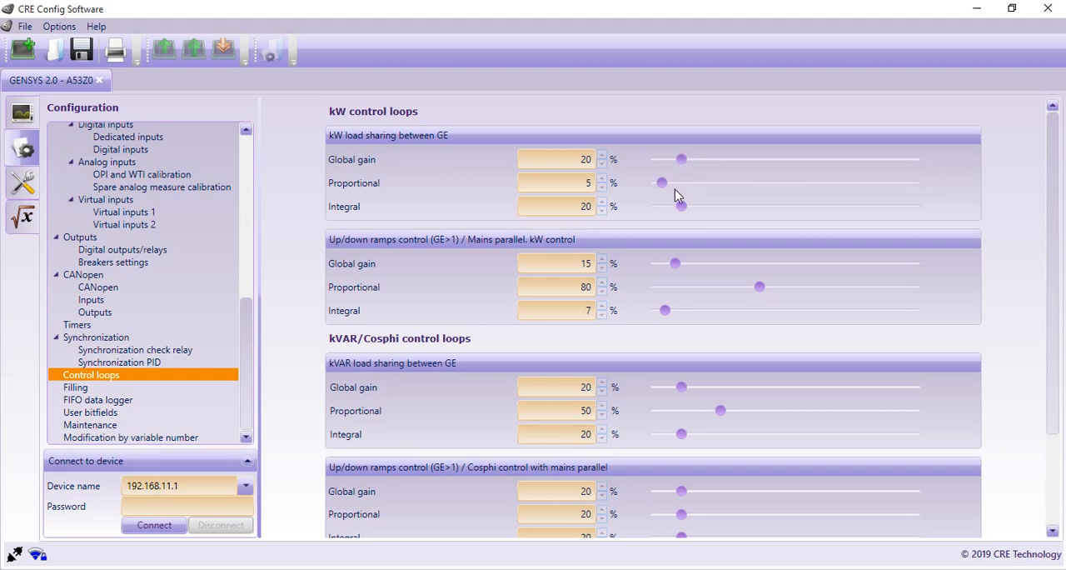
{"action": "mouse_move", "coordinate": [662, 183]}
{"action": "left_mouse_down"}
{"action": "mouse_move", "coordinate": [688, 183]}
{"action": "mouse_move", "coordinate": [677, 187]}
{"action": "left_mouse_up"}
Step: Review the Filling and Maintenance settings and the Modification by variable number page
{"action": "left_click", "coordinate": [72, 389]}
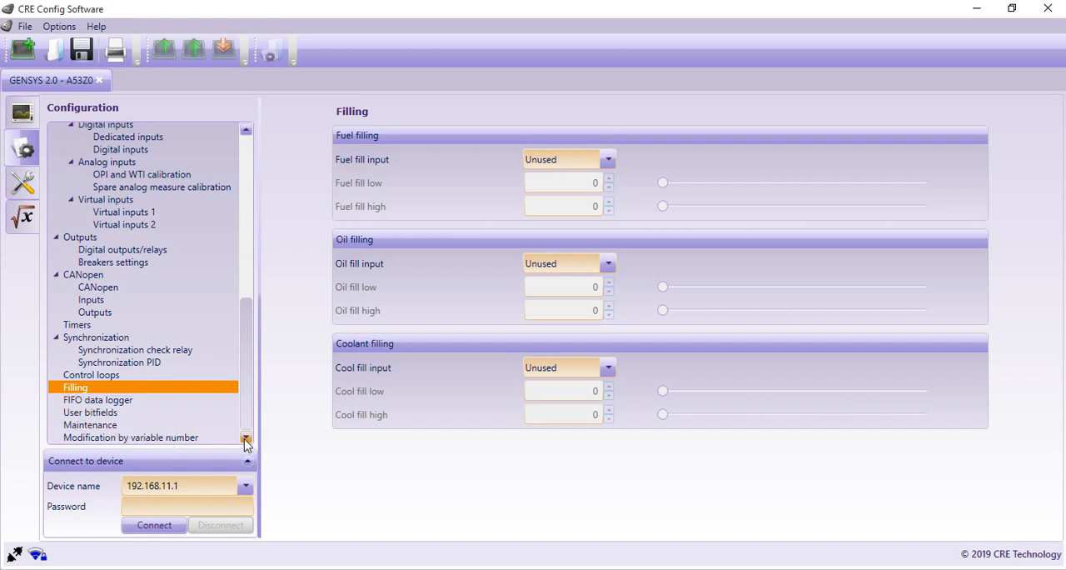
{"action": "left_click", "coordinate": [108, 424]}
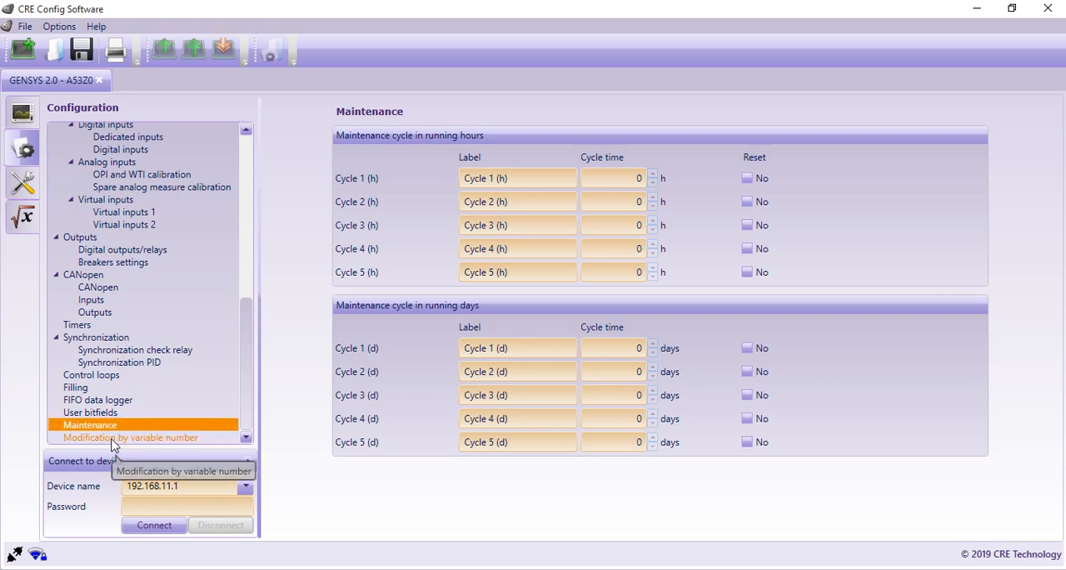
{"action": "left_click", "coordinate": [115, 440]}
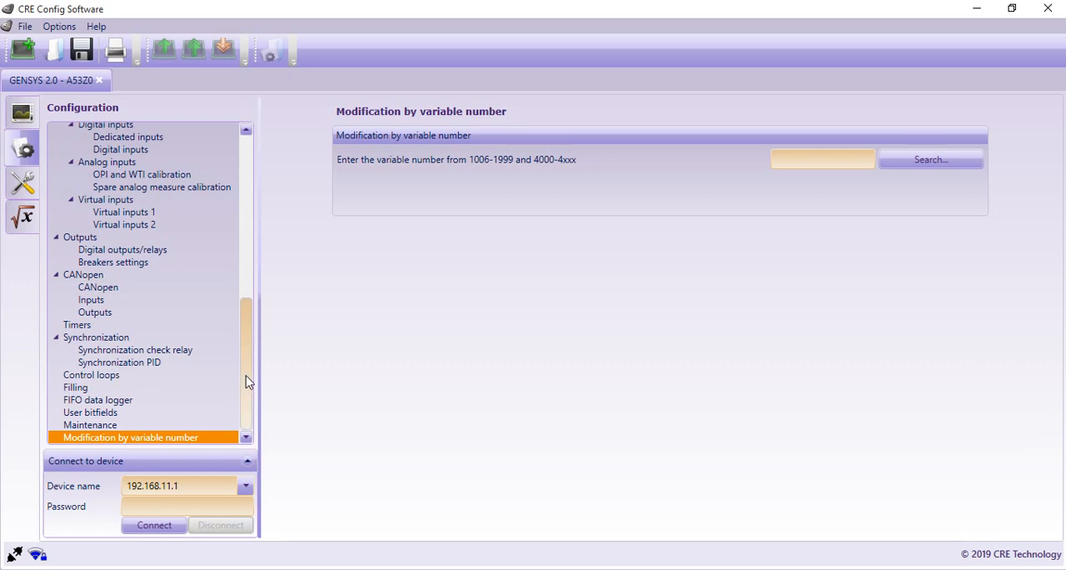
Step: Return to the start of the configuration sections and look through the file commands without choosing any
{"action": "left_click_drag", "start_coordinate": [245, 382], "coordinate": [247, 197]}
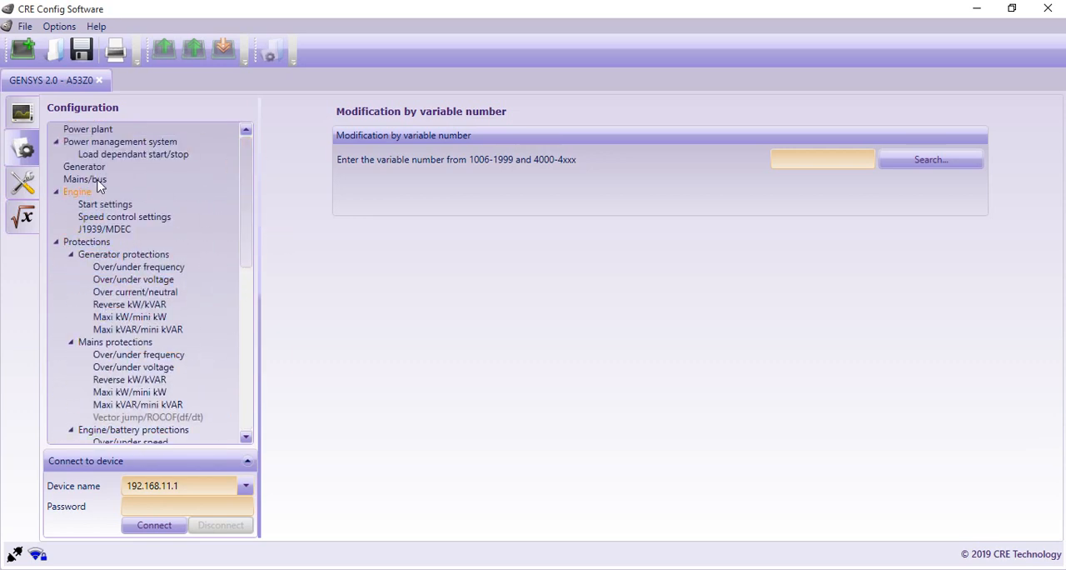
{"action": "left_click", "coordinate": [25, 28]}
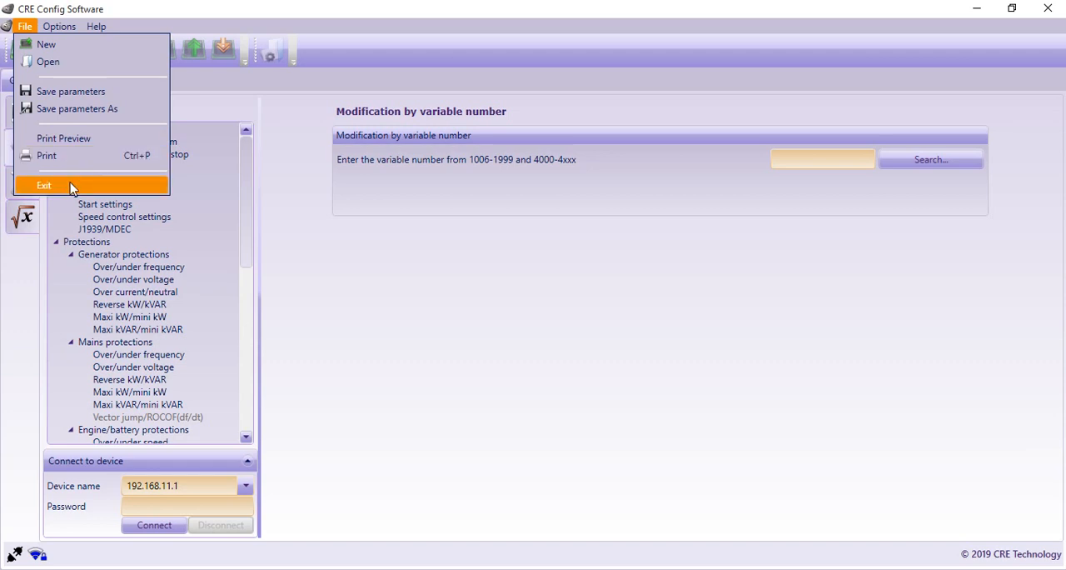
{"action": "left_click", "coordinate": [267, 109]}
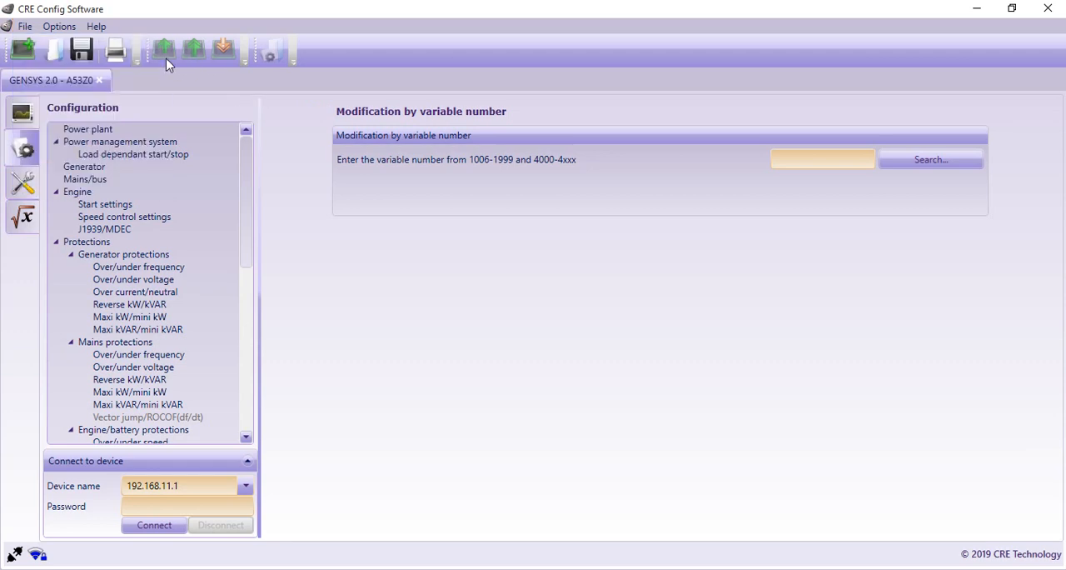